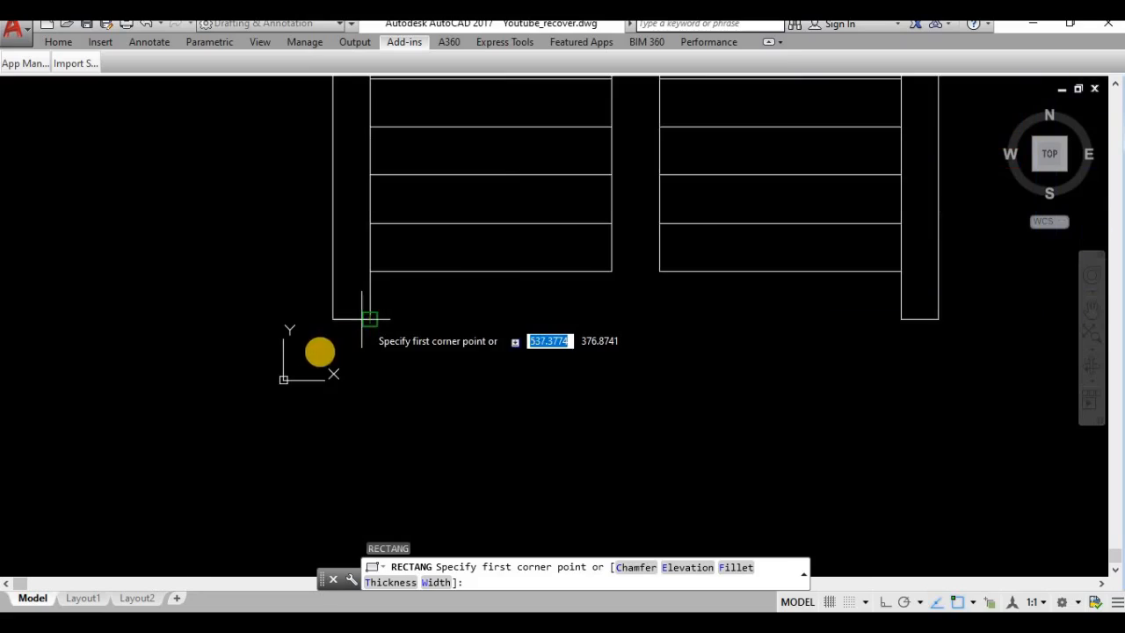
# Step: Draw a rectangle from the origin (0,0) with a length of 210 and a width of 297
pyautogui.scroll(2, 347, 387)
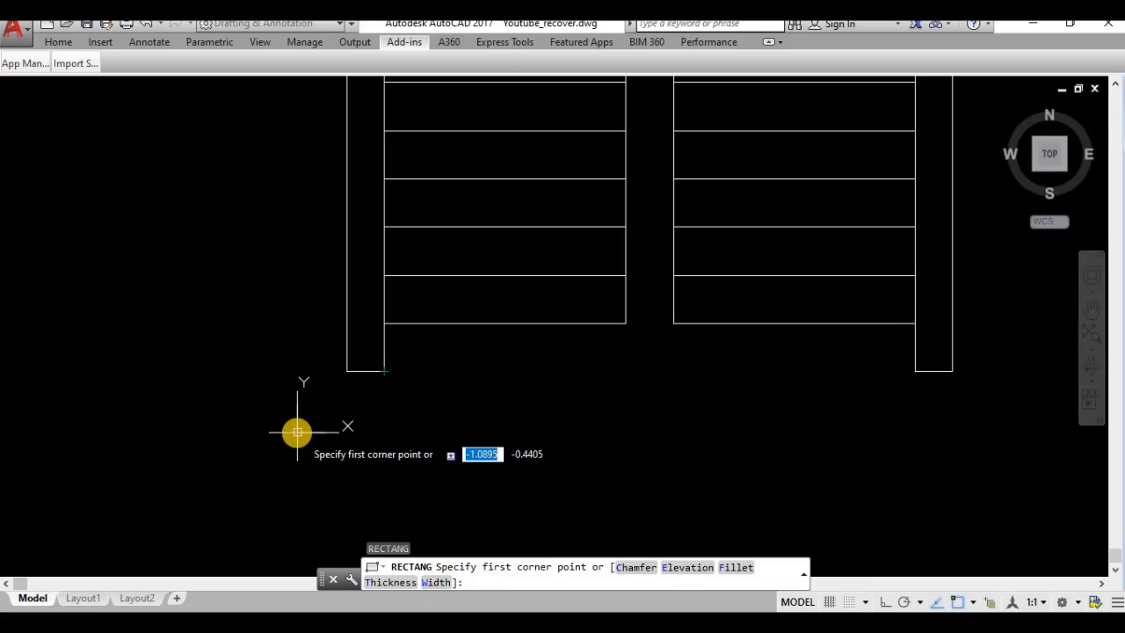
pyautogui.write(',0')
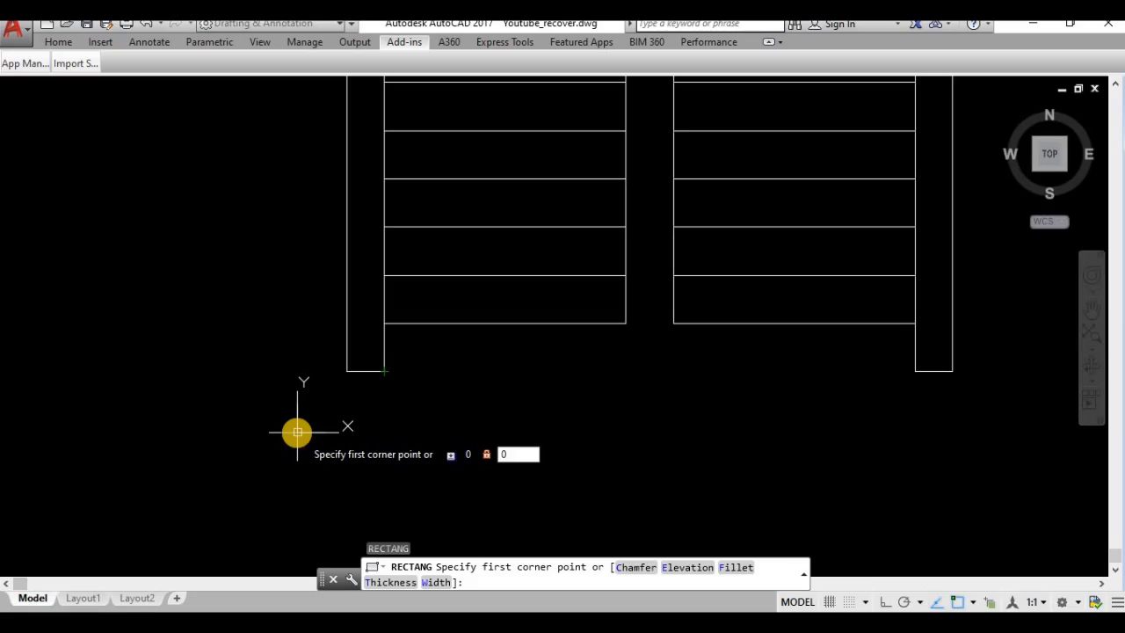
pyautogui.press('Return')
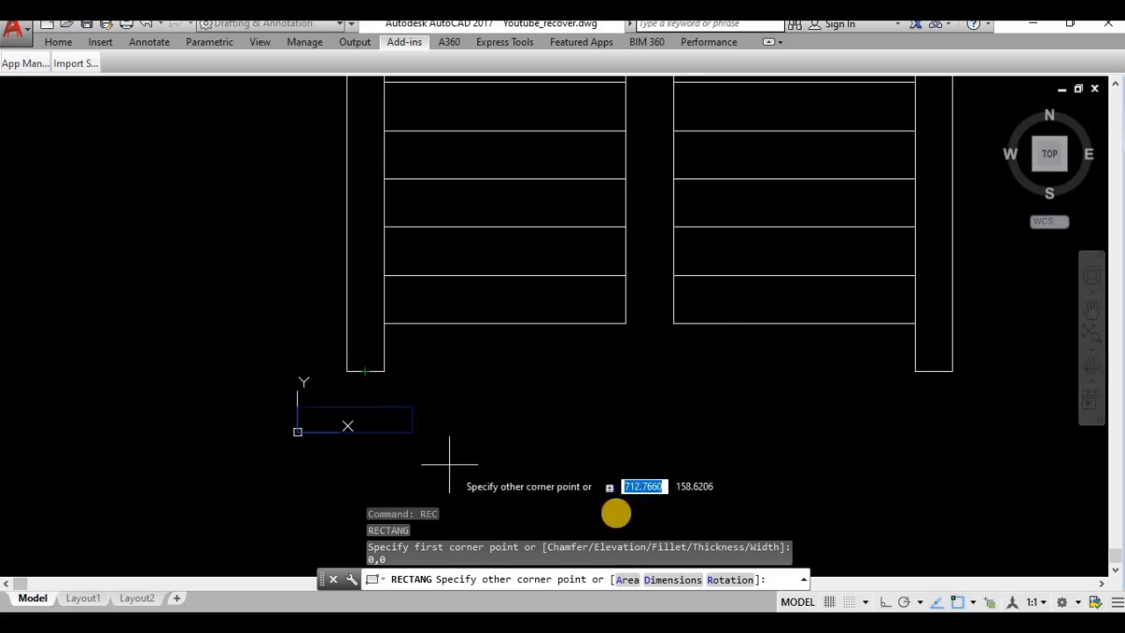
pyautogui.click(662, 579)
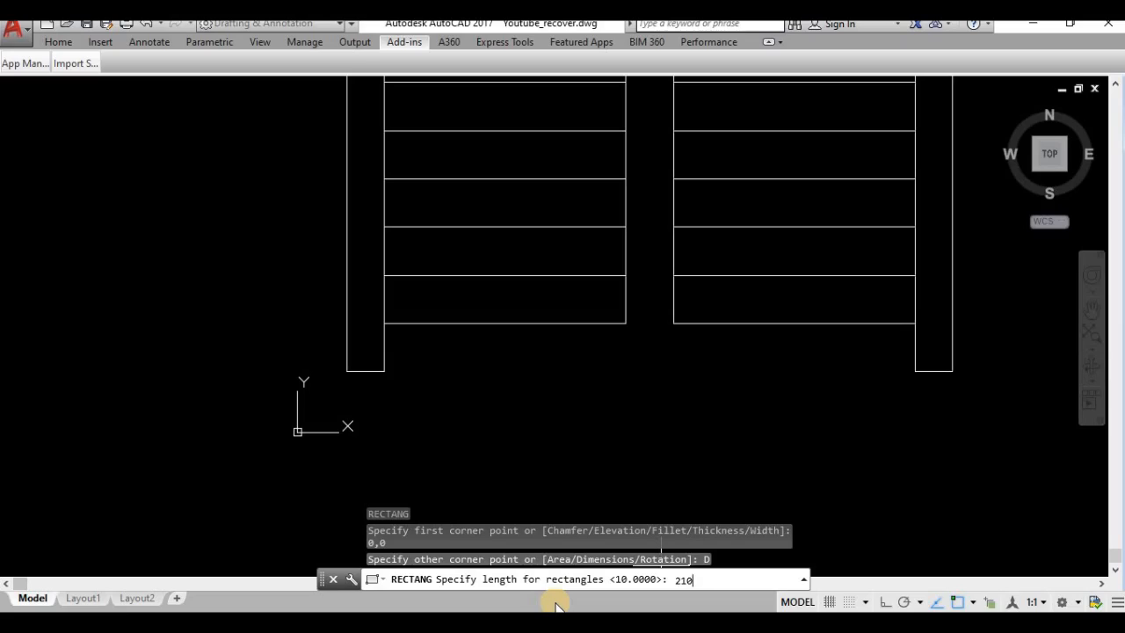
pyautogui.press('Return')
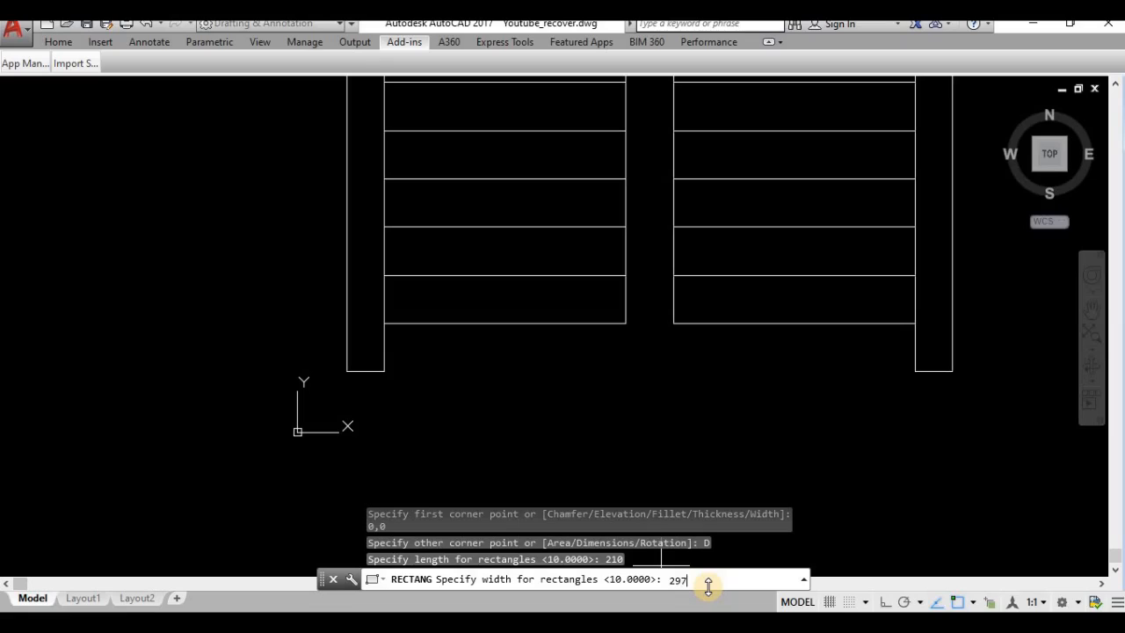
pyautogui.press('Return')
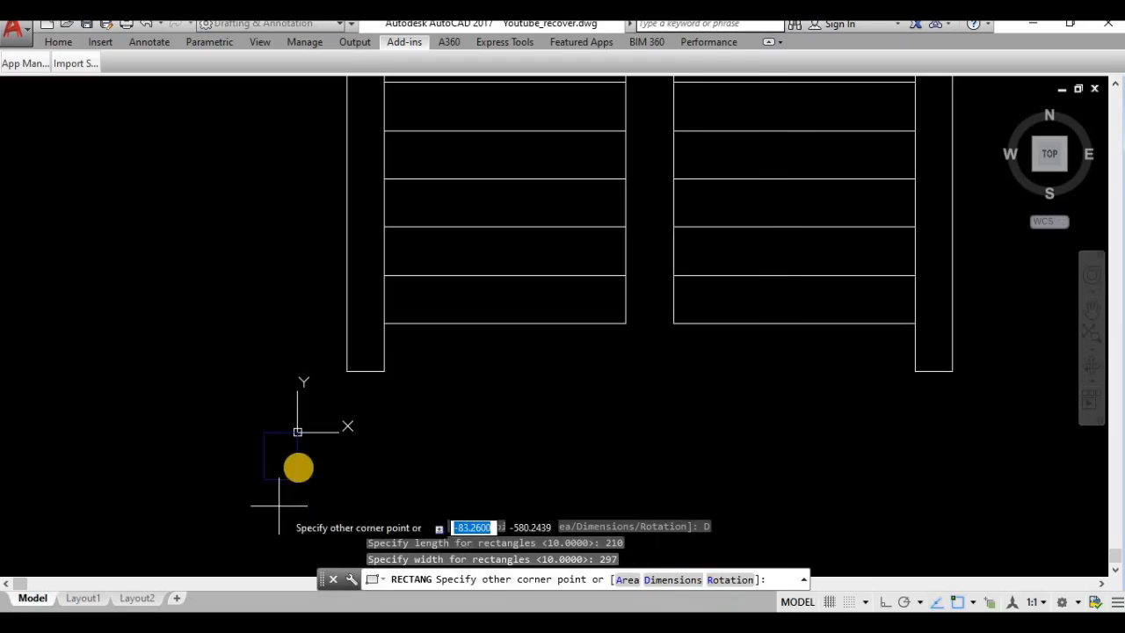
pyautogui.click(390, 437)
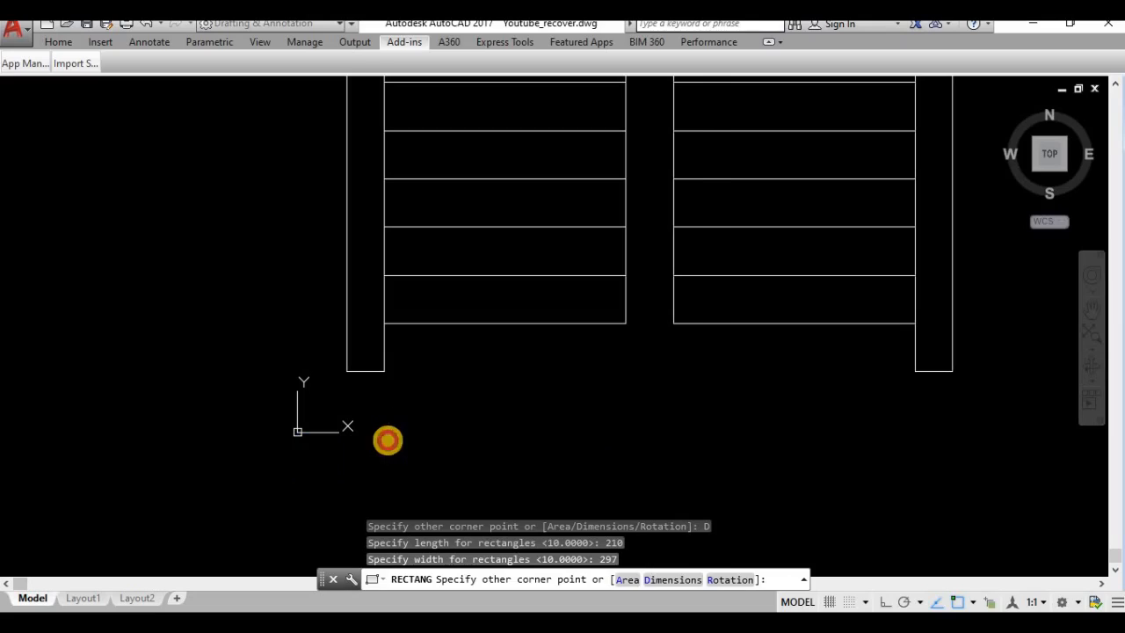
# Step: Rotate the 210 × 297 rectangle by 90 degrees about its corner at the origin
pyautogui.click(628, 511)
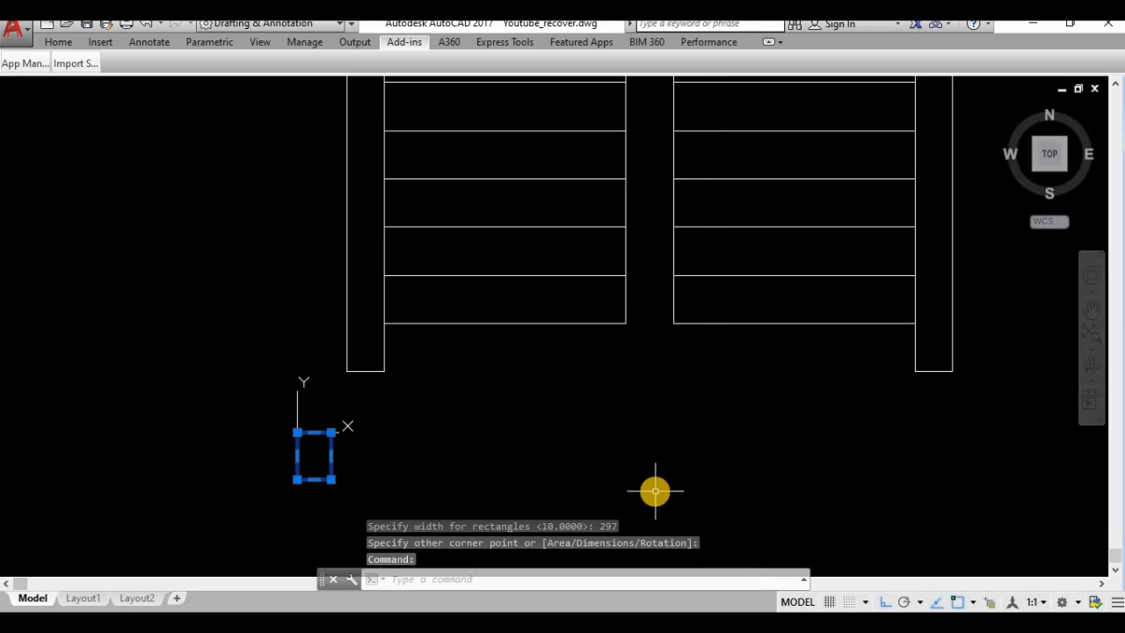
pyautogui.write('ro')
pyautogui.press('Return')
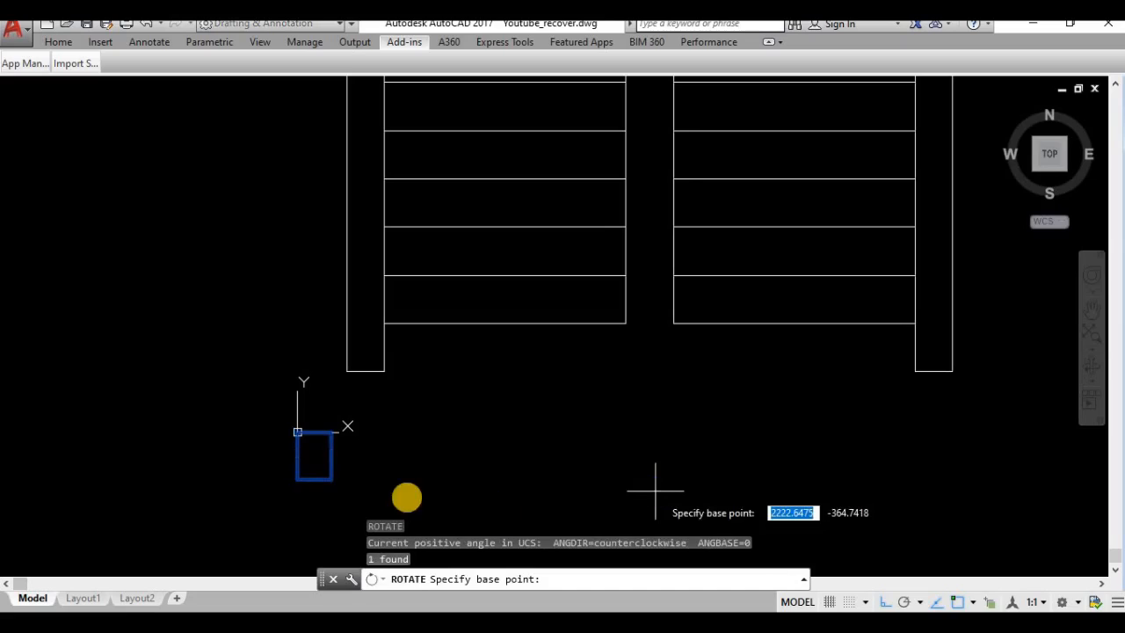
pyautogui.click(297, 431)
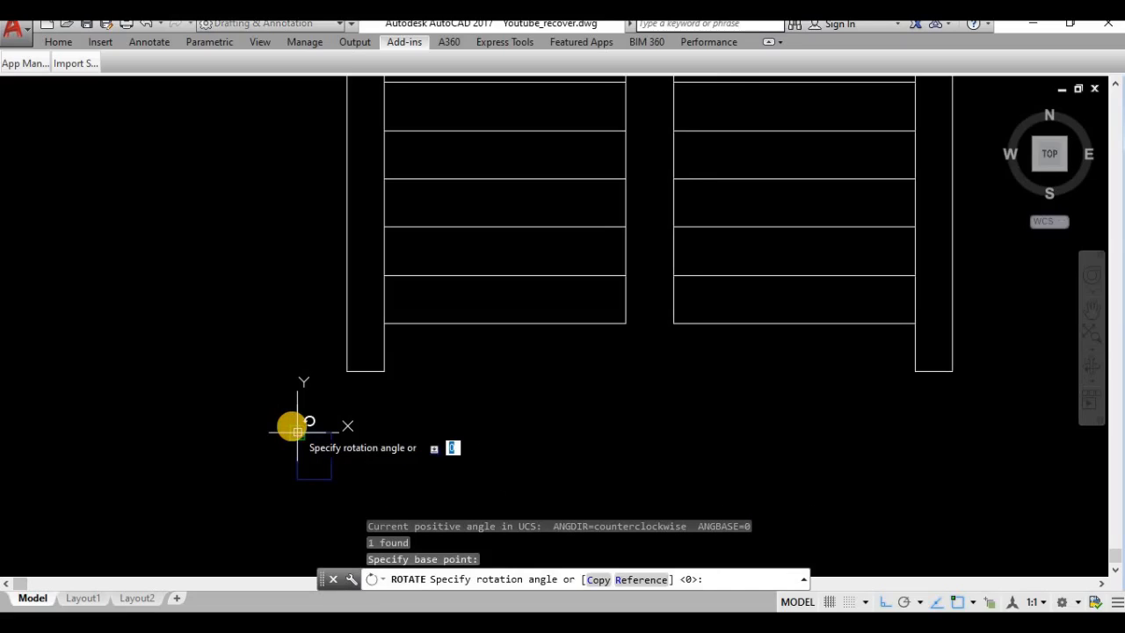
pyautogui.write('90')
pyautogui.press('Return')
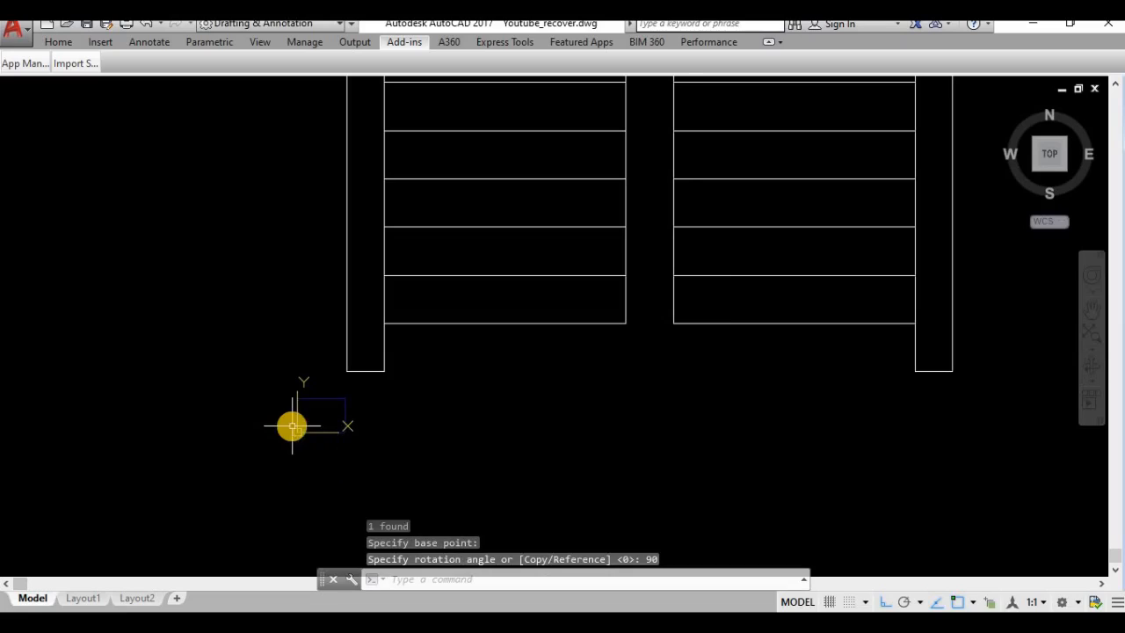
# Step: Draw a large rectangle from the origin that encloses the white staircase plan and ends just short of the blue copy
pyautogui.scroll(2, 340, 401)
pyautogui.scroll(-3, 339, 400)
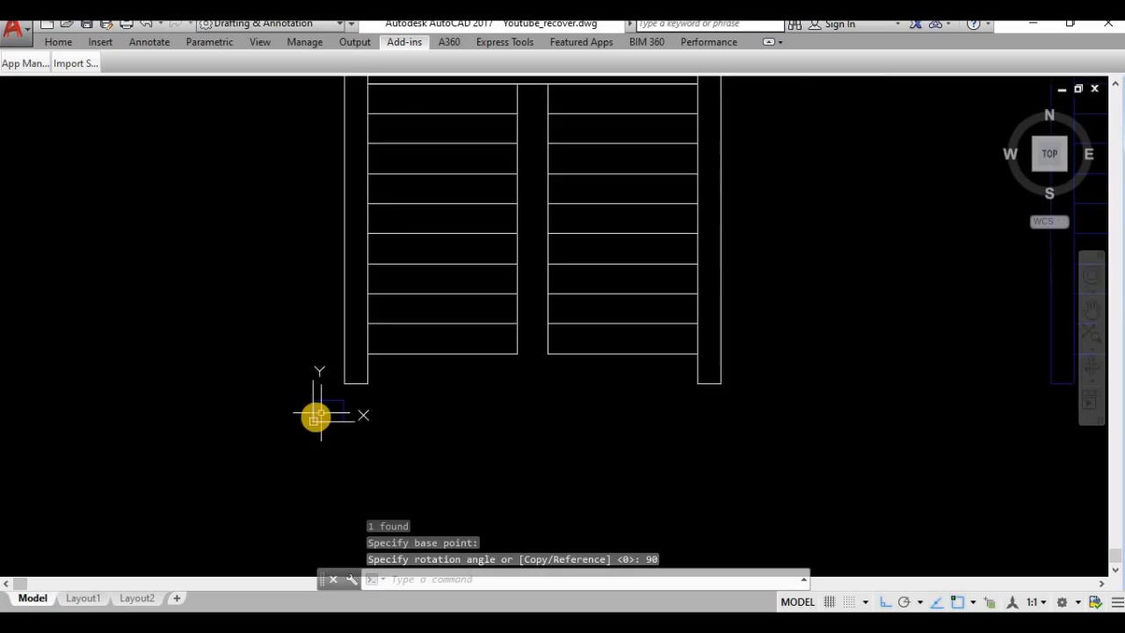
pyautogui.scroll(3, 314, 417)
pyautogui.scroll(-3, 314, 416)
pyautogui.scroll(-3, 315, 419)
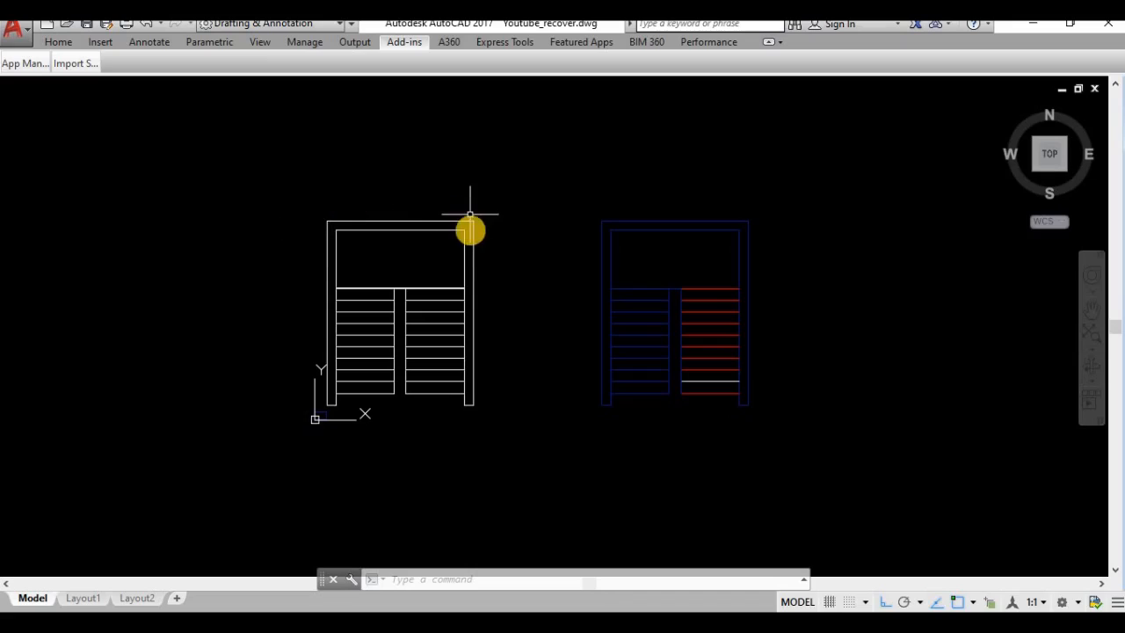
pyautogui.scroll(2, 423, 389)
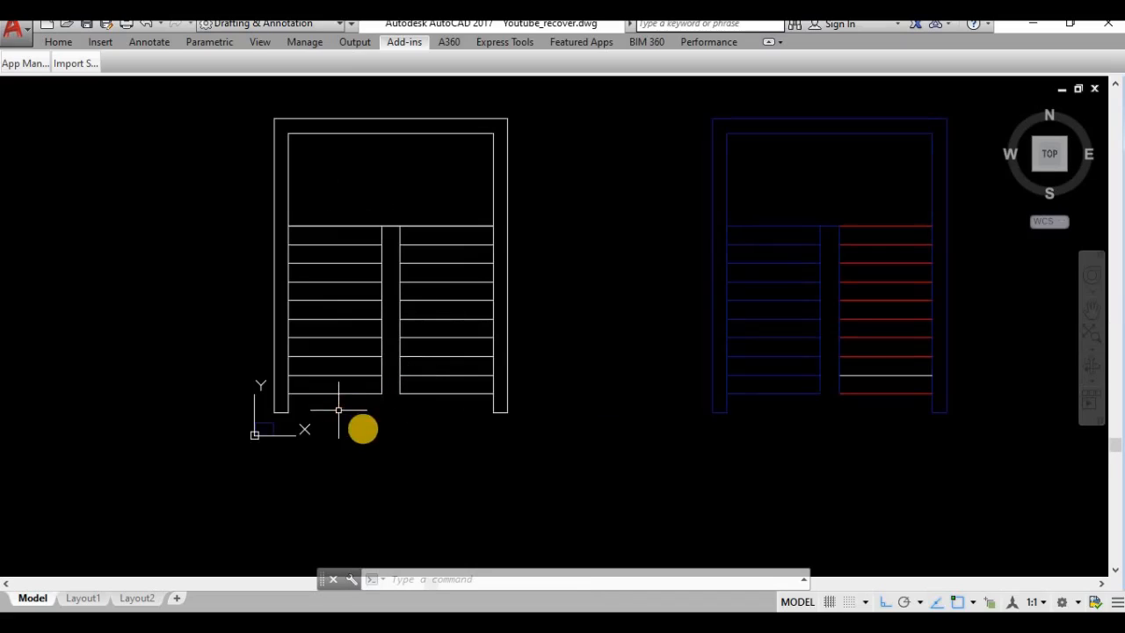
pyautogui.moveTo(364, 427); pyautogui.dragTo(395, 465, button='middle')
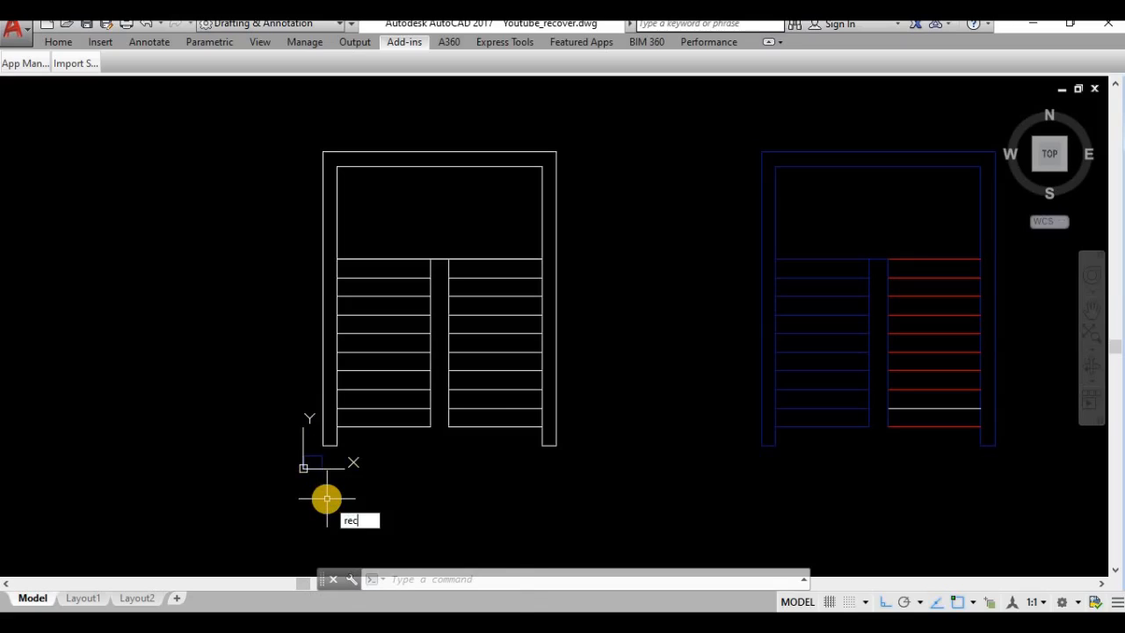
pyautogui.press('Return')
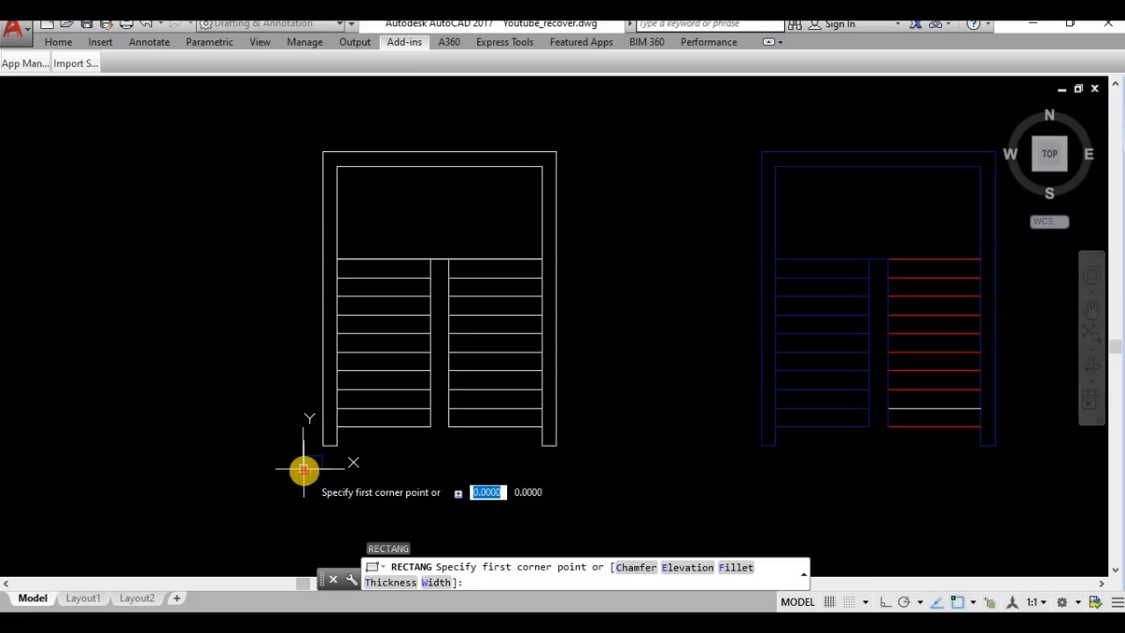
pyautogui.click(303, 469)
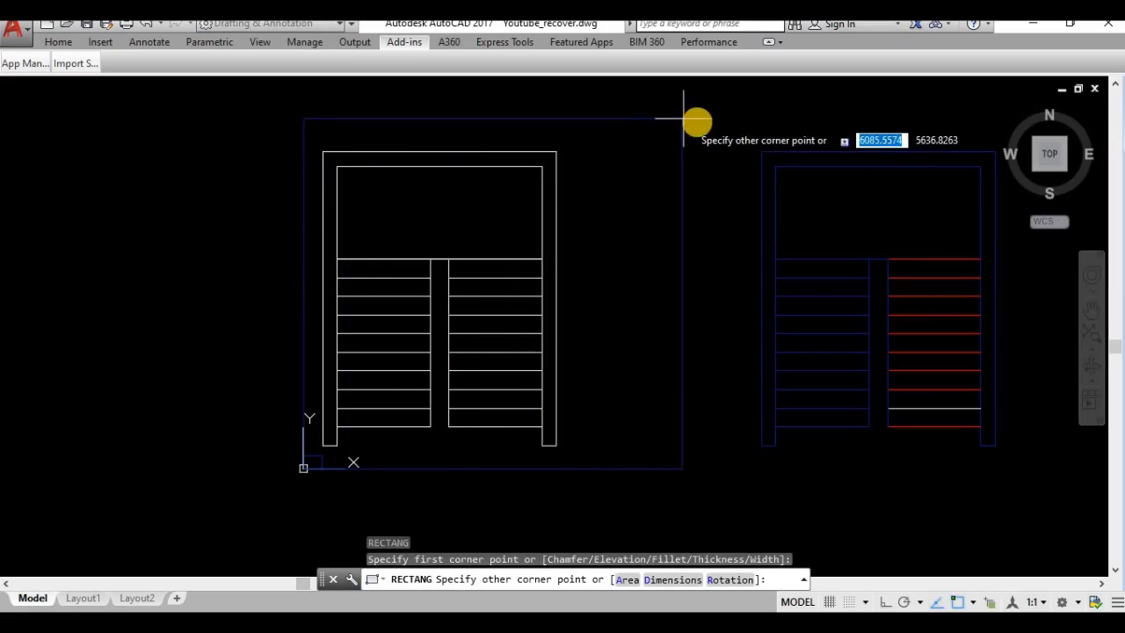
pyautogui.click(748, 134)
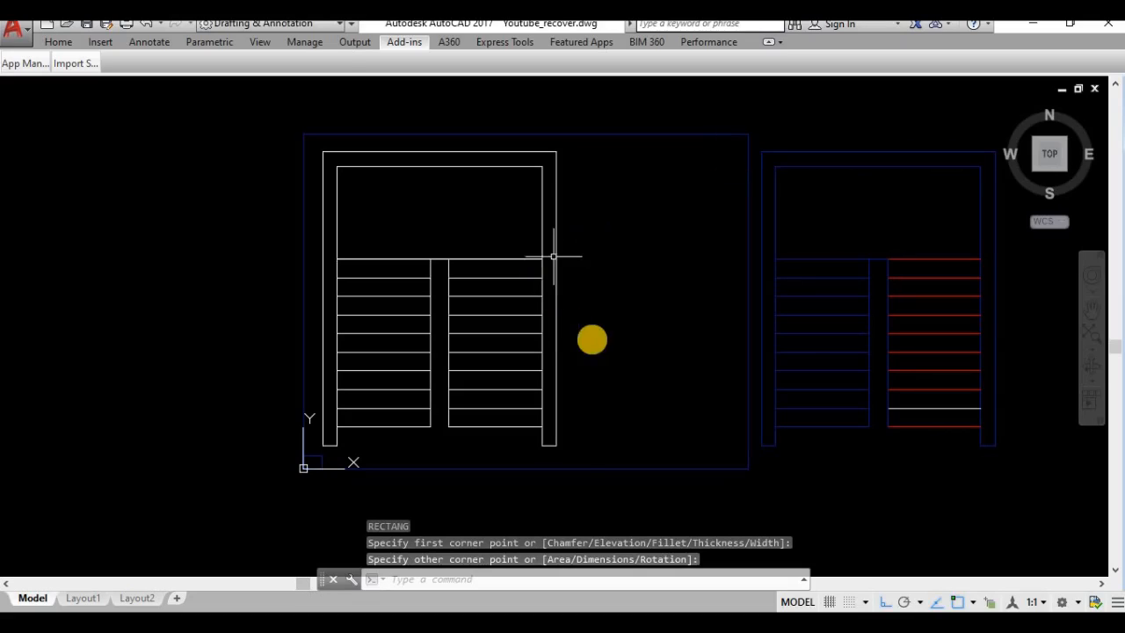
# Step: Change the colour of the small rotated sheet rectangle at the origin to white
pyautogui.moveTo(597, 344); pyautogui.dragTo(492, 317, button='middle')
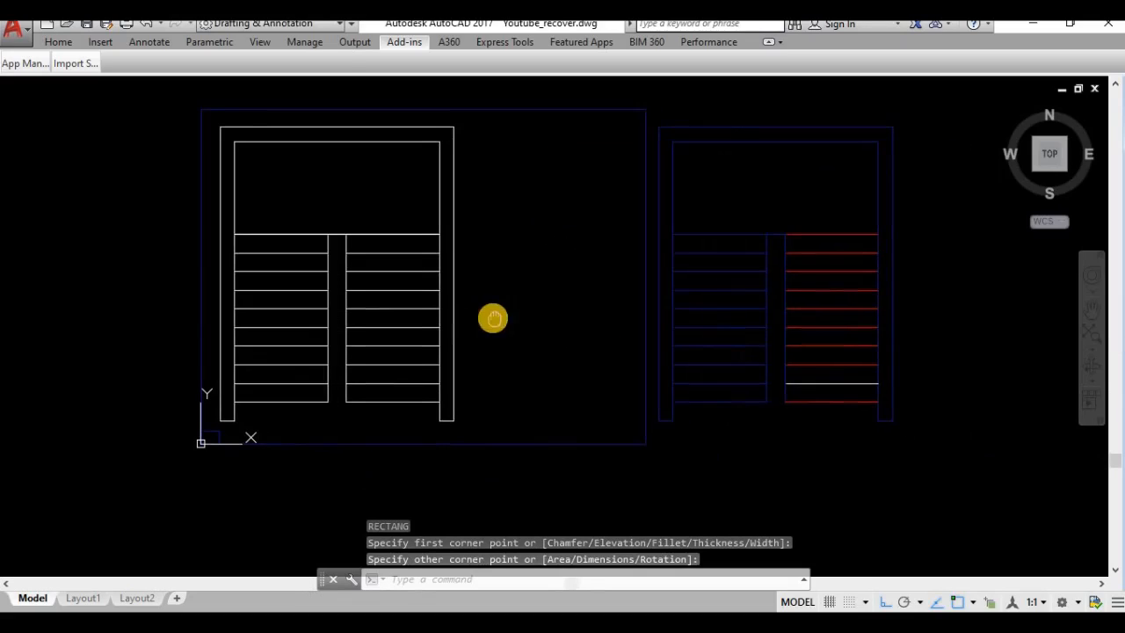
pyautogui.click(190, 443)
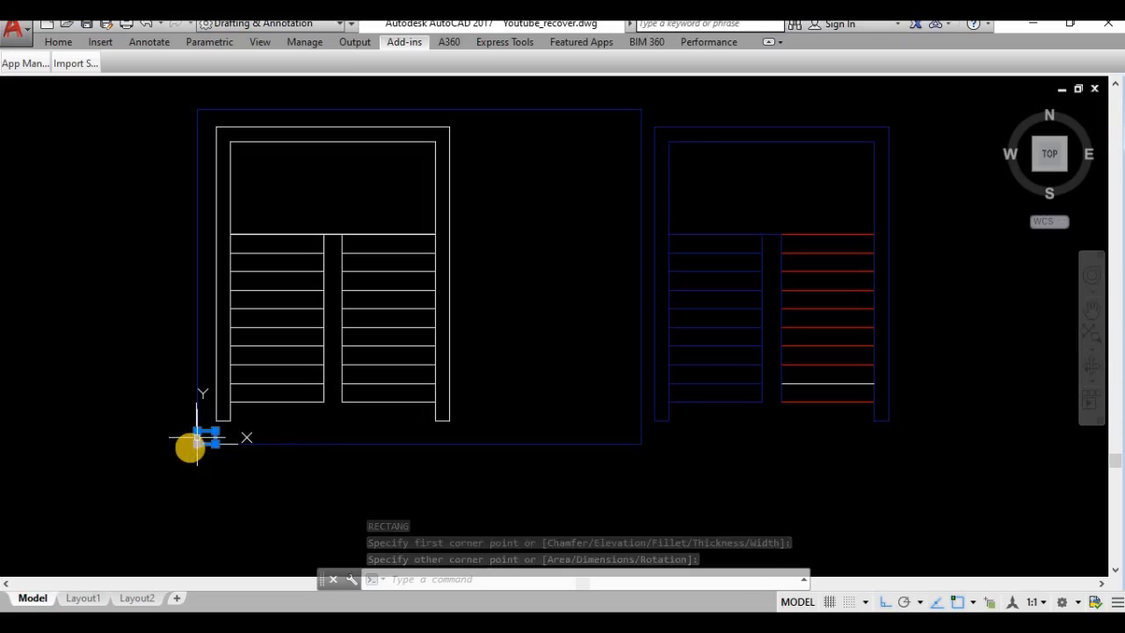
pyautogui.click(95, 42)
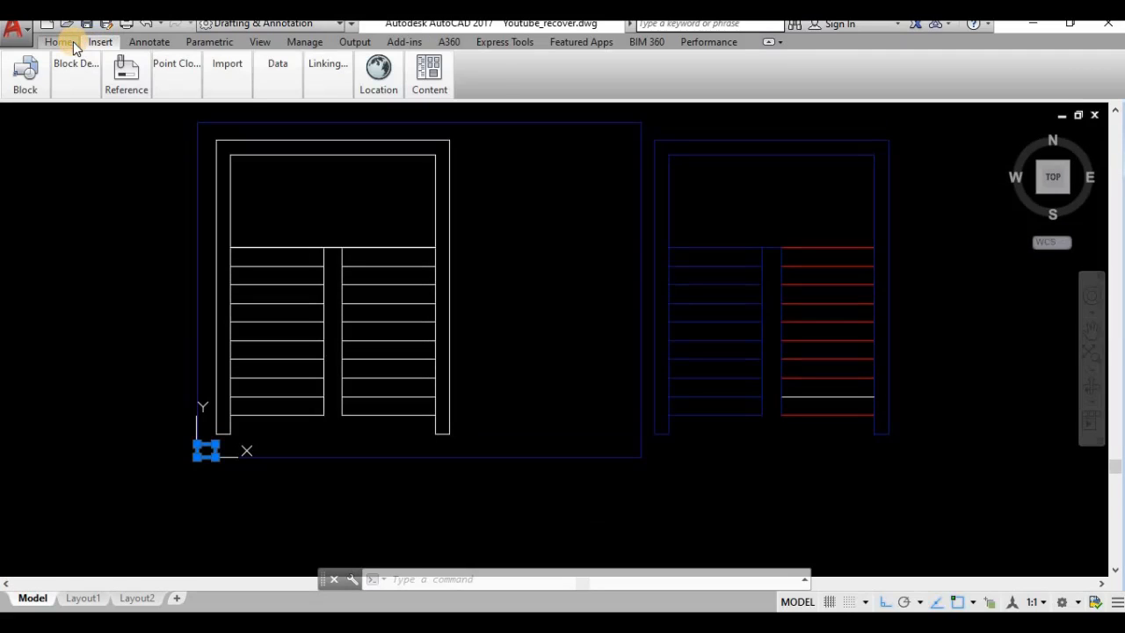
pyautogui.click(61, 42)
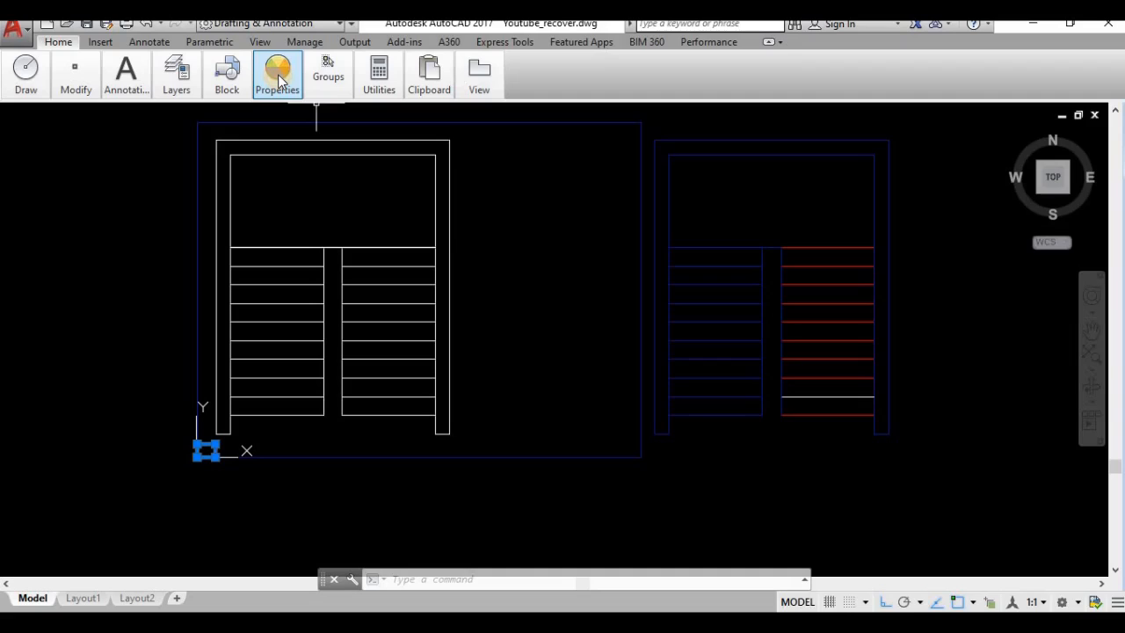
pyautogui.moveTo(277, 78)
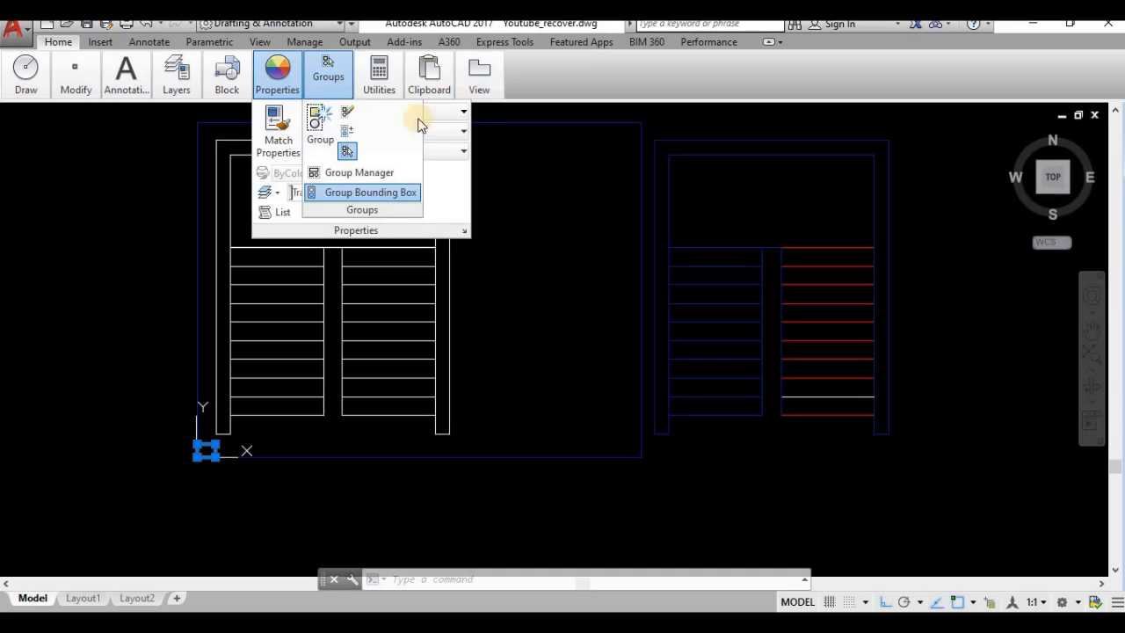
pyautogui.click(449, 132)
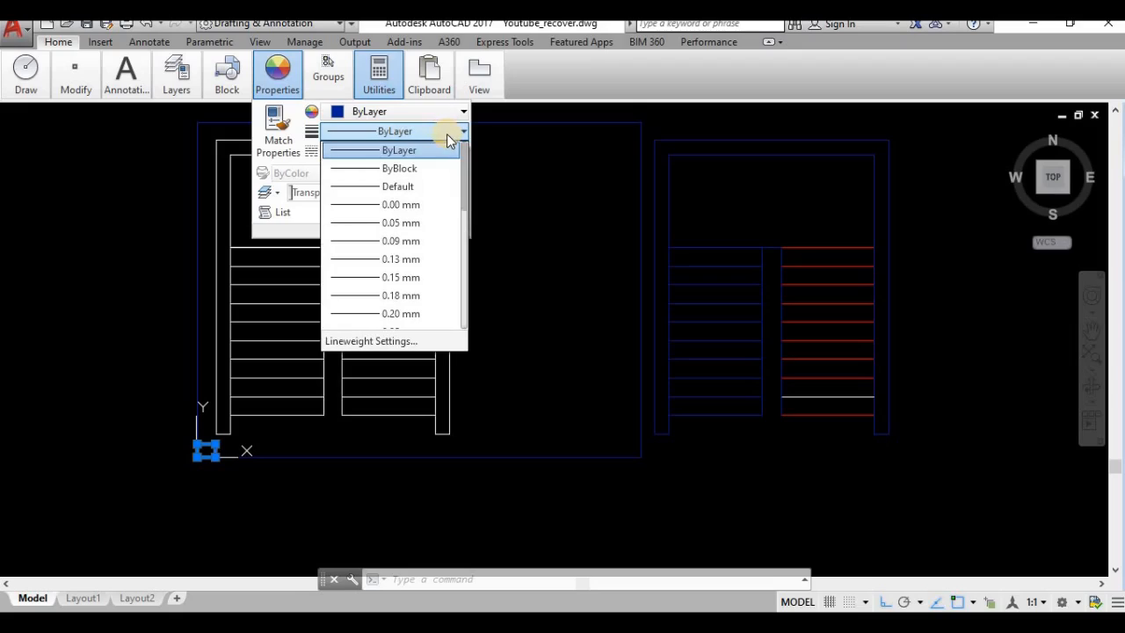
pyautogui.click(419, 118)
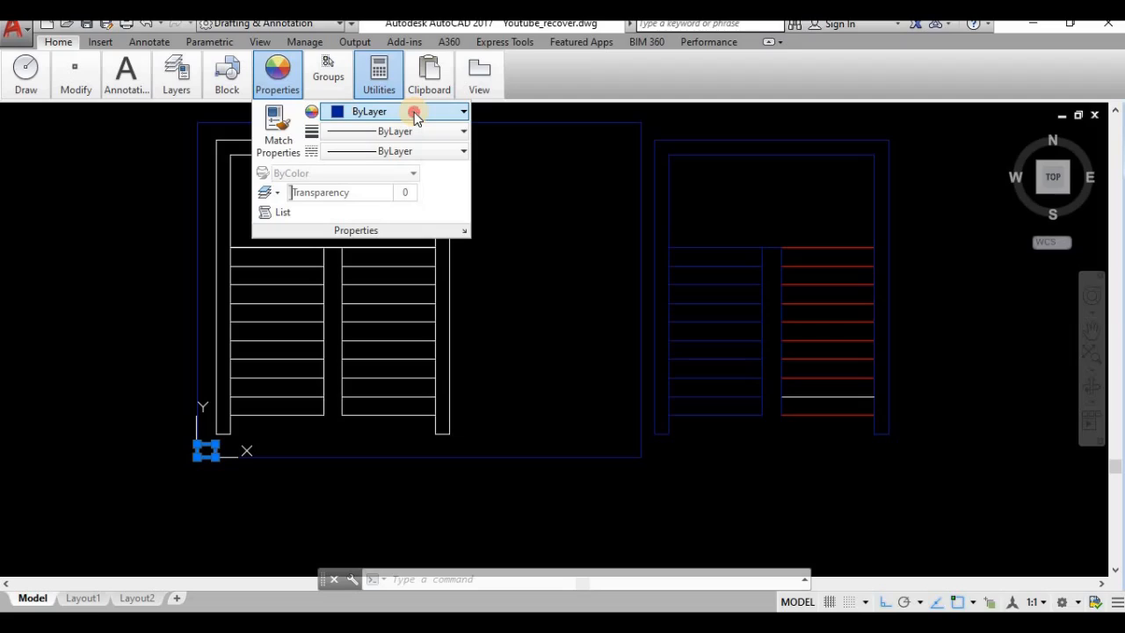
pyautogui.click(414, 112)
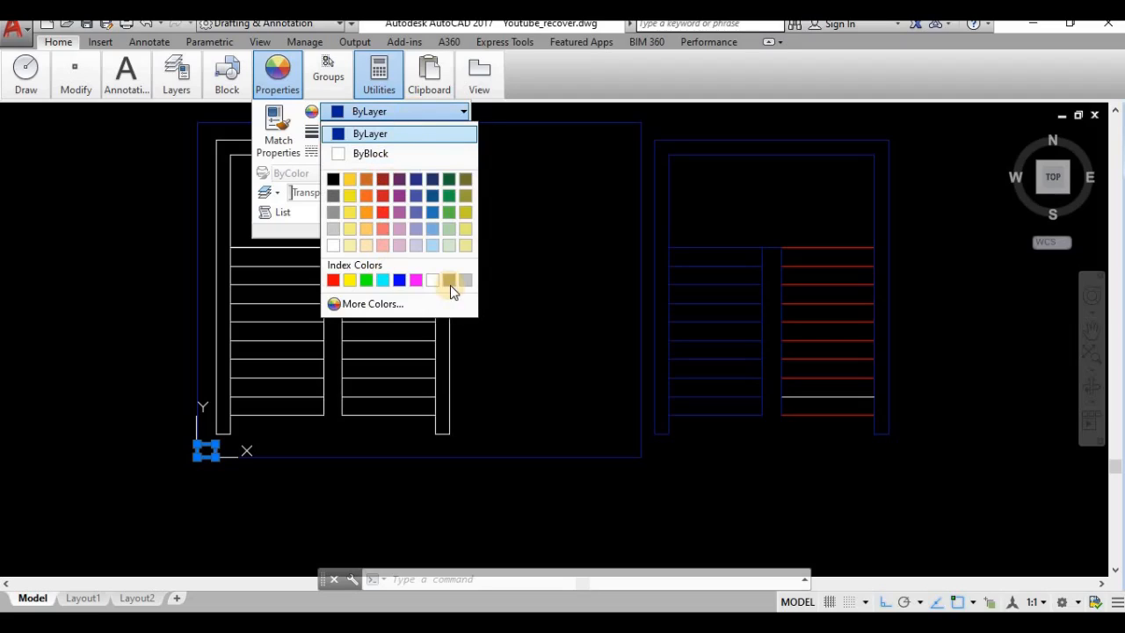
pyautogui.click(430, 281)
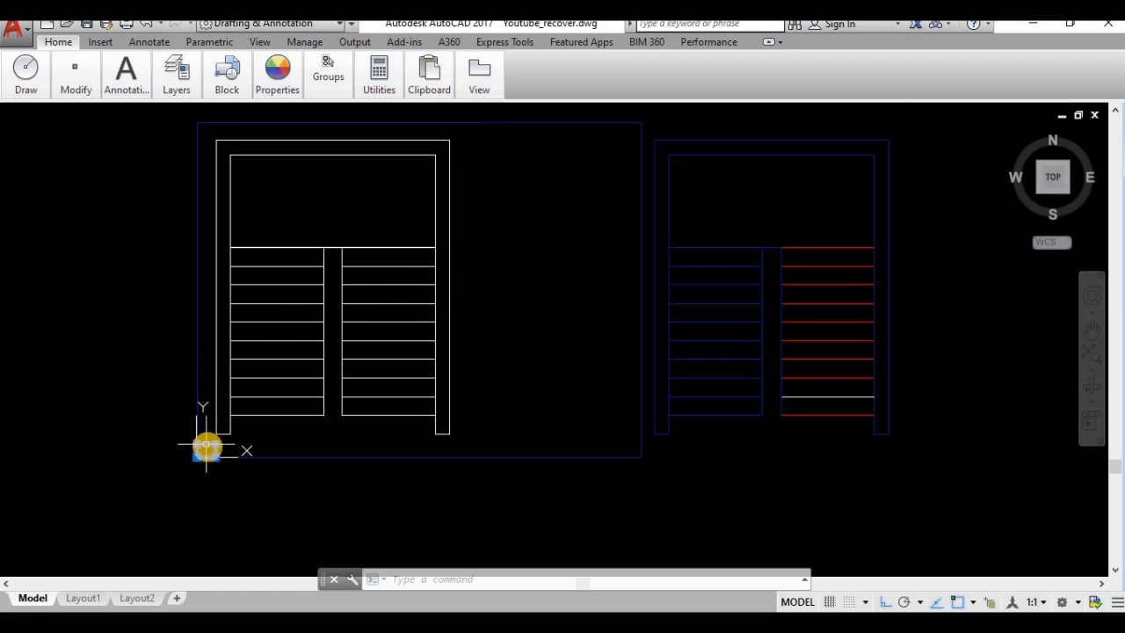
pyautogui.scroll(6, 206, 447)
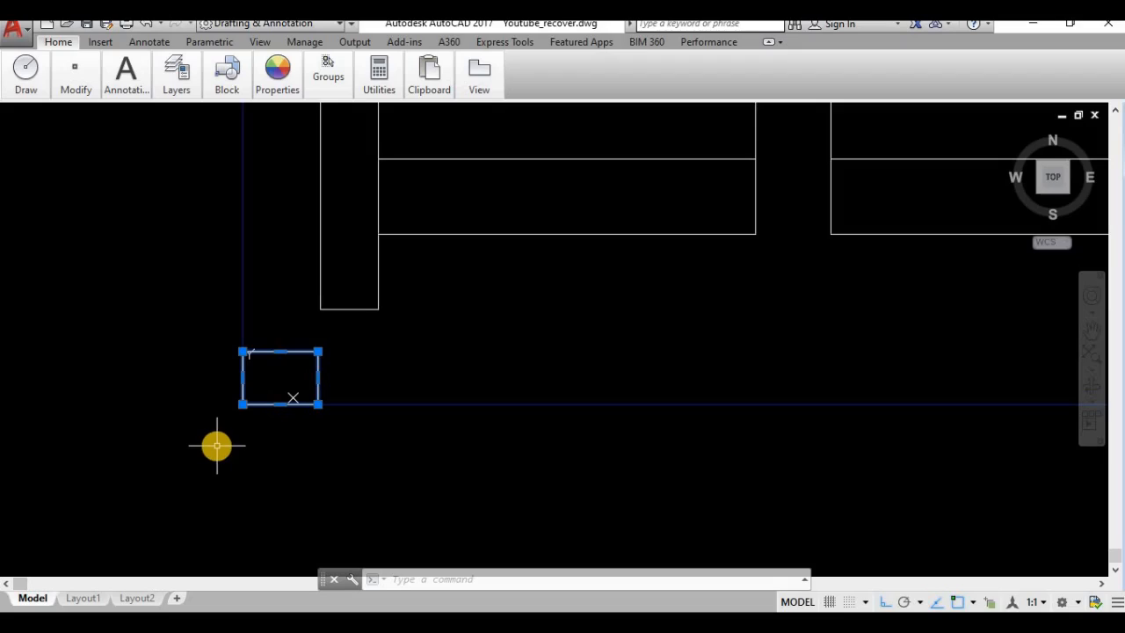
pyautogui.press('Escape')
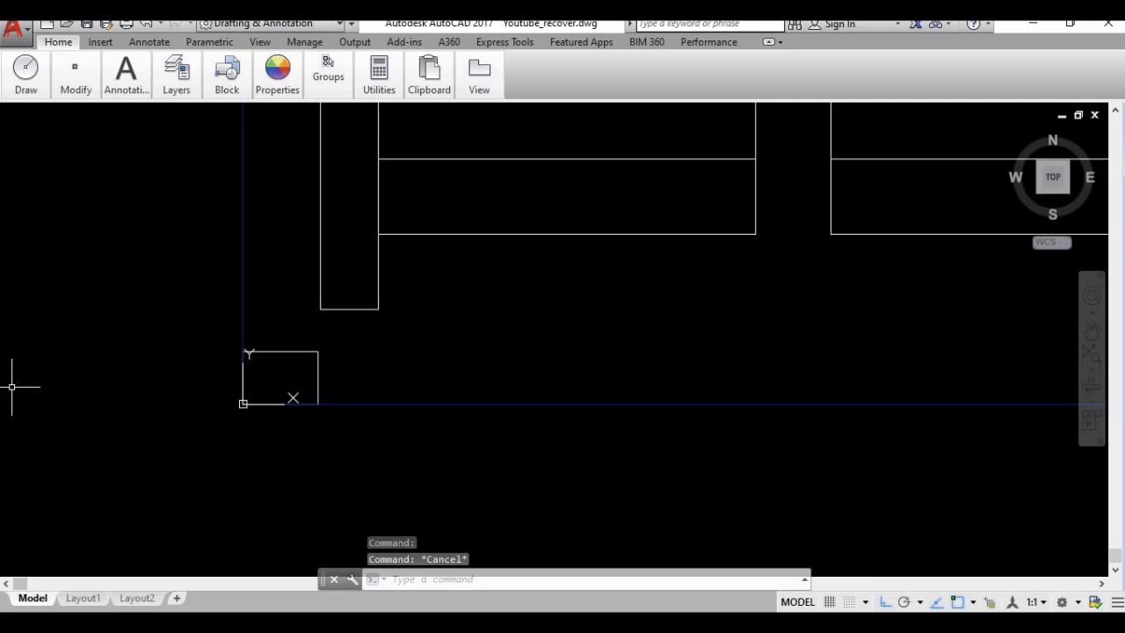
# Step: Scale the small white sheet rectangle by a factor of 200 about its corner at the origin
pyautogui.click(299, 352)
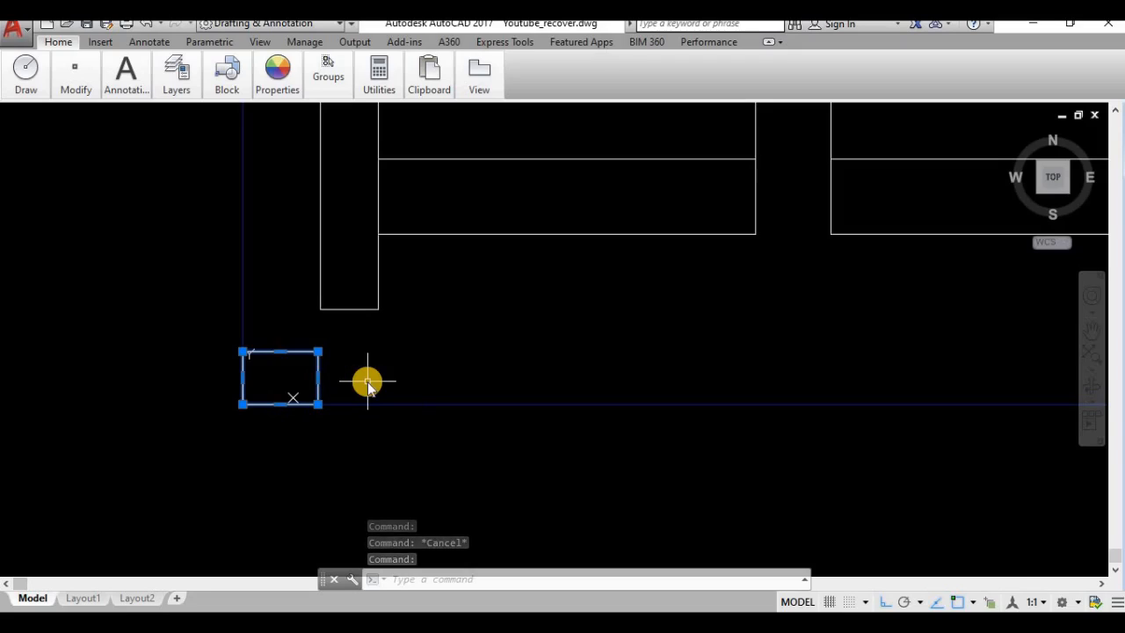
pyautogui.write('sc')
pyautogui.press('Return')
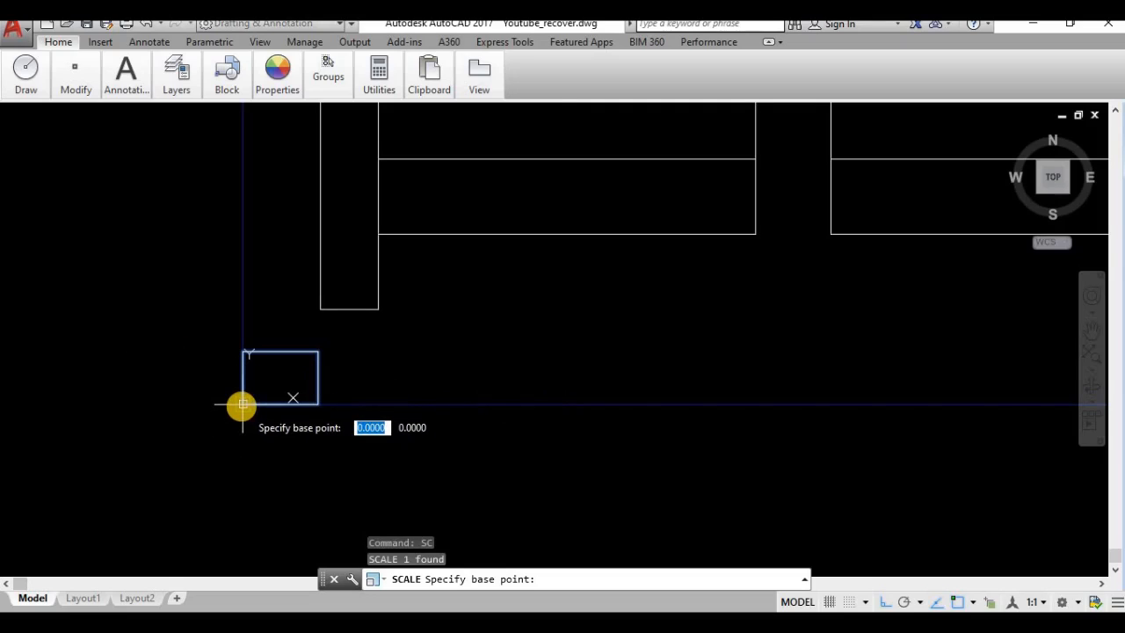
pyautogui.click(243, 405)
pyautogui.scroll(-3, 242, 404)
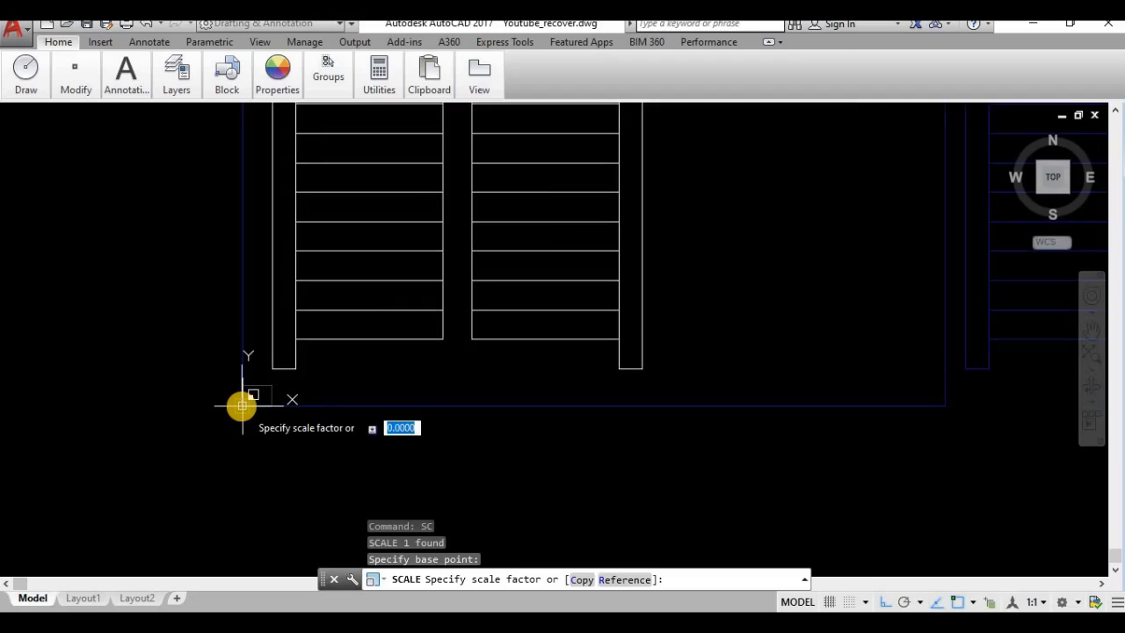
pyautogui.scroll(3, 243, 404)
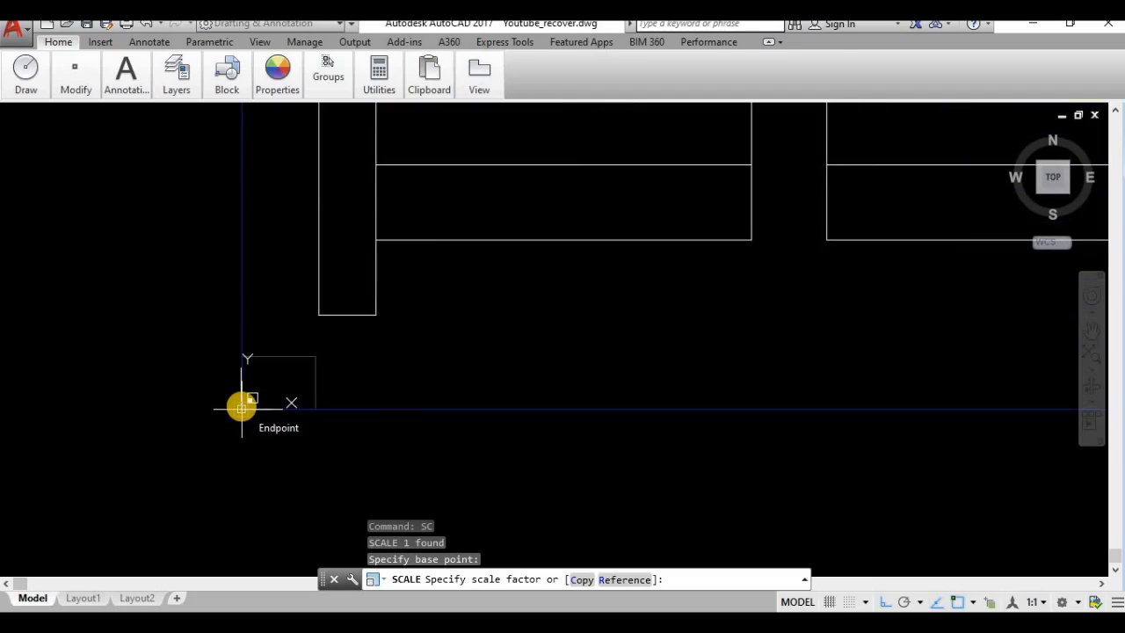
pyautogui.write('2')
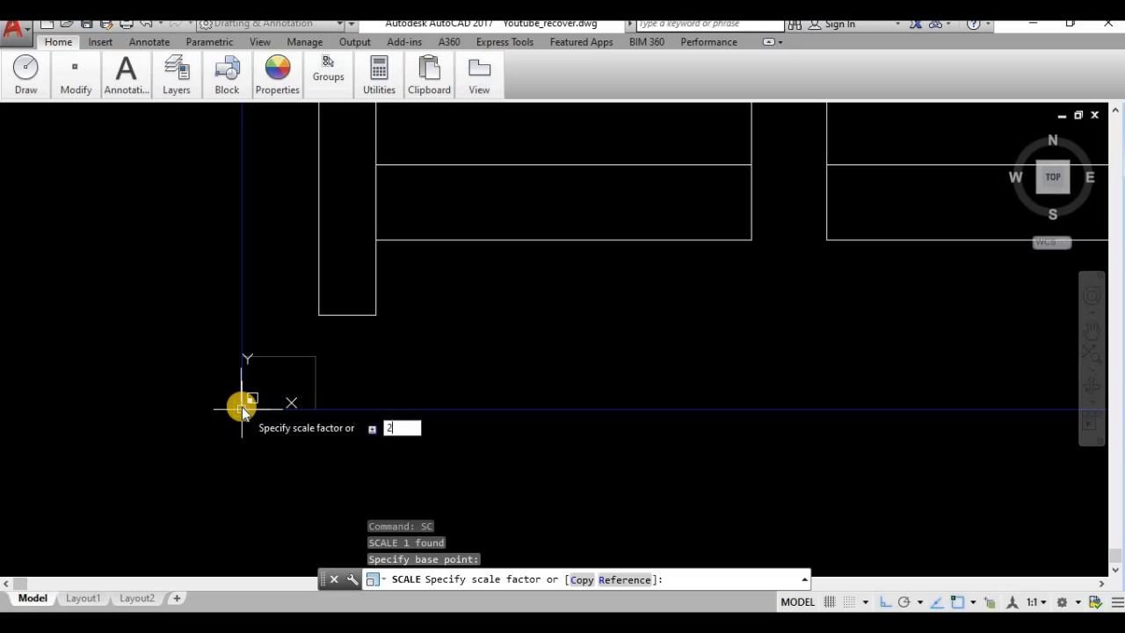
pyautogui.write('00')
pyautogui.press('Return')
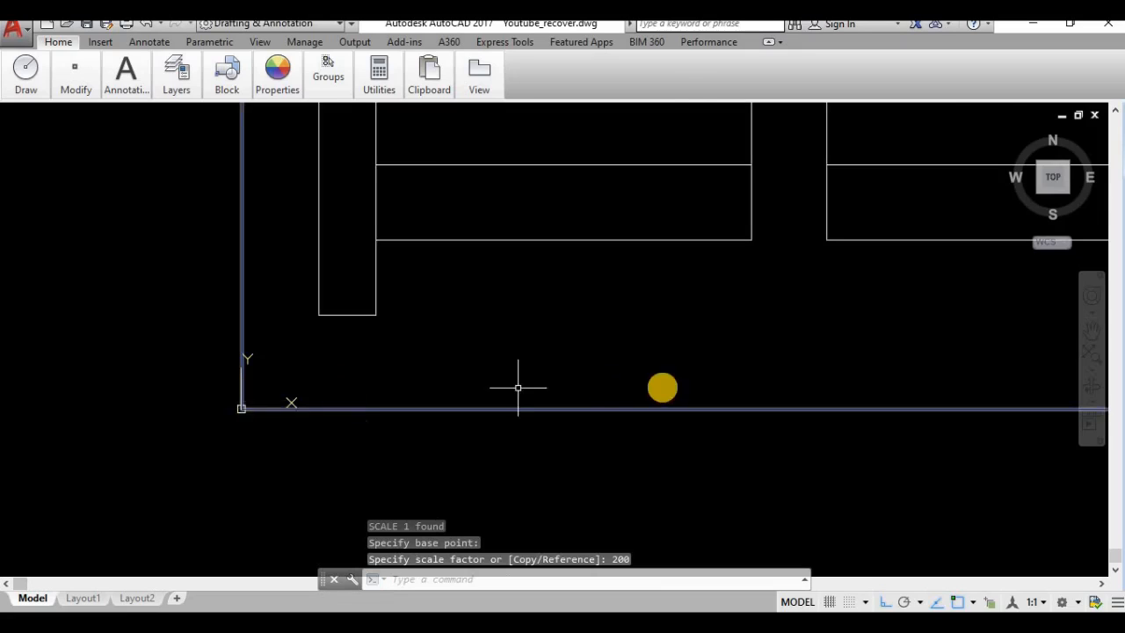
# Step: Undo the scaling of the white sheet rectangle by a factor of 200
pyautogui.scroll(-2, 791, 386)
pyautogui.moveTo(841, 377); pyautogui.dragTo(449, 544, button='middle')
pyautogui.scroll(-5, 464, 513)
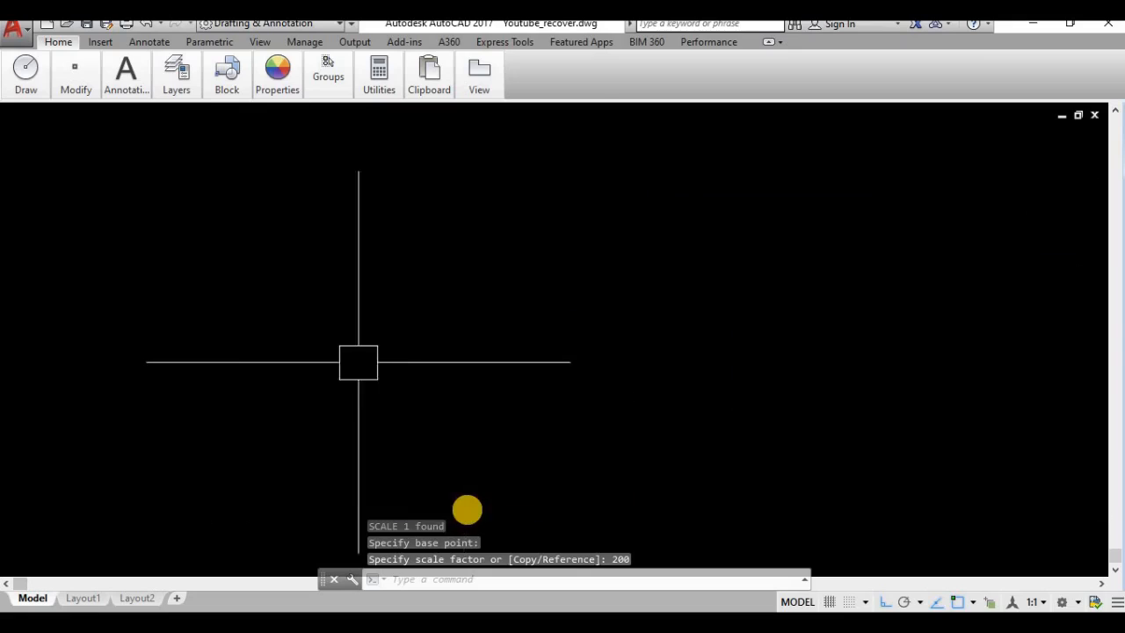
pyautogui.scroll(5, 469, 506)
pyautogui.moveTo(469, 505); pyautogui.dragTo(565, 407, button='middle')
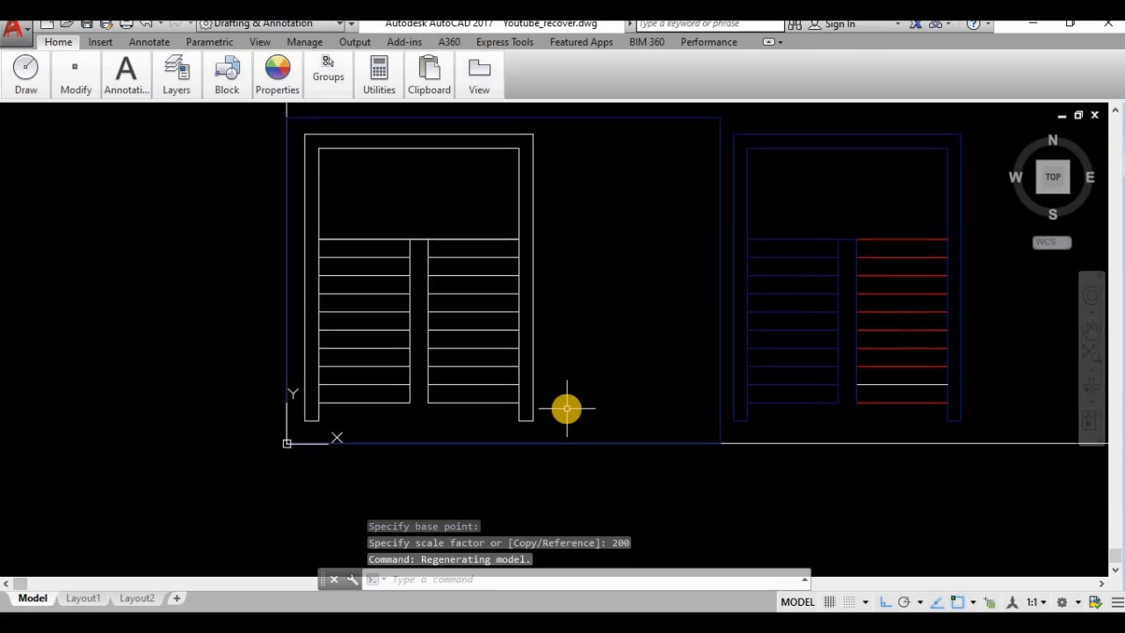
pyautogui.press('Return')
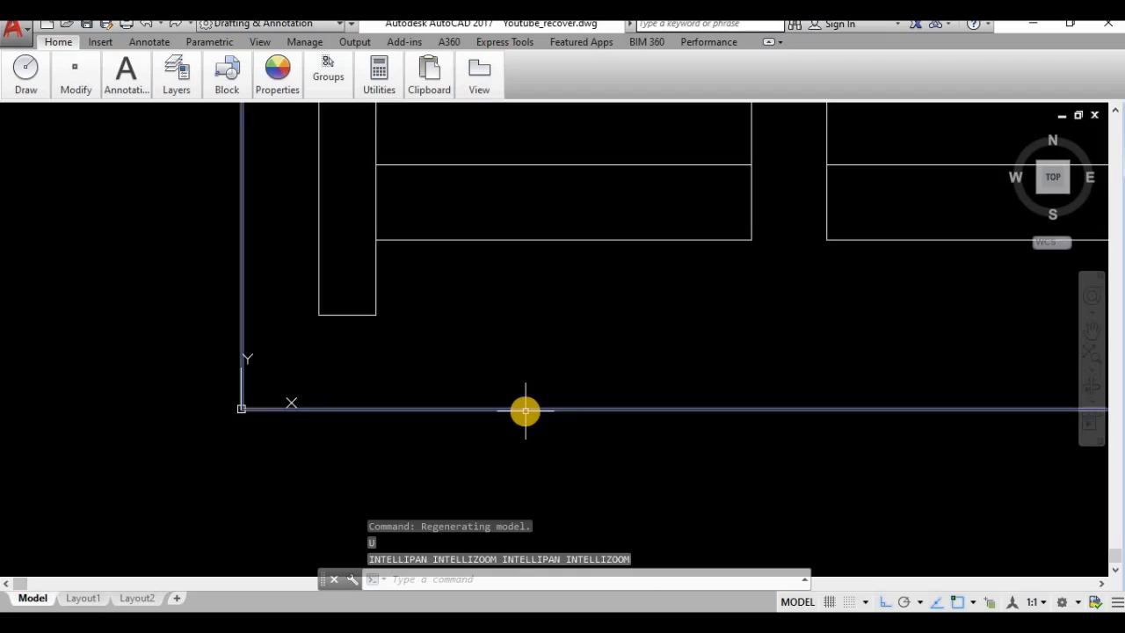
pyautogui.write('u')
pyautogui.press('Return')
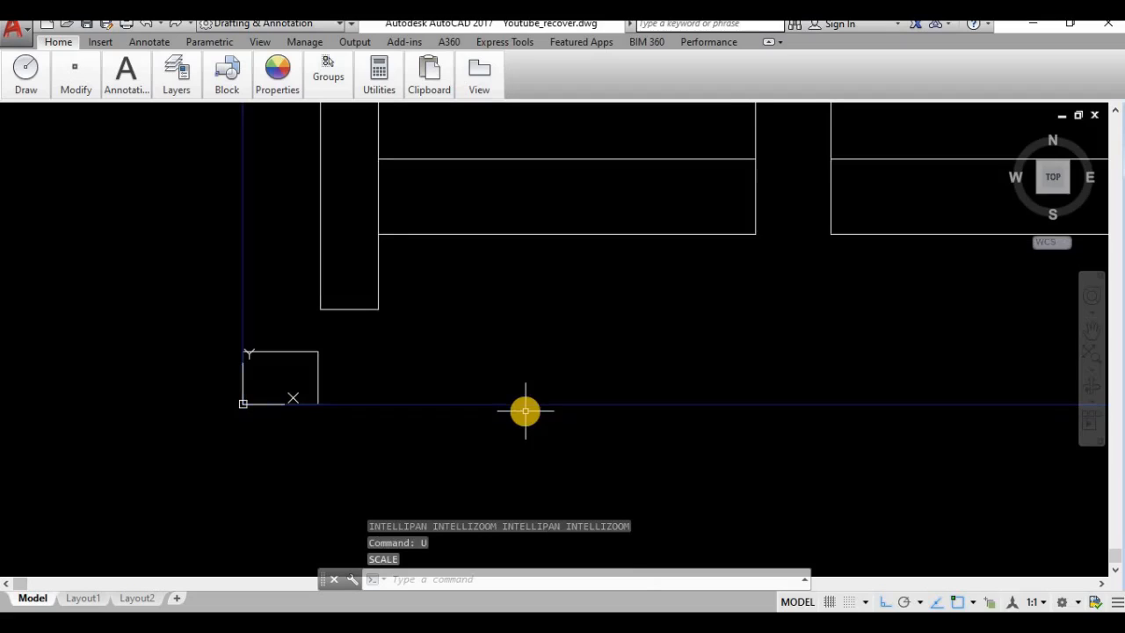
# Step: Scale the small white sheet rectangle by a factor of 30 about its corner at the origin
pyautogui.click(306, 352)
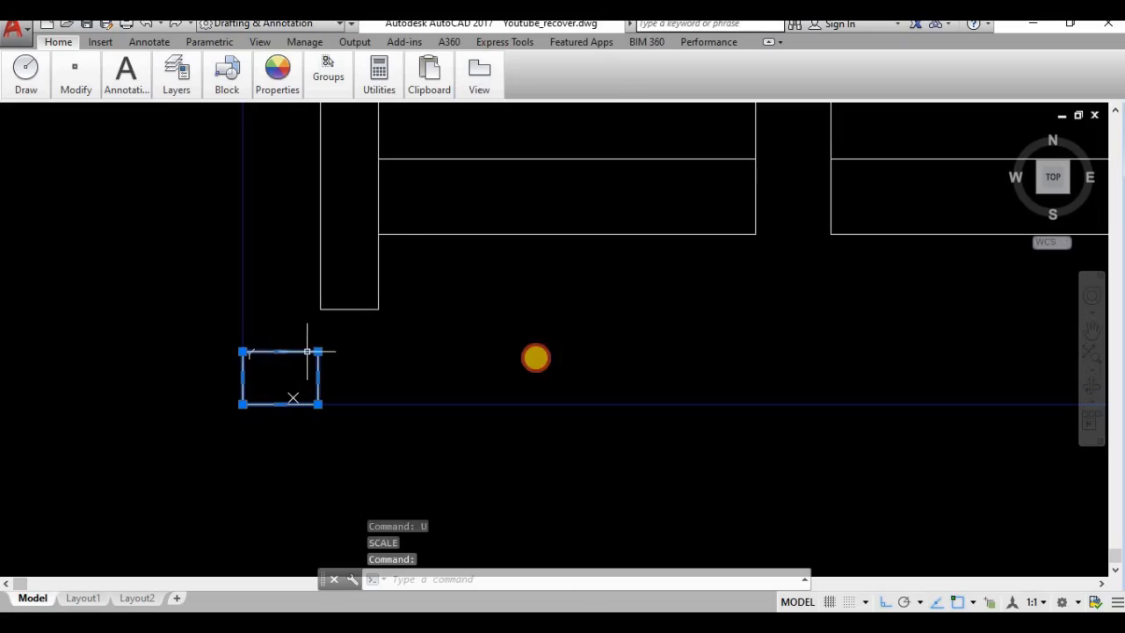
pyautogui.write('sc')
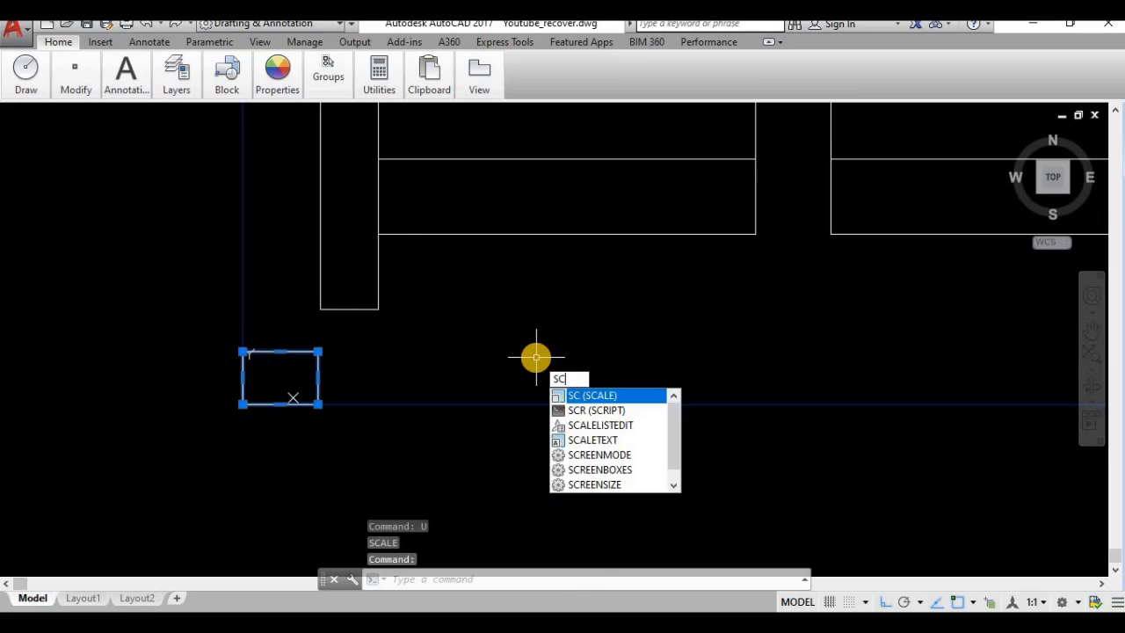
pyautogui.press('Return')
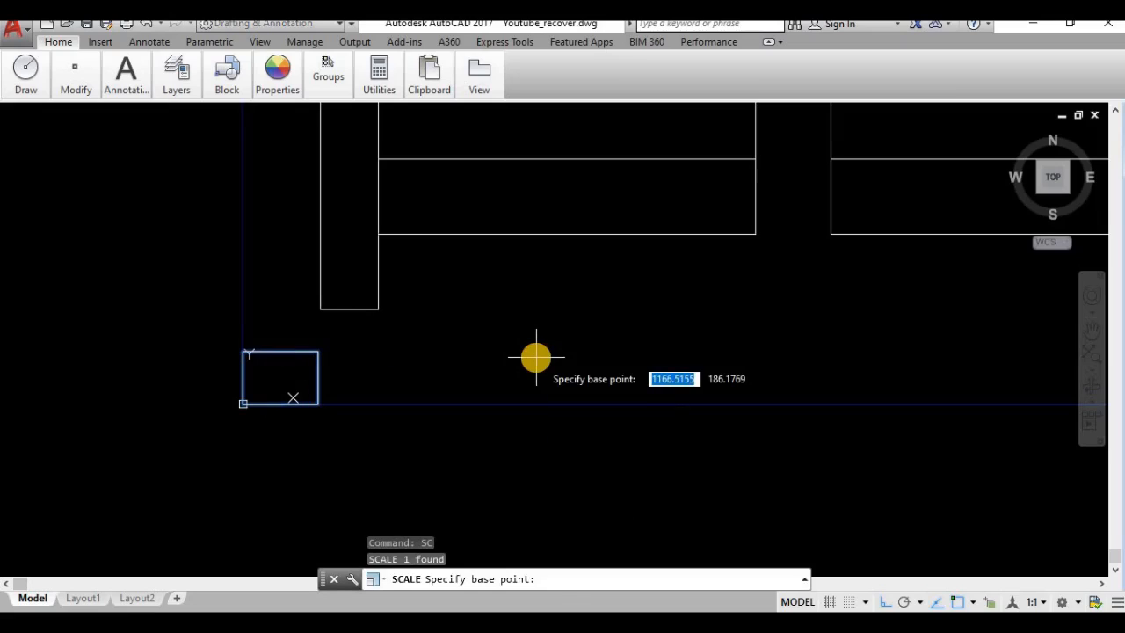
pyautogui.click(243, 405)
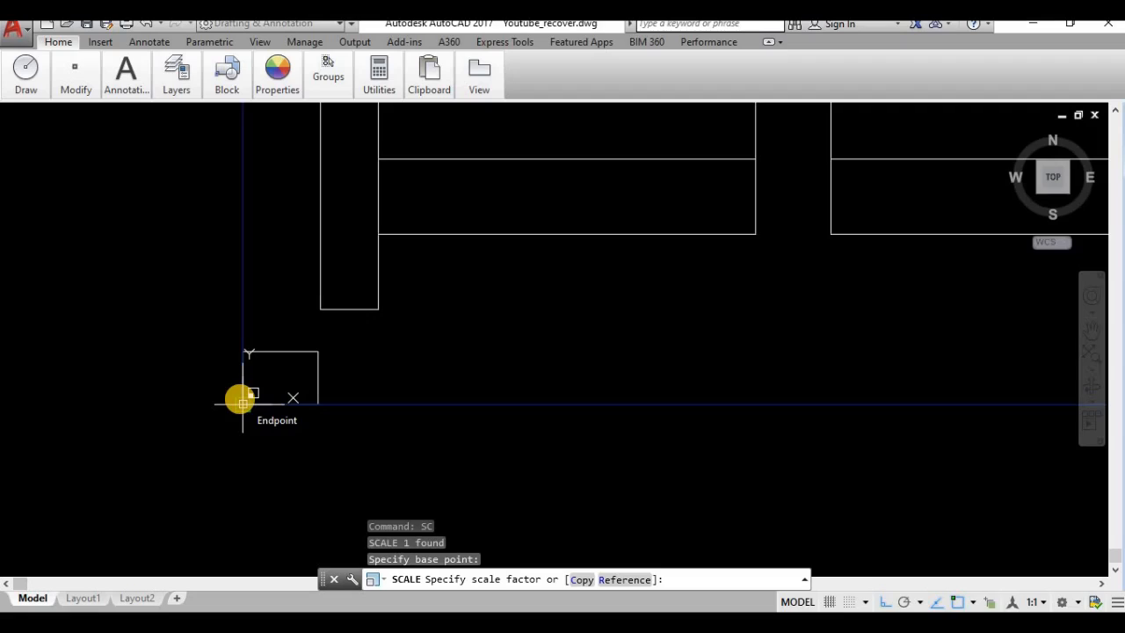
pyautogui.write('30')
pyautogui.press('Return')
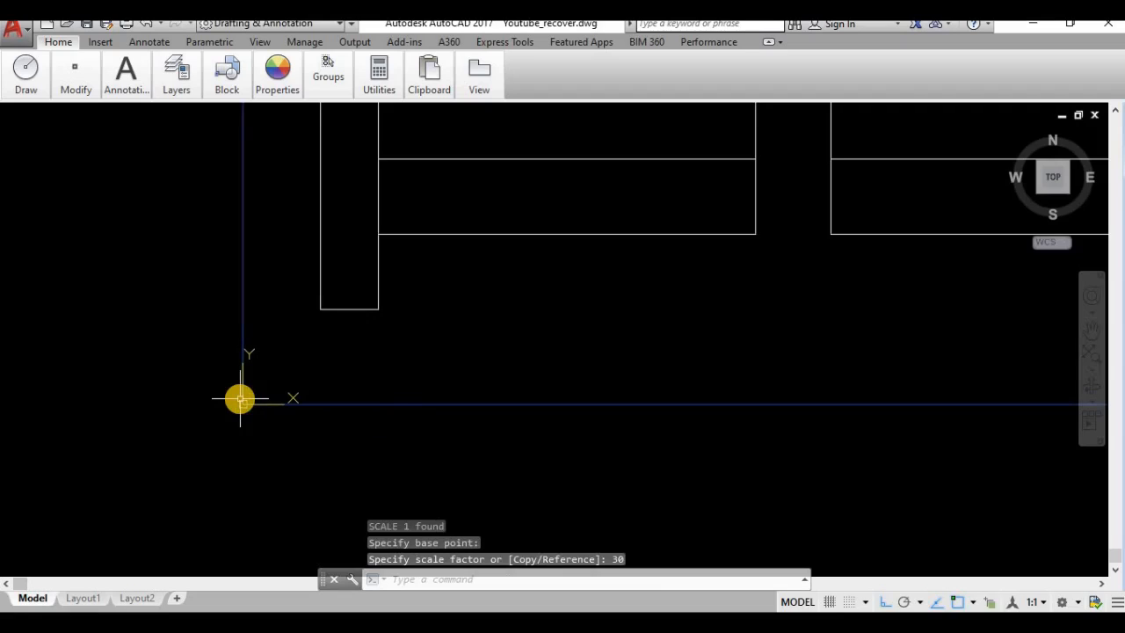
pyautogui.scroll(-5, 469, 392)
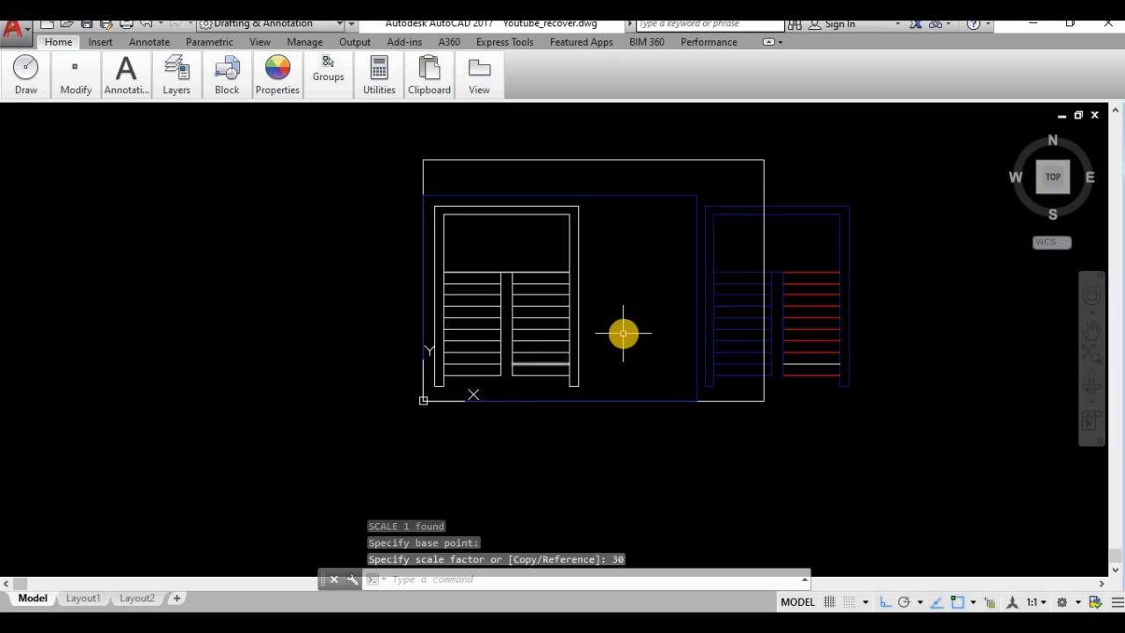
pyautogui.moveTo(623, 332); pyautogui.dragTo(491, 357, button='middle')
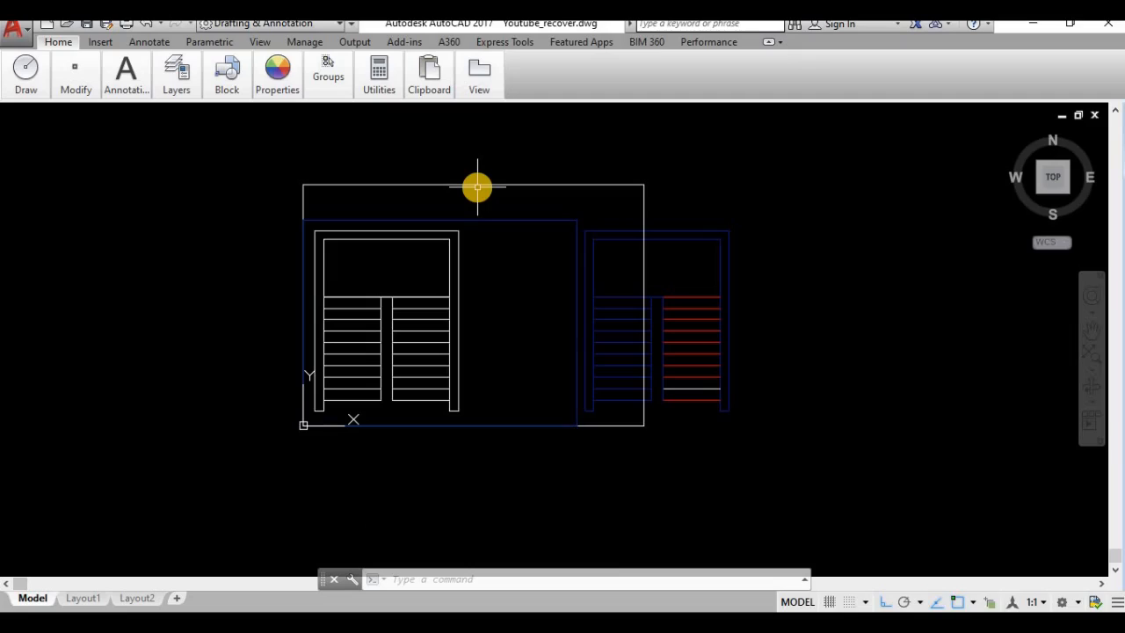
# Step: Undo the scaling of the sheet rectangle by a factor of 30
pyautogui.press('Return')
pyautogui.write('u')
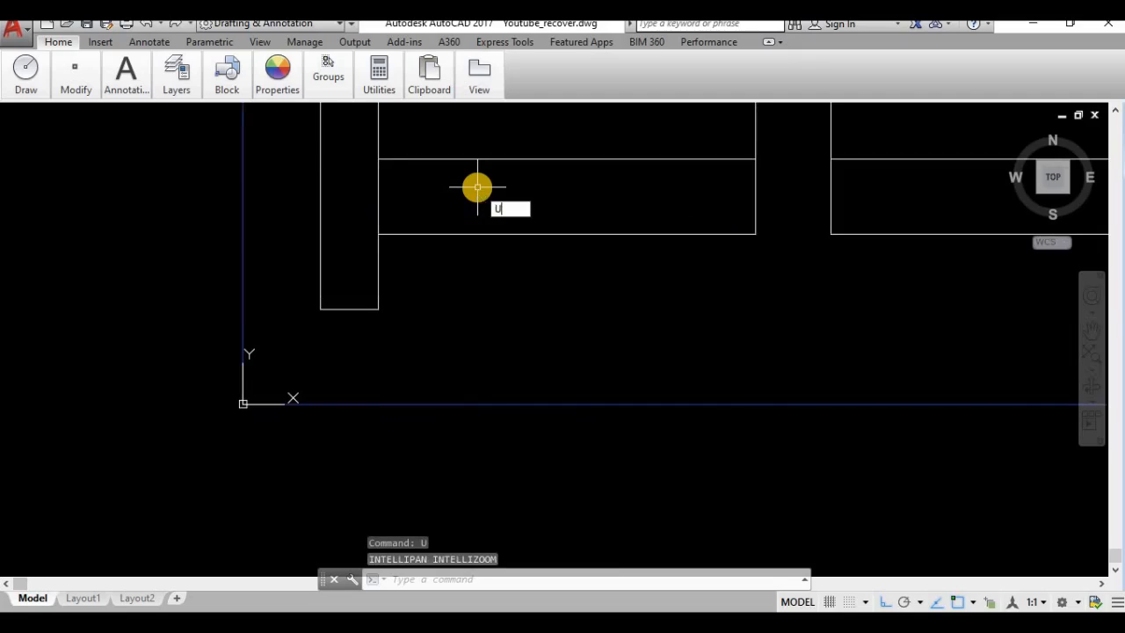
pyautogui.press('Return')
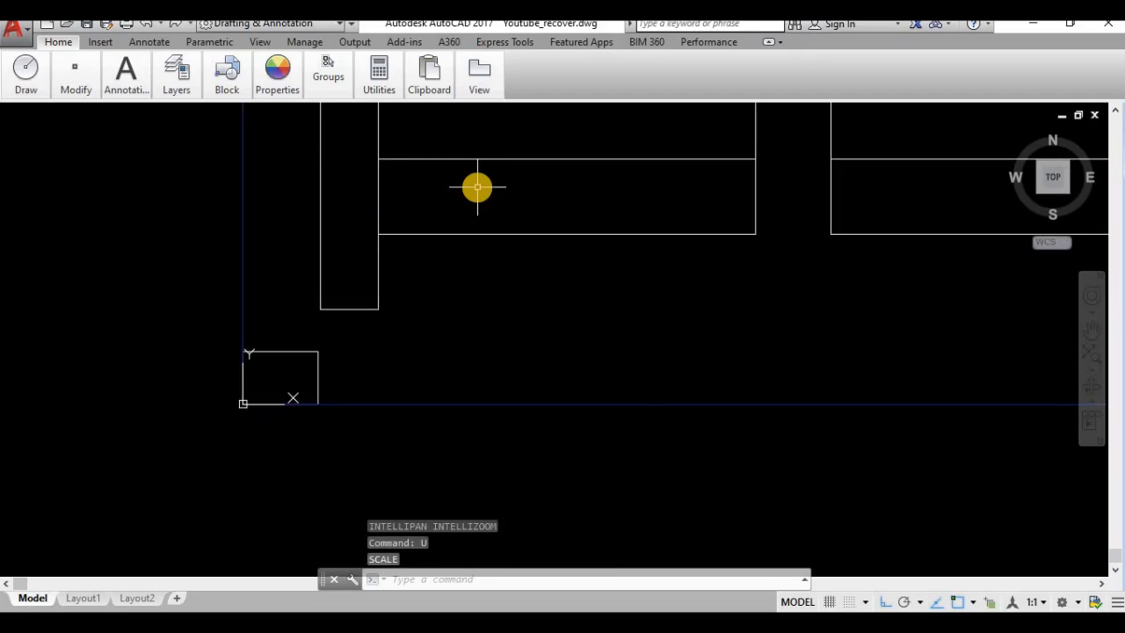
# Step: Scale the small white sheet rectangle by a factor of 25 about its origin corner and compare it with the staircase plan
pyautogui.click(297, 351)
pyautogui.write('s')
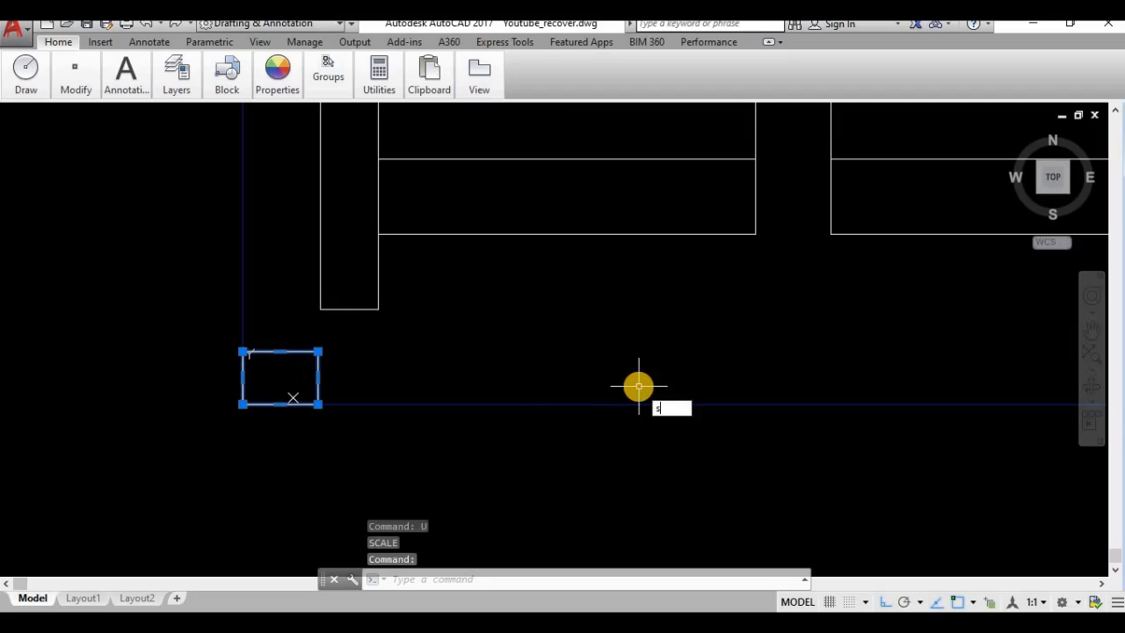
pyautogui.write('c')
pyautogui.press('Return')
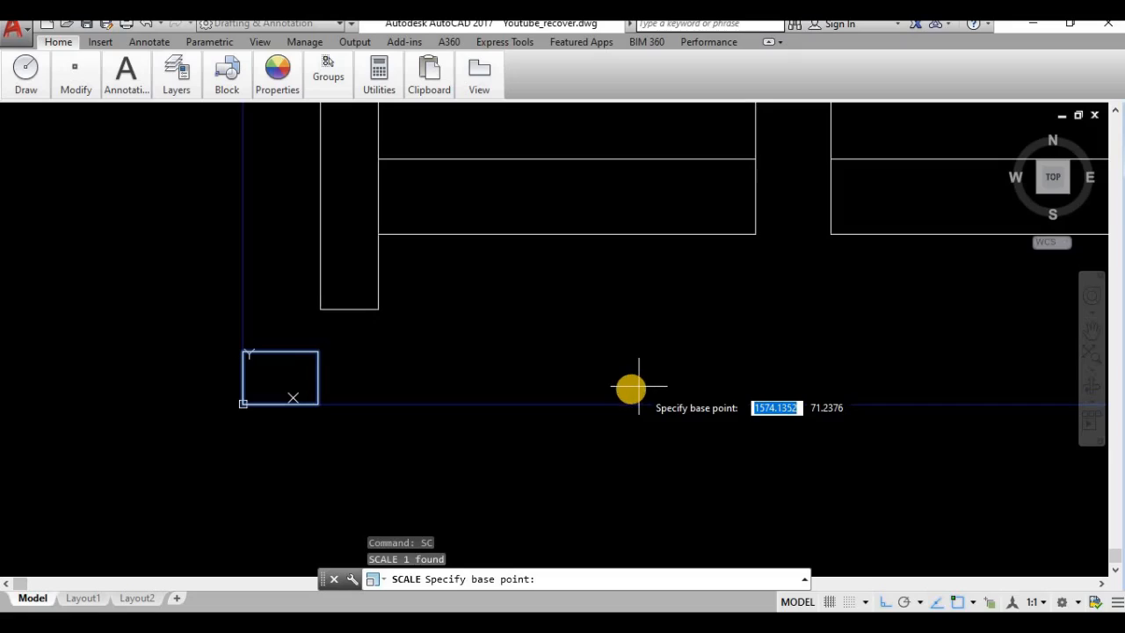
pyautogui.click(239, 405)
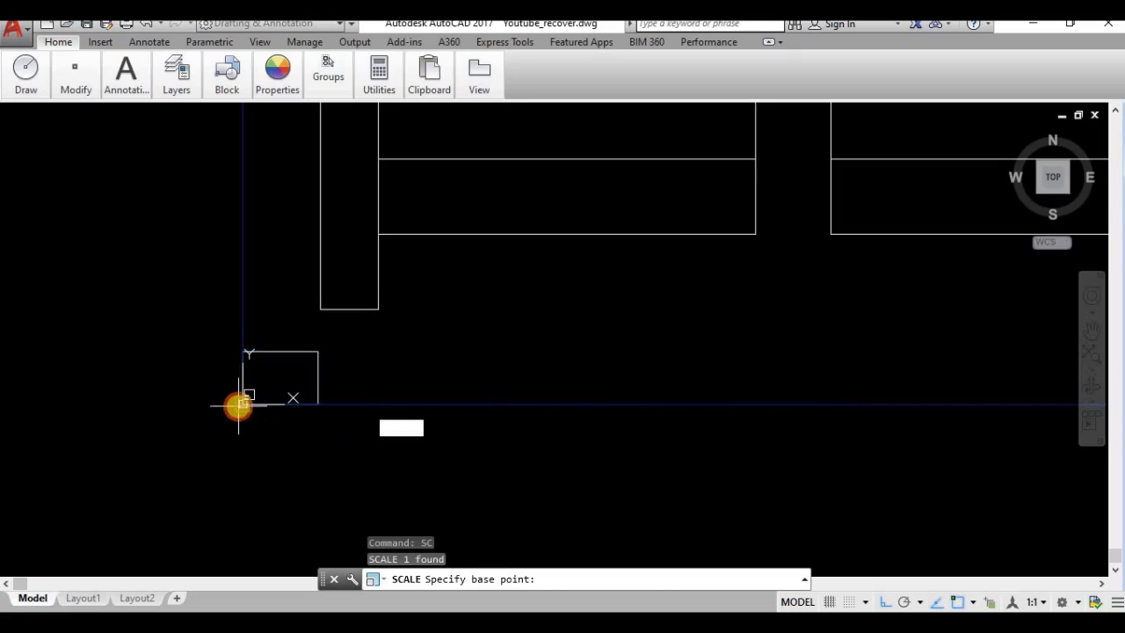
pyautogui.write('25')
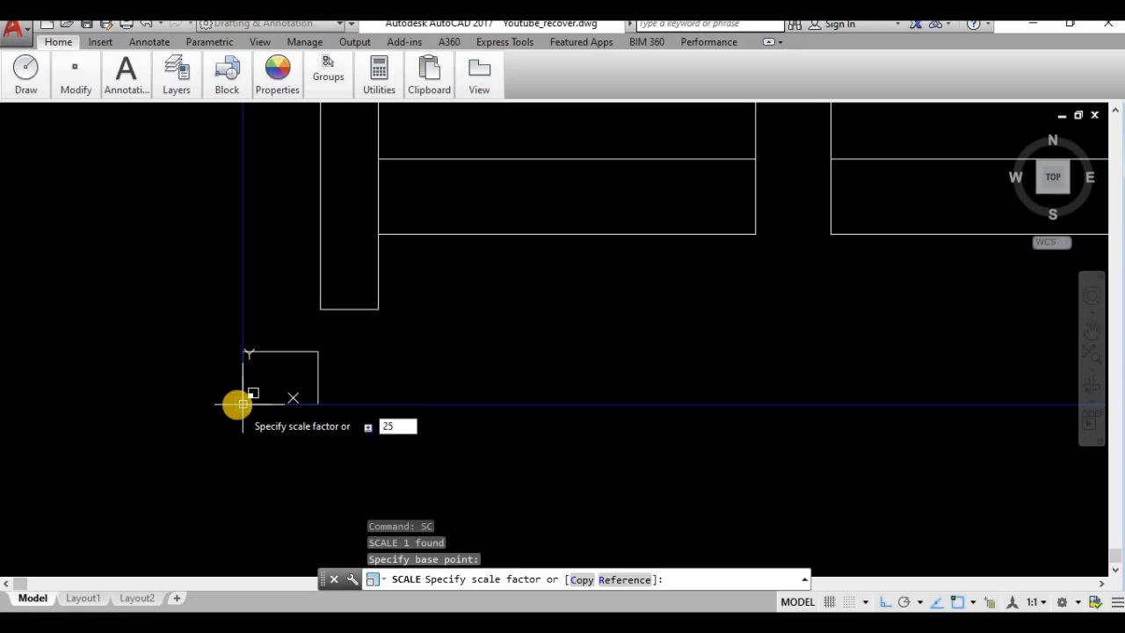
pyautogui.press('Return')
pyautogui.scroll(-4, 594, 299)
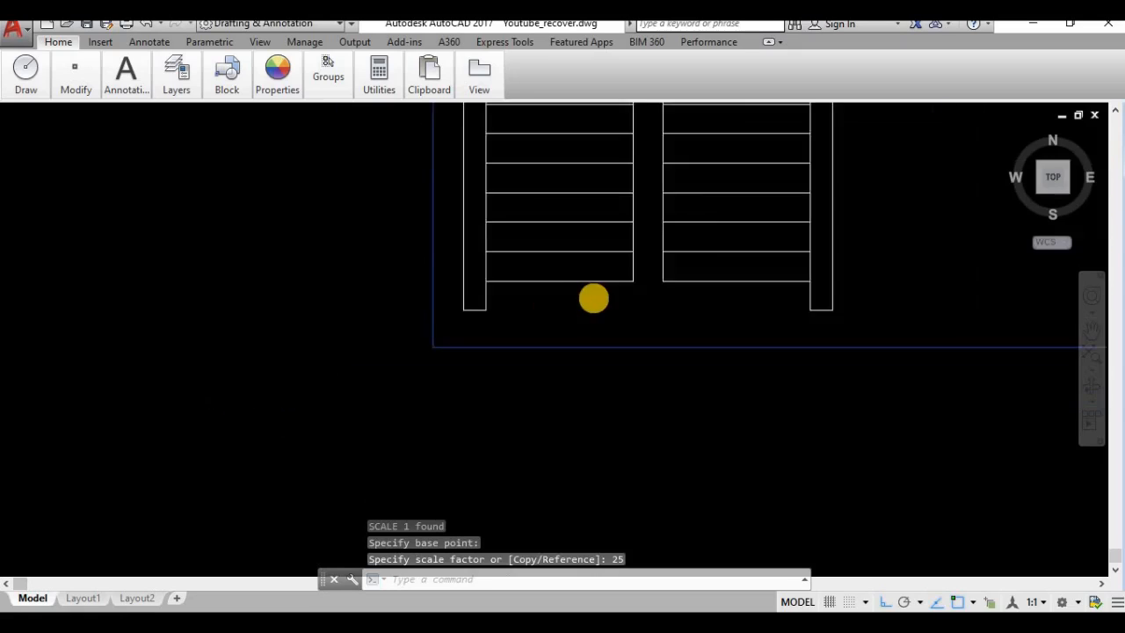
pyautogui.moveTo(805, 176); pyautogui.dragTo(747, 247, button='middle')
pyautogui.scroll(4, 635, 187)
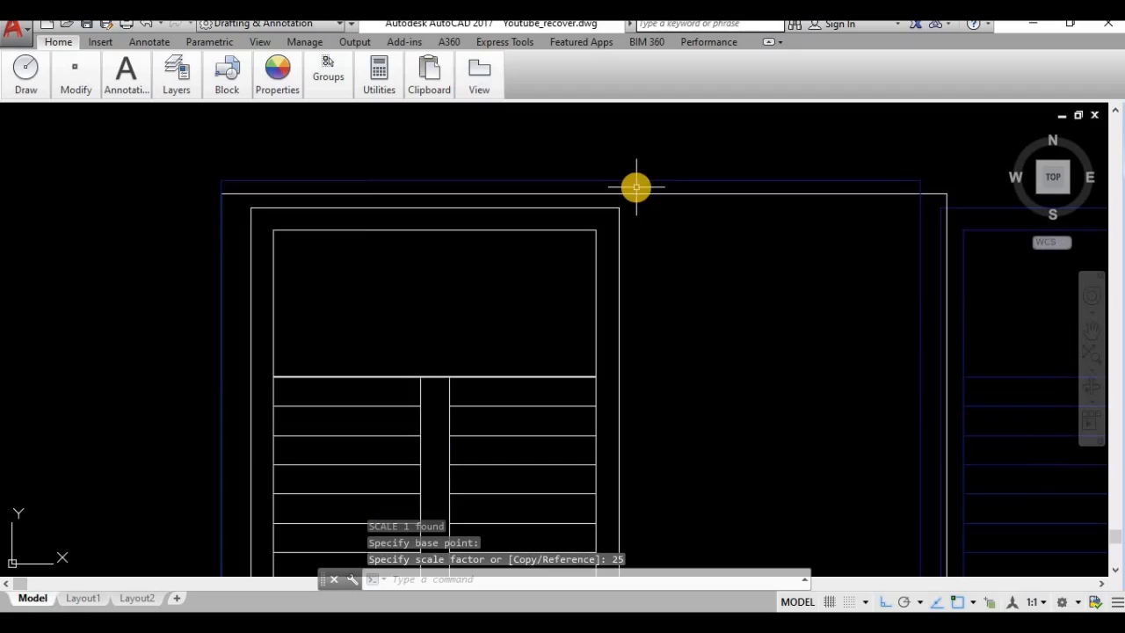
pyautogui.scroll(-2, 624, 233)
pyautogui.moveTo(628, 246)
pyautogui.mouseDown(button='middle')
pyautogui.moveTo(633, 264)
pyautogui.moveTo(743, 200)
pyautogui.mouseUp(button='middle')
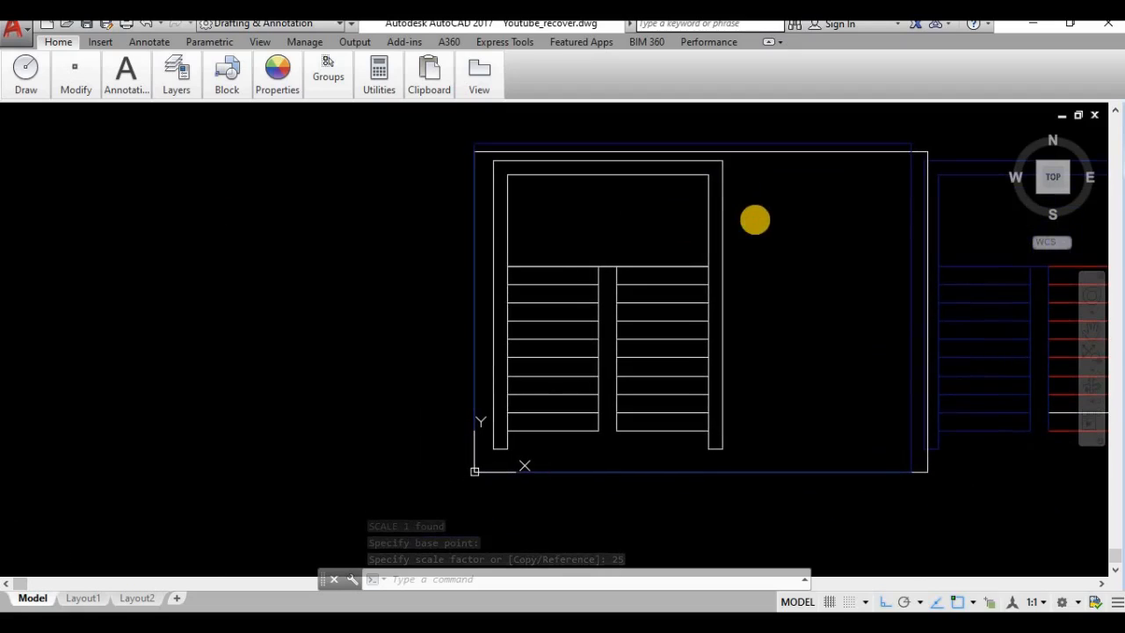
pyautogui.moveTo(759, 252); pyautogui.dragTo(726, 252, button='middle')
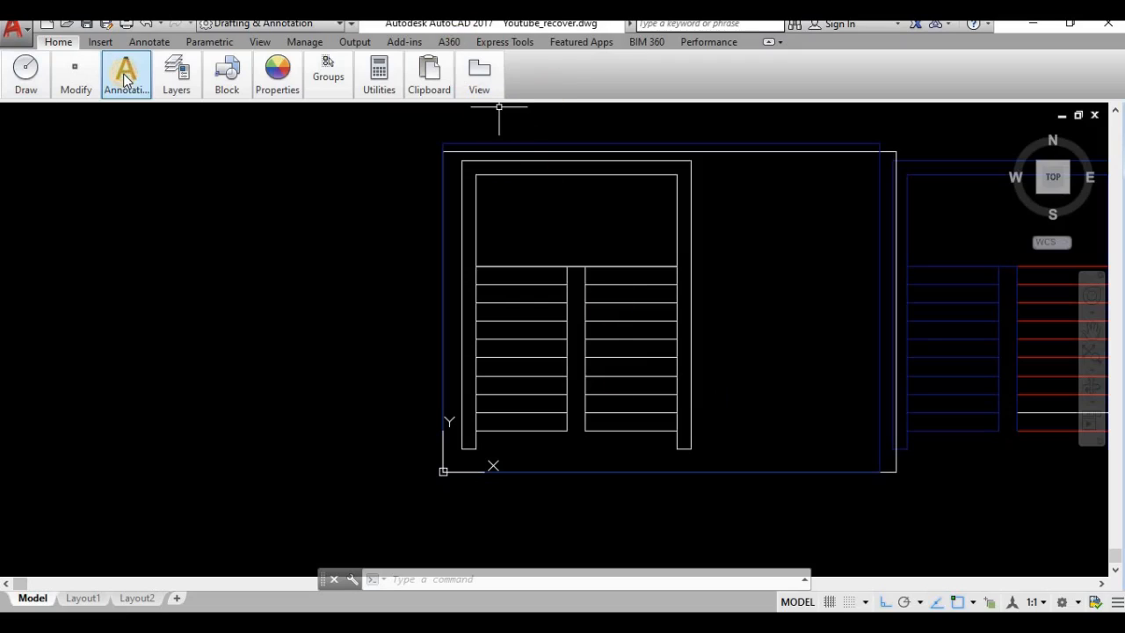
# Step: Add a multiline text note reading "scale 1:50" in the empty area beside the white staircase plan, inside the sheet frame
pyautogui.click(125, 79)
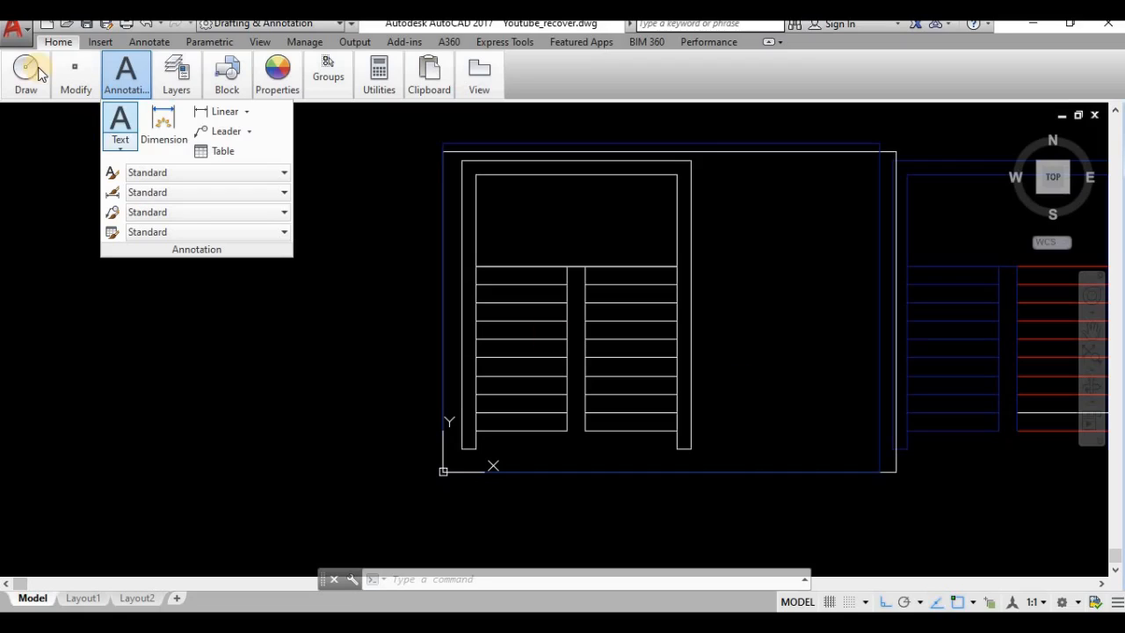
pyautogui.click(112, 122)
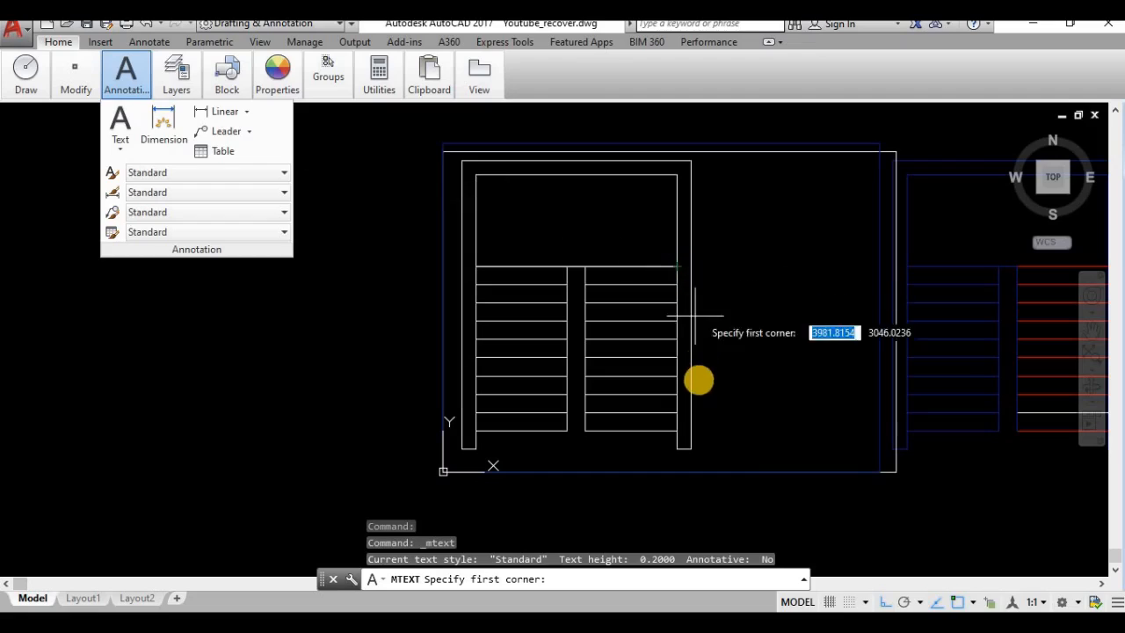
pyautogui.click(714, 427)
pyautogui.click(835, 375)
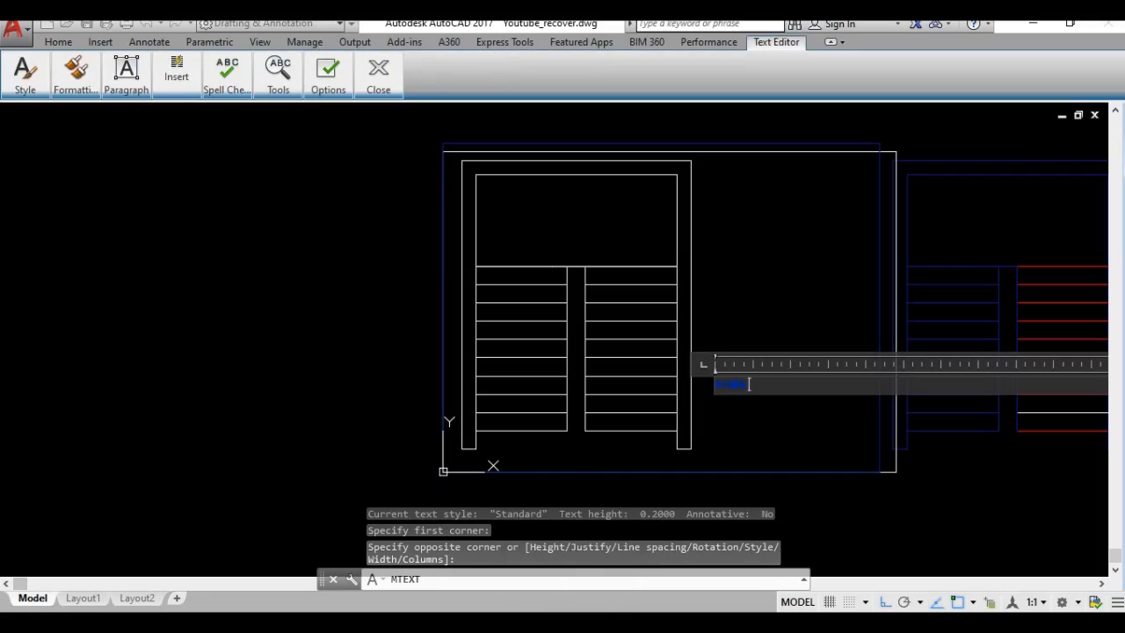
pyautogui.write('scale 1:50')
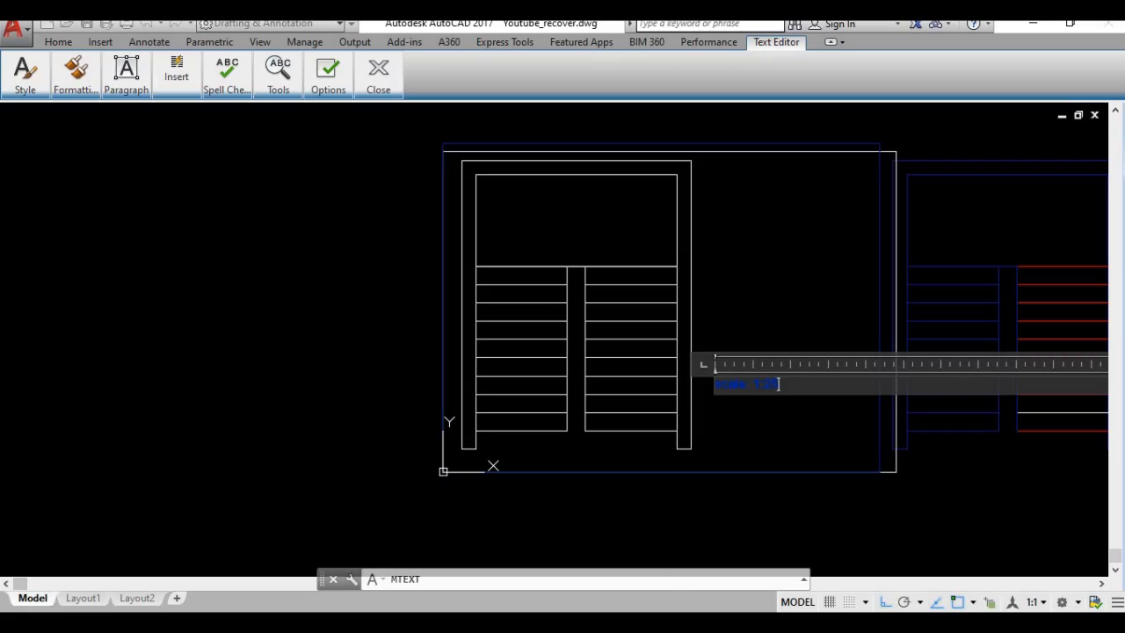
pyautogui.click(733, 396)
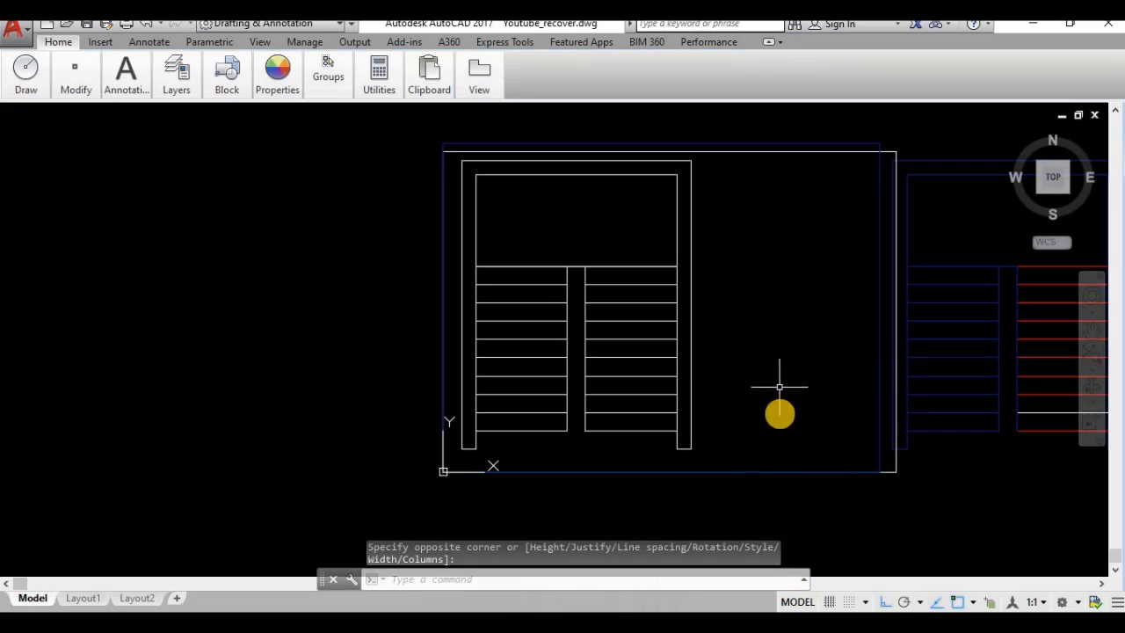
# Step: Edit the scale note beside the white staircase plan and set its whole text to a height of 5
pyautogui.scroll(4, 774, 422)
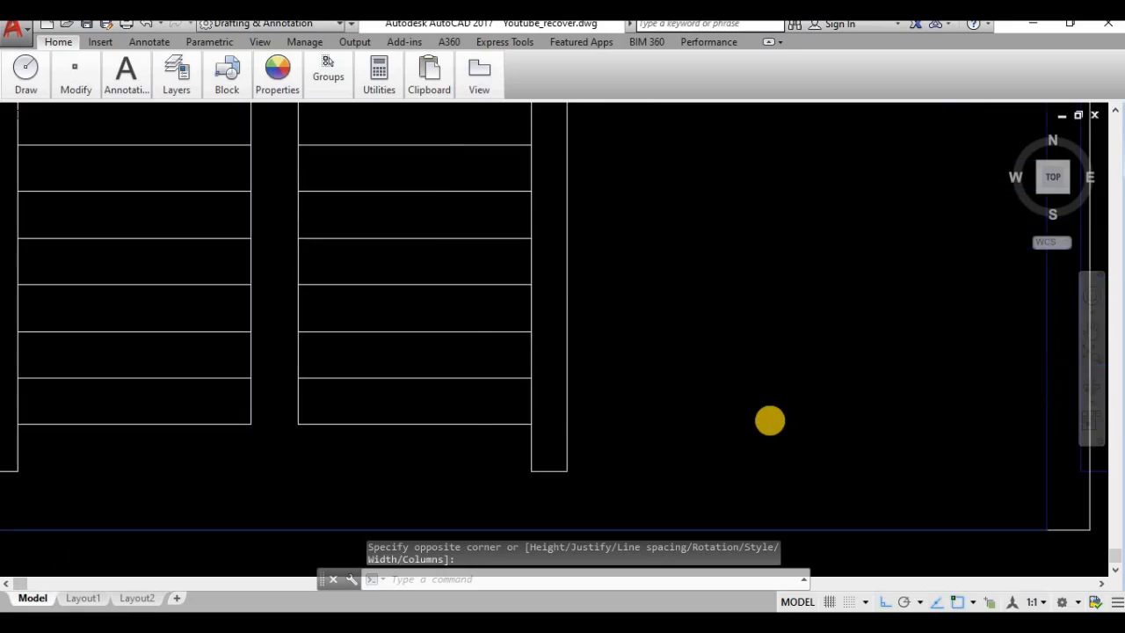
pyautogui.scroll(-4, 770, 421)
pyautogui.click(849, 455)
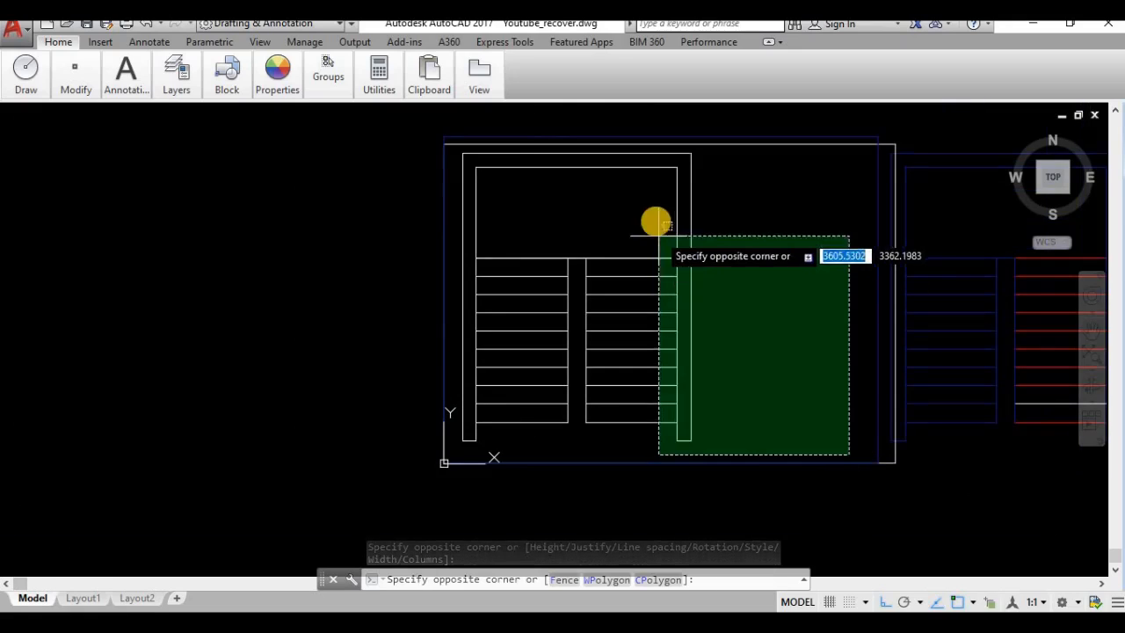
pyautogui.click(682, 347)
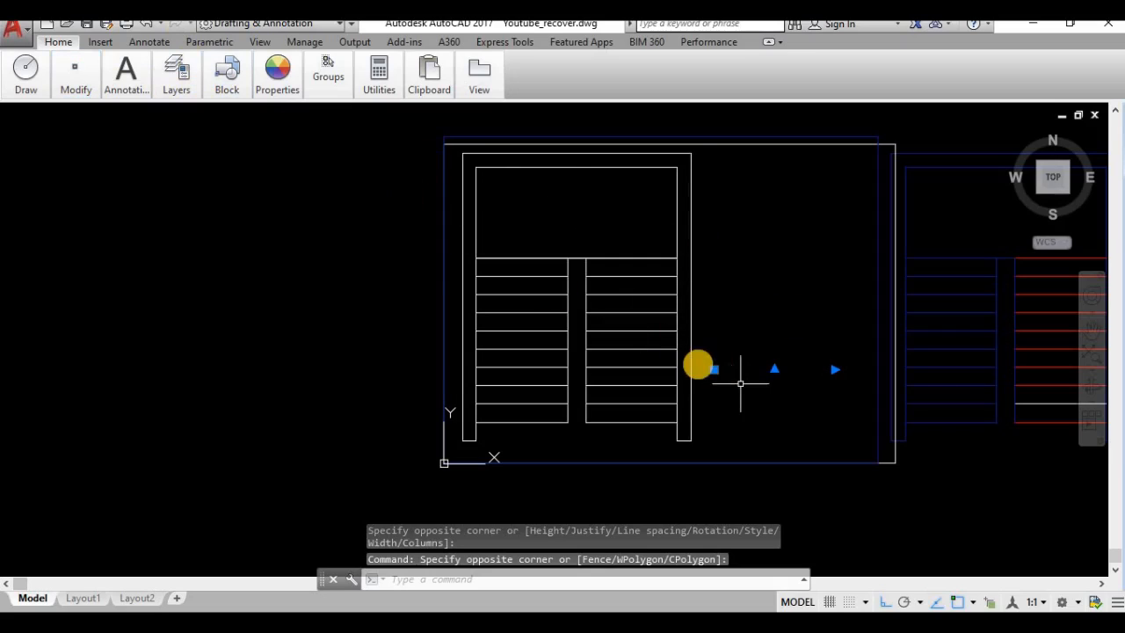
pyautogui.rightClick(714, 370)
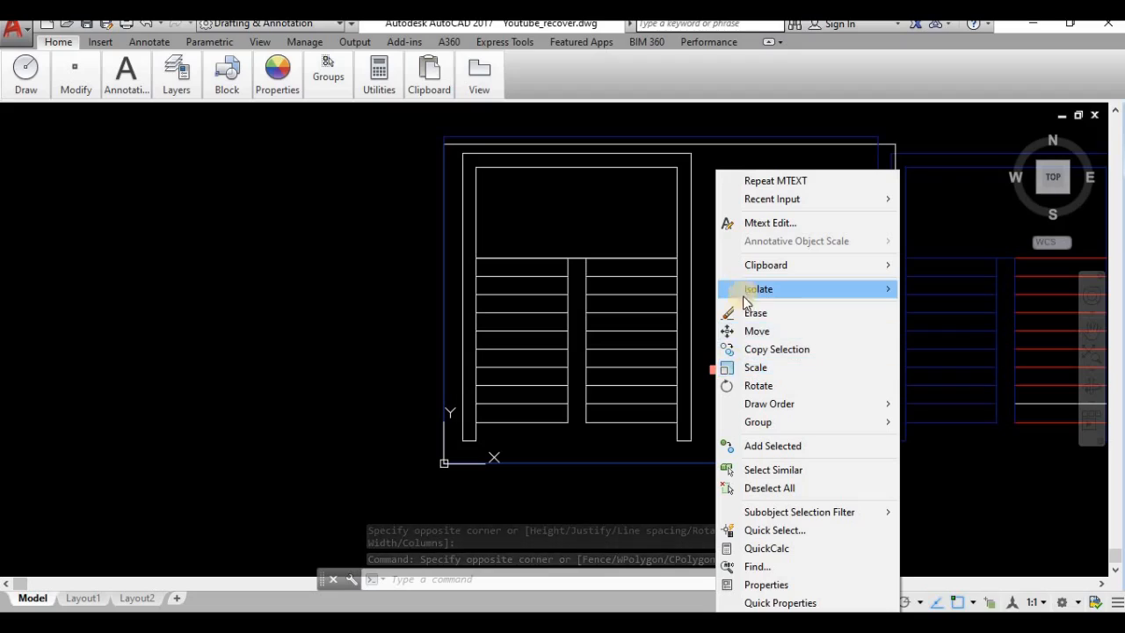
pyautogui.click(763, 224)
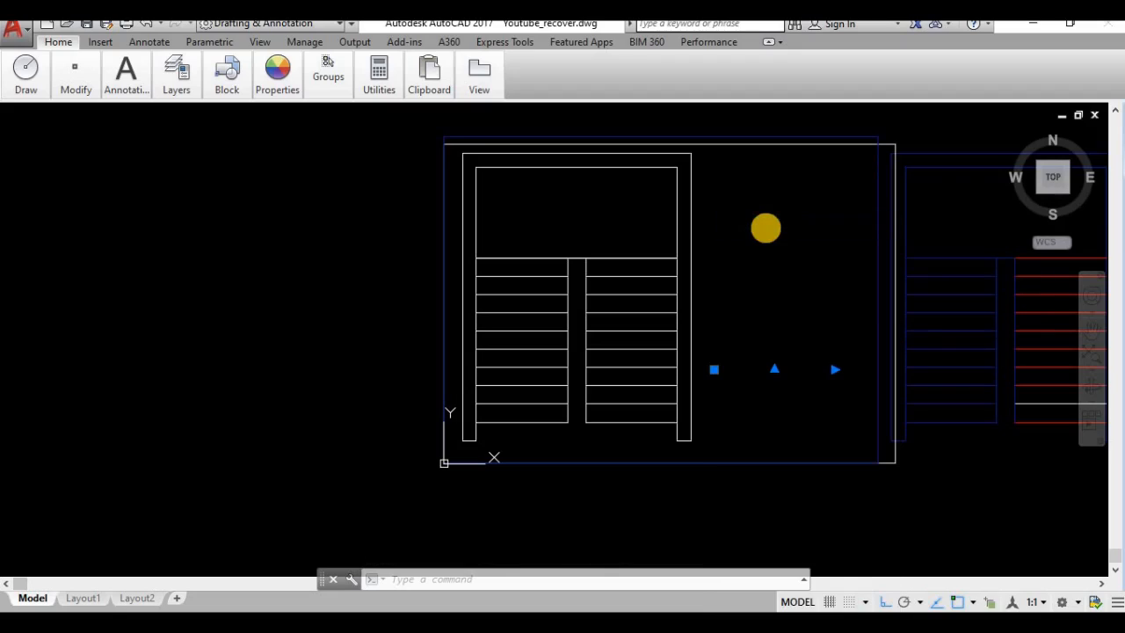
pyautogui.moveTo(787, 373); pyautogui.dragTo(670, 372)
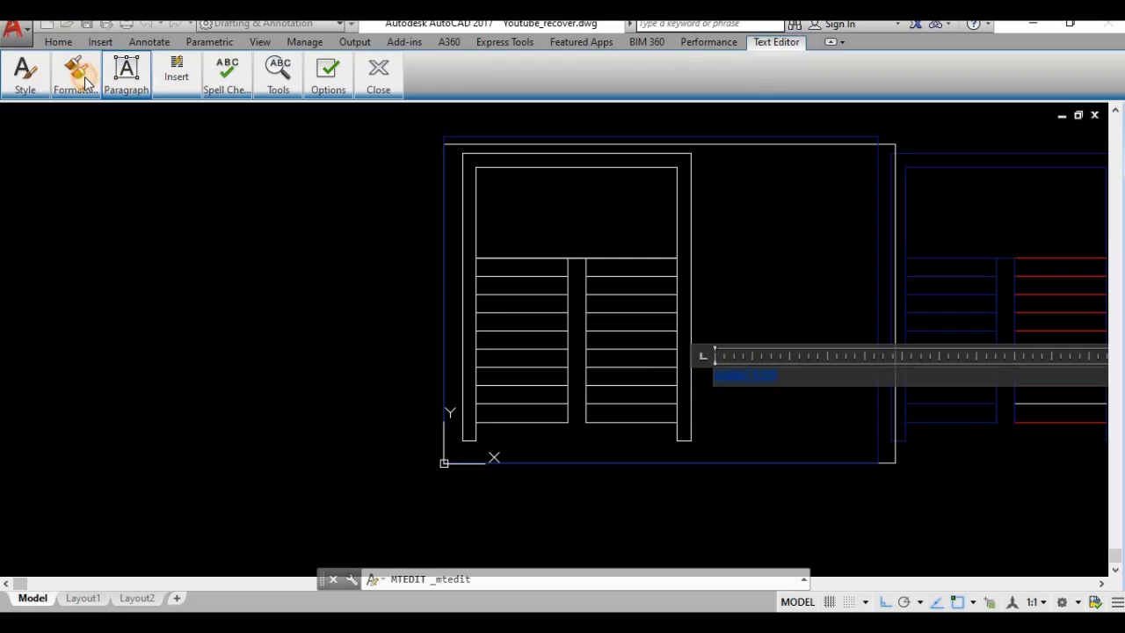
pyautogui.moveTo(75, 68)
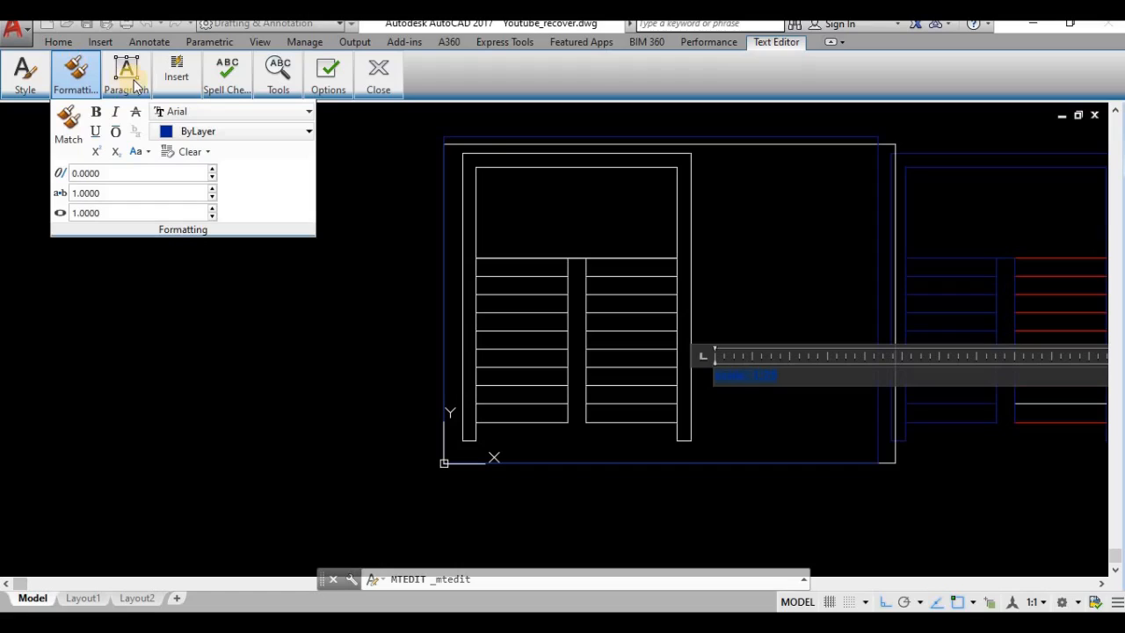
pyautogui.moveTo(135, 84)
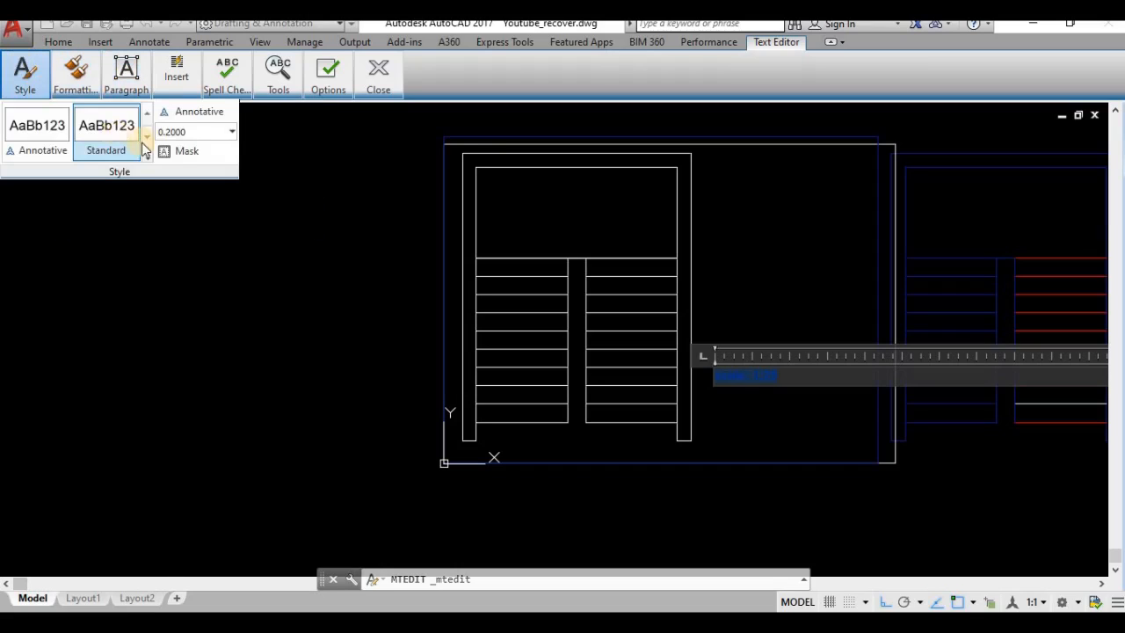
pyautogui.moveTo(32, 91)
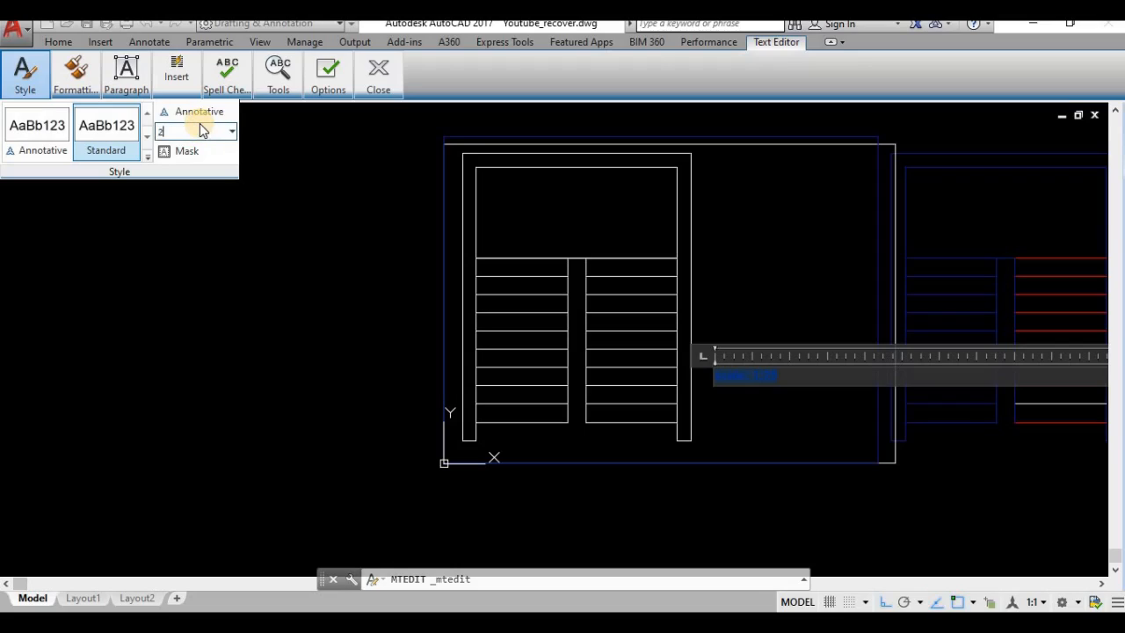
pyautogui.press('BackSpace')
pyautogui.press('BackSpace')
pyautogui.write('5')
pyautogui.press('Return')
pyautogui.click(839, 268)
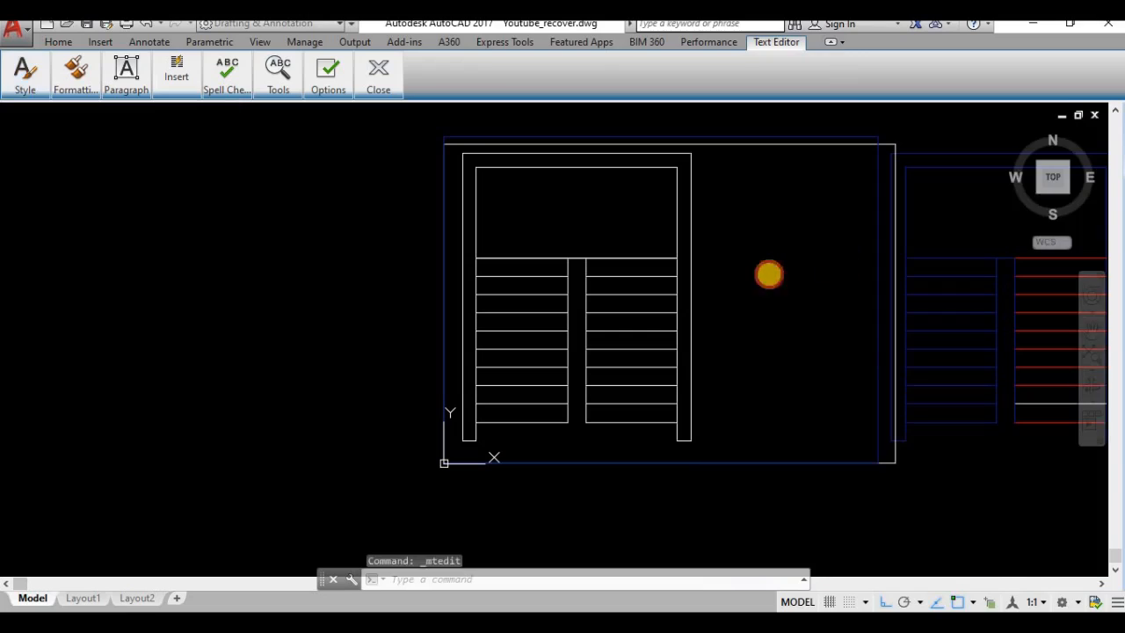
# Step: Reopen the scale note for editing and raise the height of all its text to 20
pyautogui.click(841, 437)
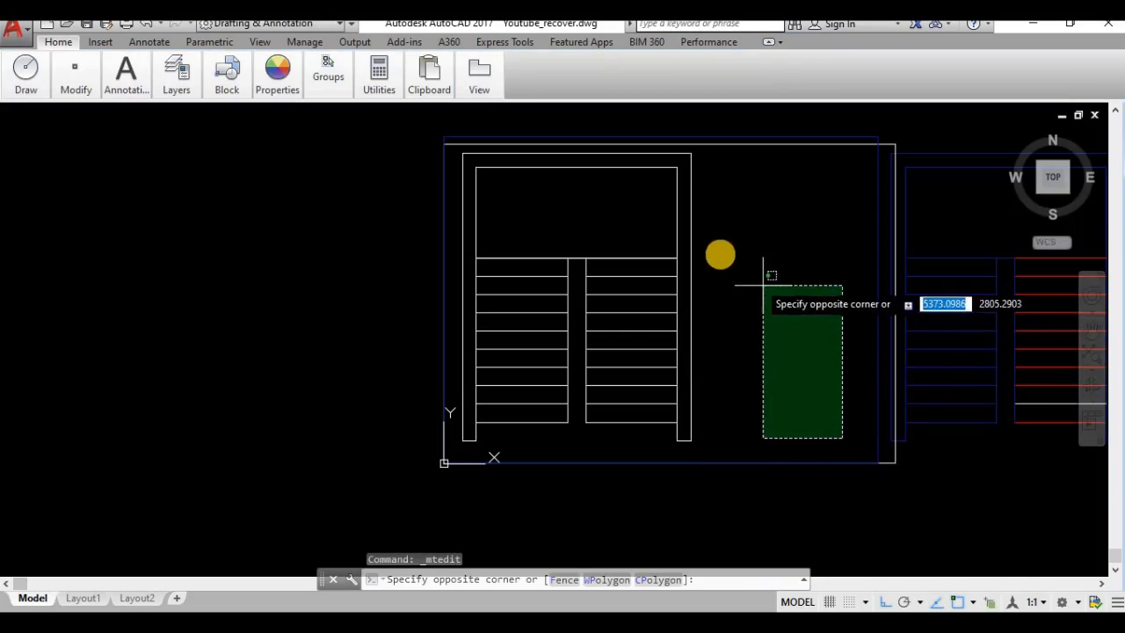
pyautogui.click(703, 220)
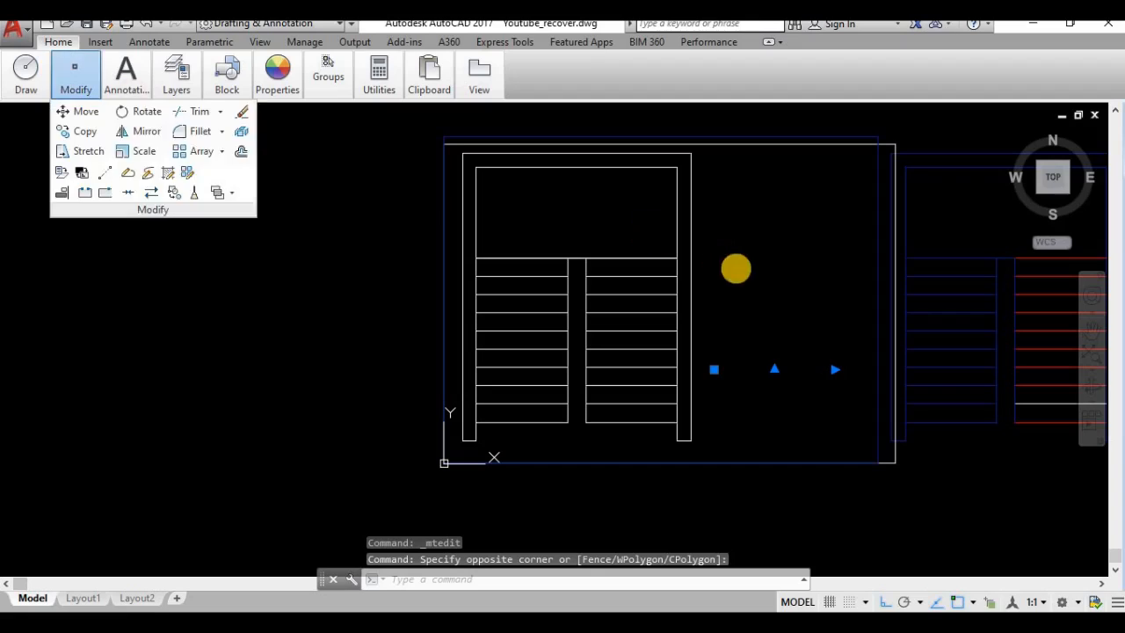
pyautogui.rightClick(724, 364)
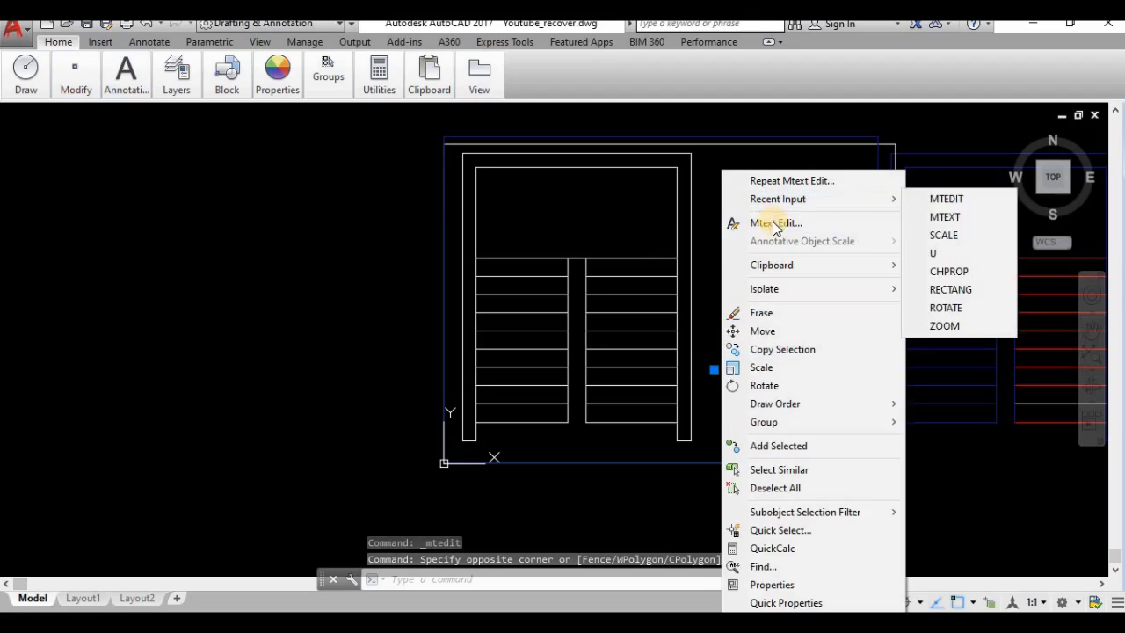
pyautogui.click(756, 222)
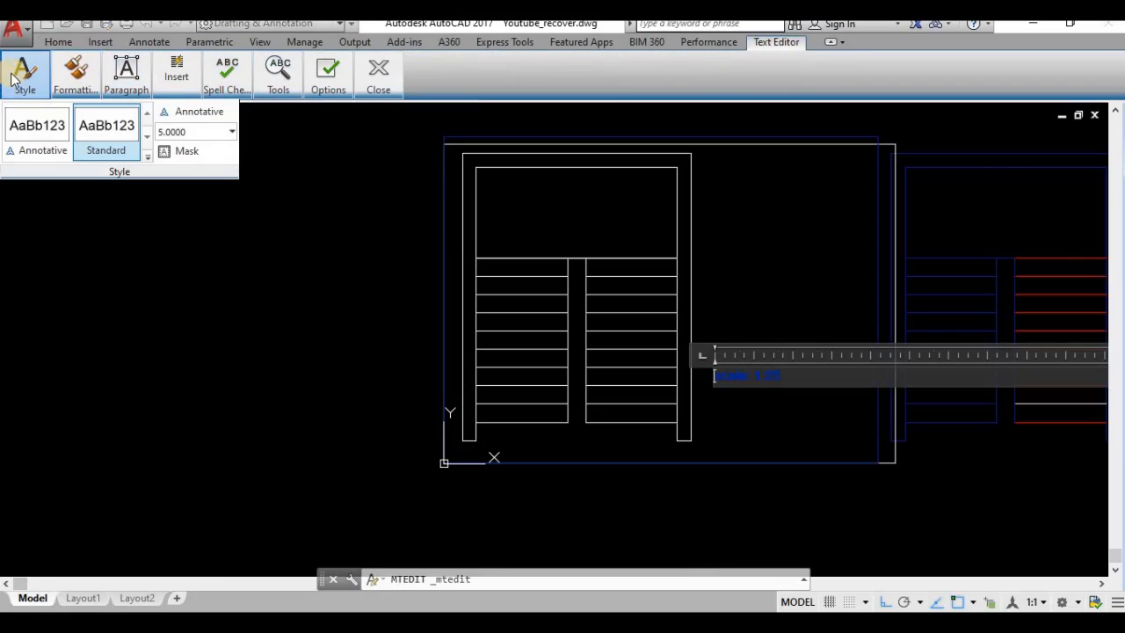
pyautogui.moveTo(789, 374); pyautogui.dragTo(705, 374)
pyautogui.click(42, 94)
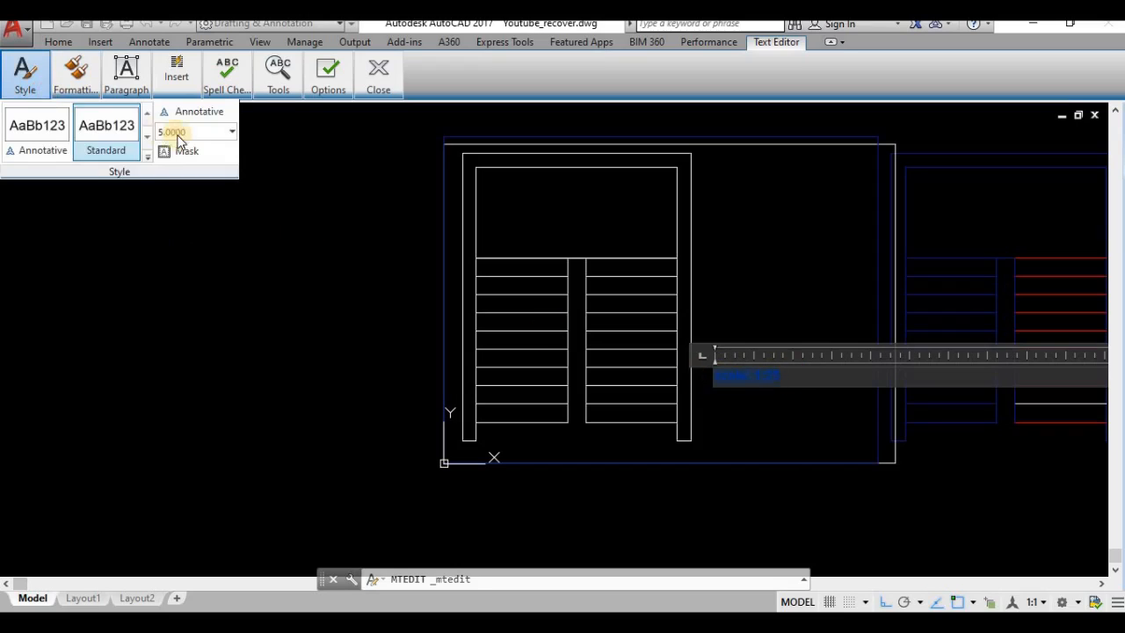
pyautogui.click(36, 74)
pyautogui.click(191, 133)
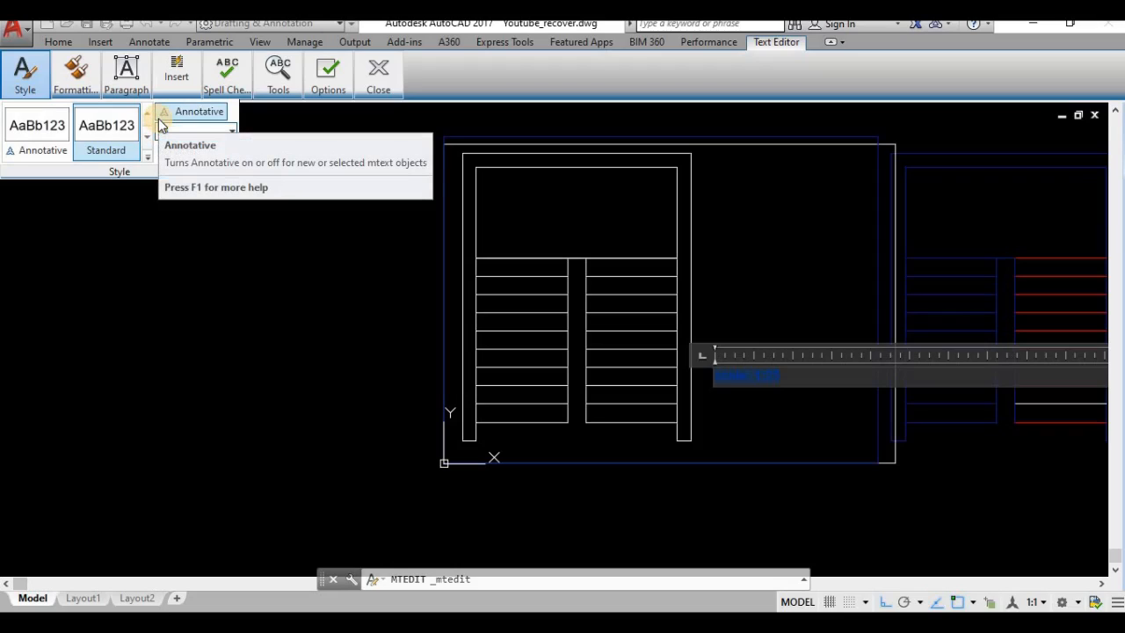
pyautogui.write('20')
pyautogui.press('Return')
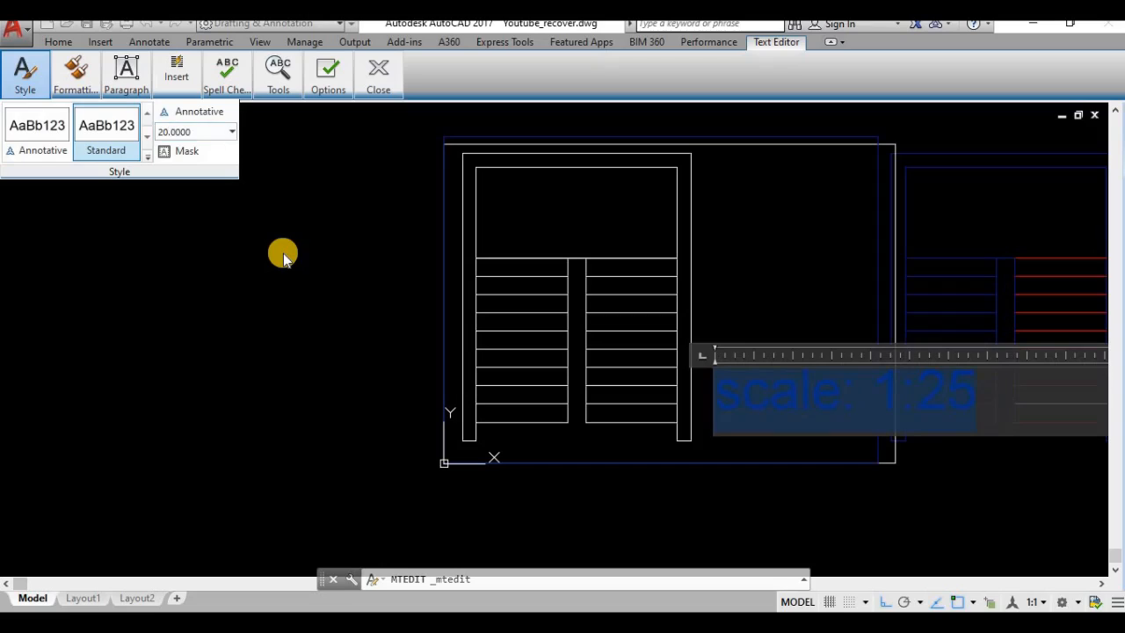
pyautogui.click(737, 278)
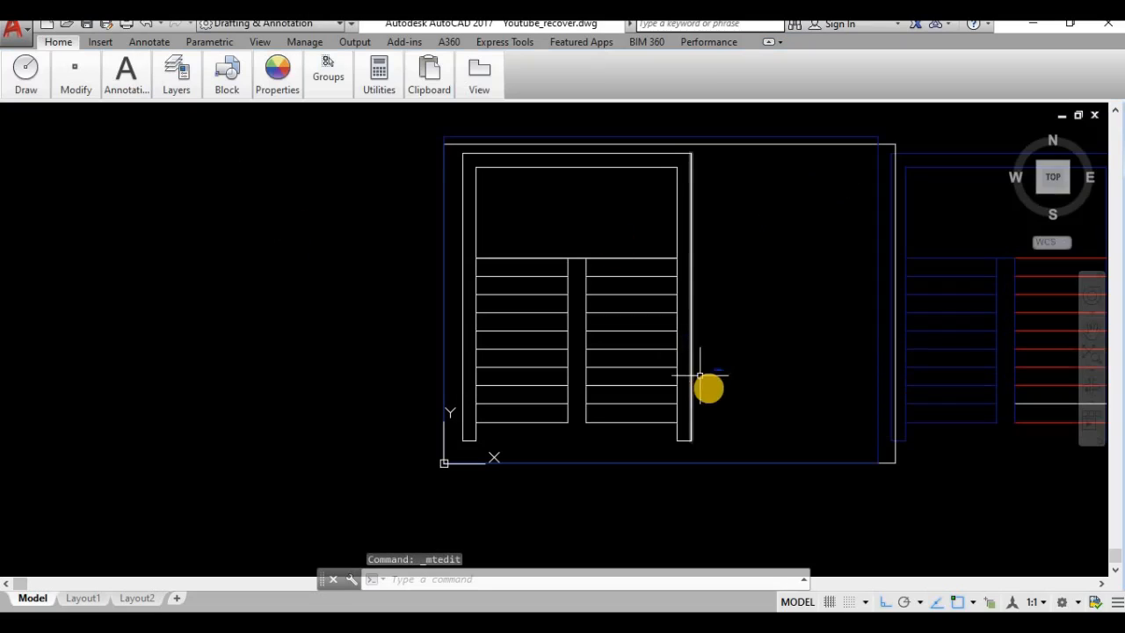
# Step: Set the text height of the "scale: 1:25" note to 100 and check its size against the staircase plan
pyautogui.click(721, 369)
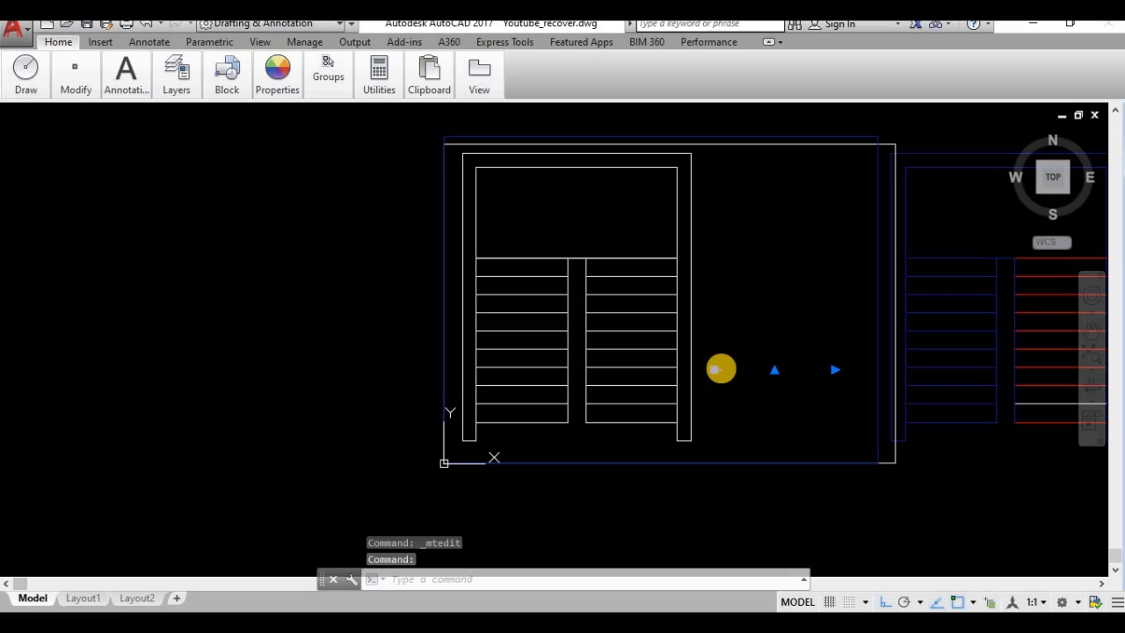
pyautogui.doubleClick(721, 368)
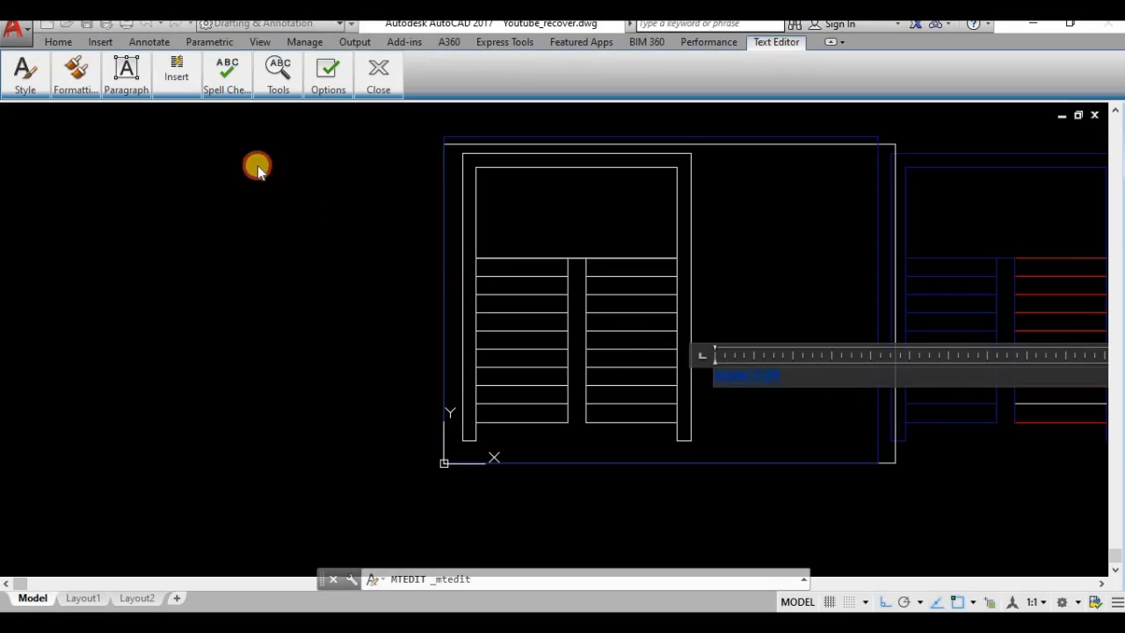
pyautogui.click(26, 70)
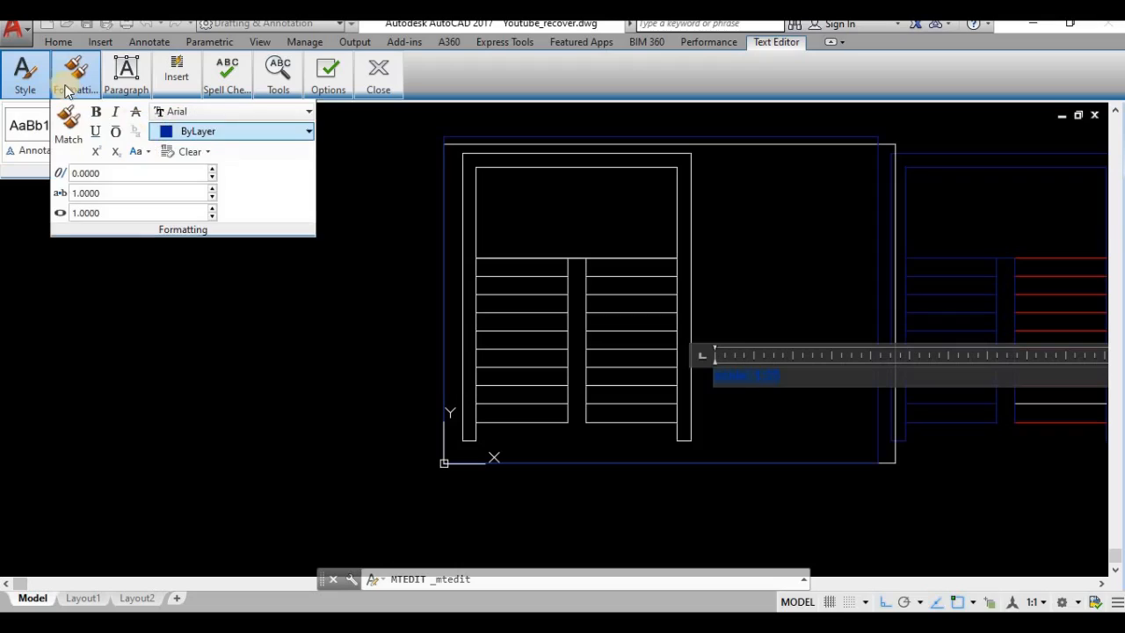
pyautogui.click(200, 130)
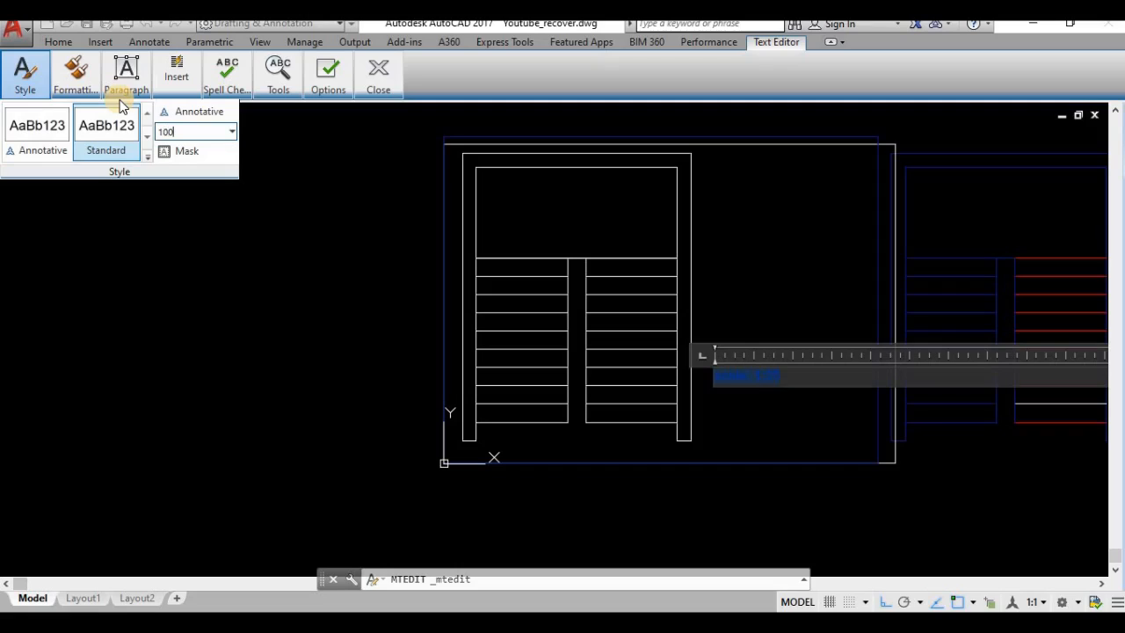
pyautogui.press('Return')
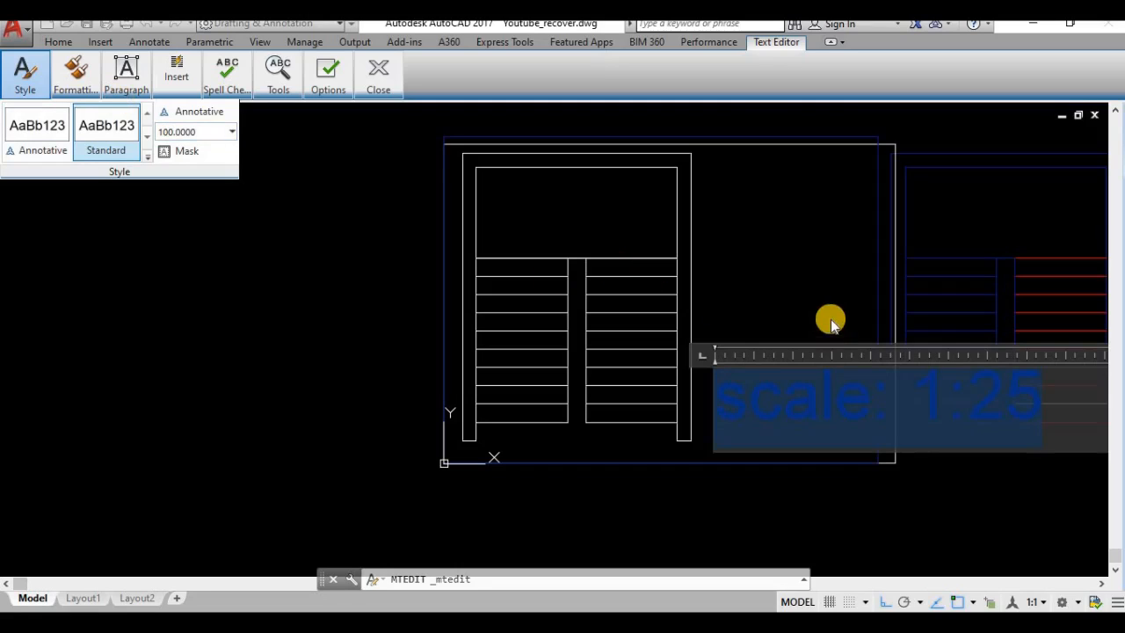
pyautogui.click(805, 292)
pyautogui.scroll(2, 727, 390)
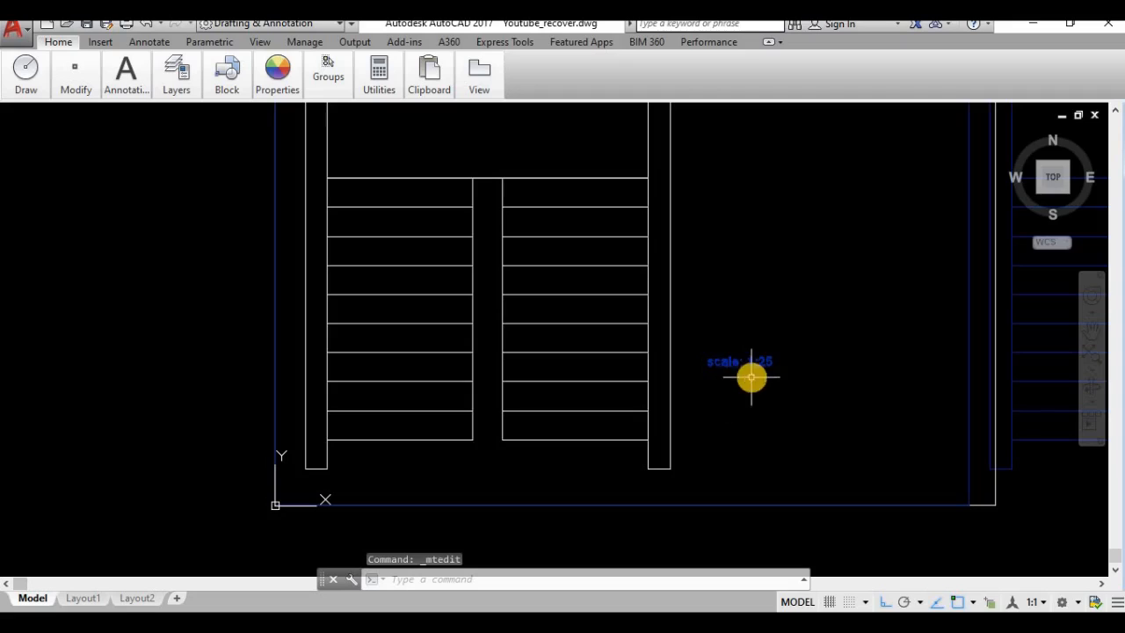
pyautogui.scroll(-3, 738, 387)
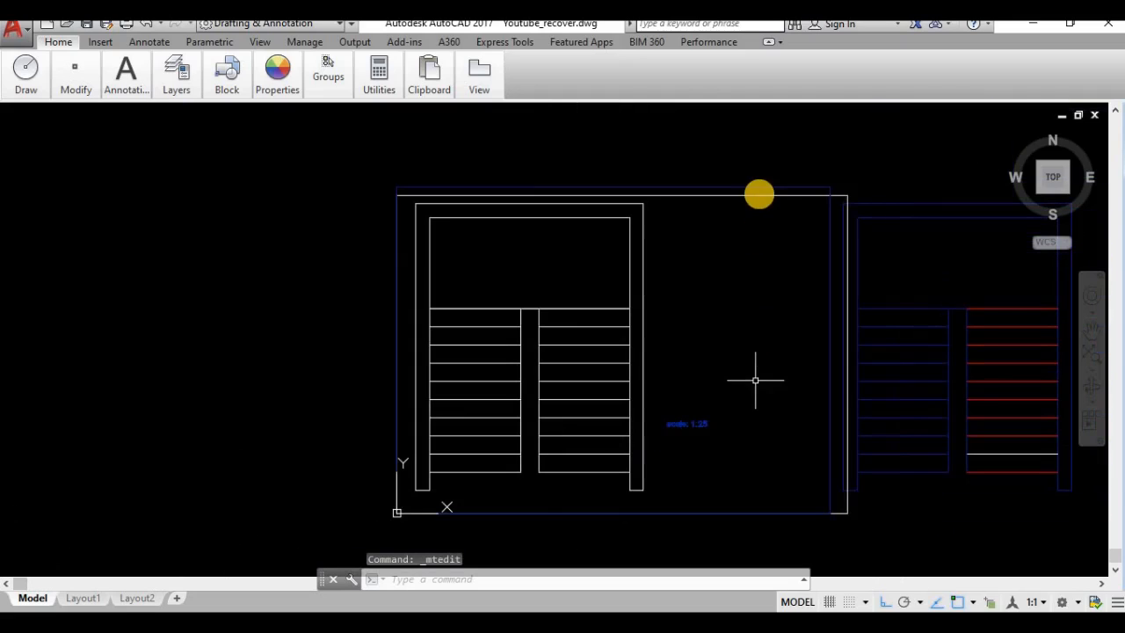
# Step: Erase the blue sheet rectangle that overlaps the white frame around the staircase plan
pyautogui.click(758, 187)
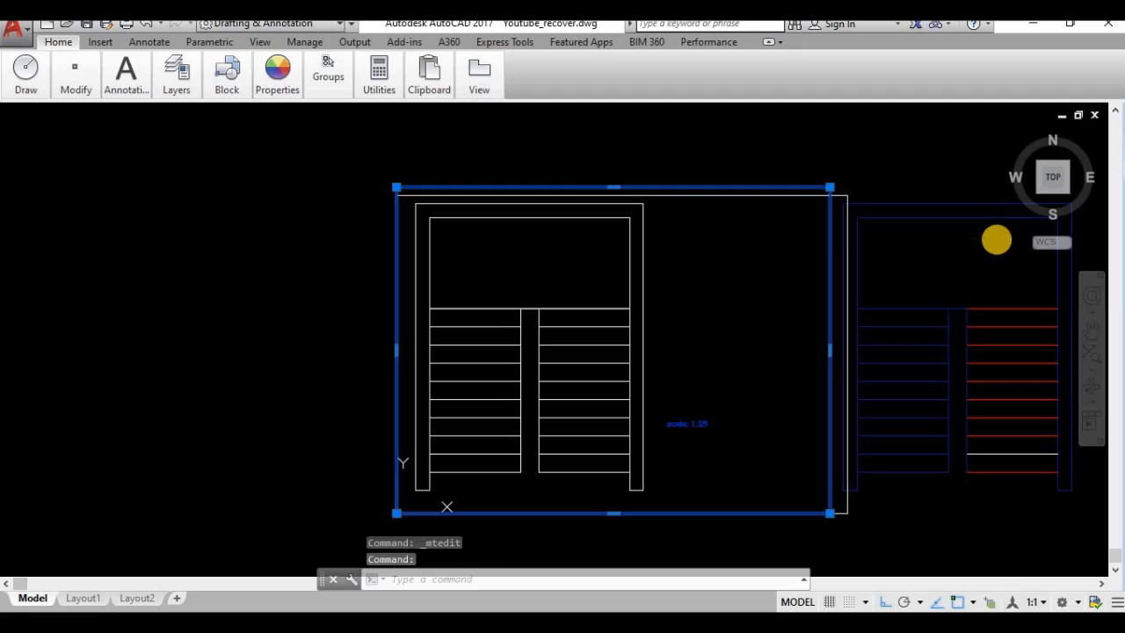
pyautogui.press('Delete')
# Step: Move the blue and red staircase plan horizontally away from the white sheet frame, excluding the frame from the selection
pyautogui.scroll(-2, 826, 251)
pyautogui.moveTo(821, 266); pyautogui.dragTo(623, 246, button='middle')
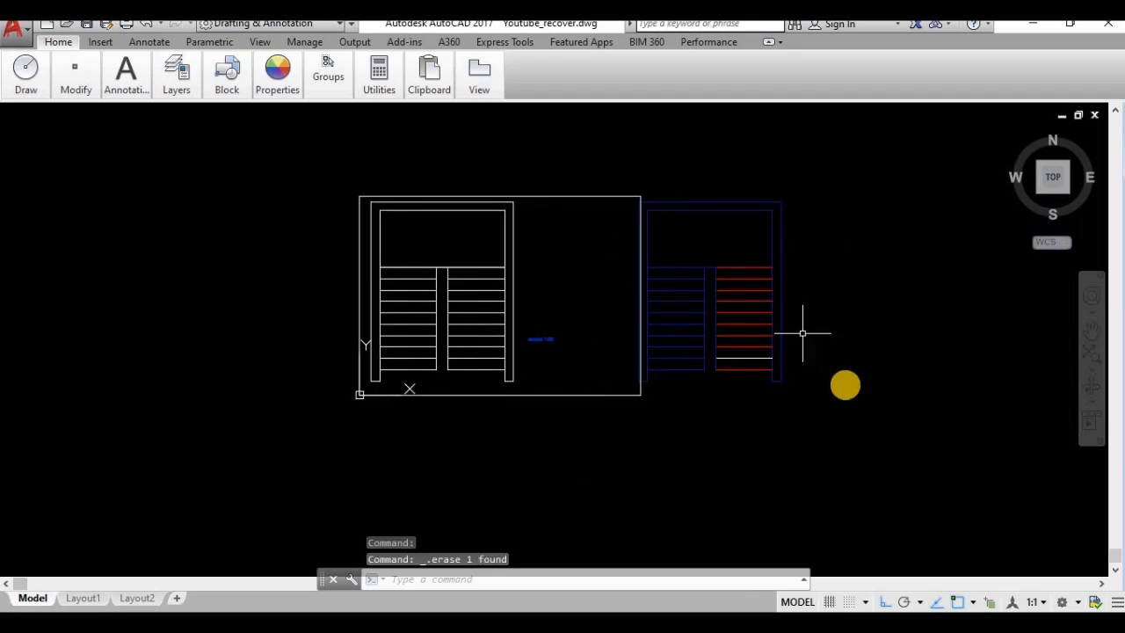
pyautogui.click(838, 403)
pyautogui.click(530, 156)
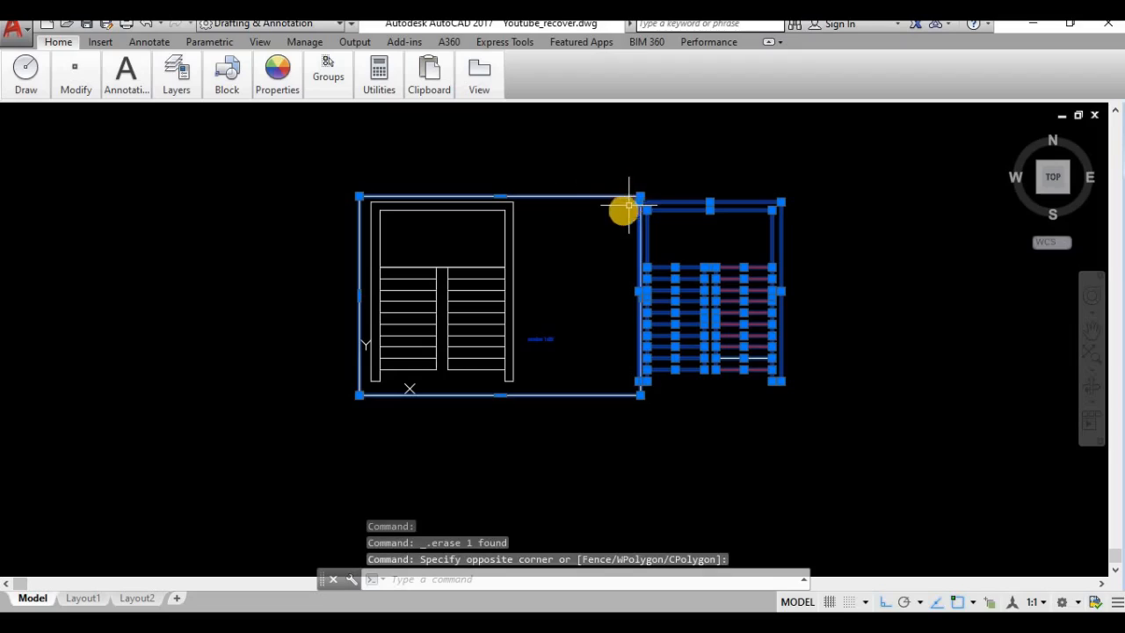
pyautogui.keyDown('shift'); pyautogui.click(565, 199); pyautogui.keyUp('shift')
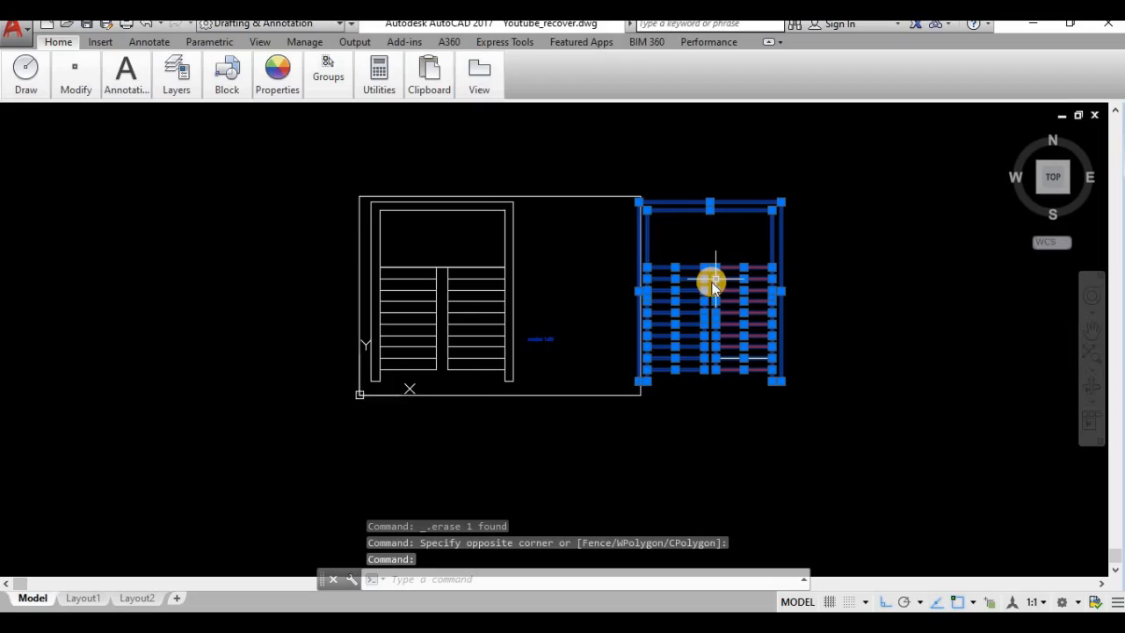
pyautogui.moveTo(712, 281)
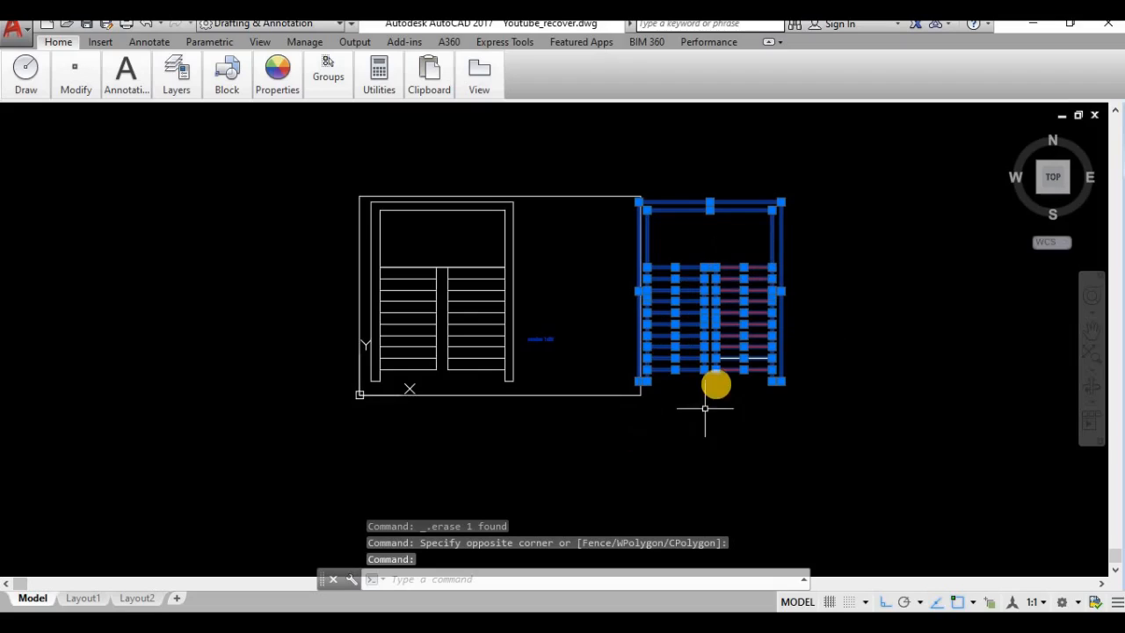
pyautogui.press('Escape')
pyautogui.write('m')
pyautogui.press('Return')
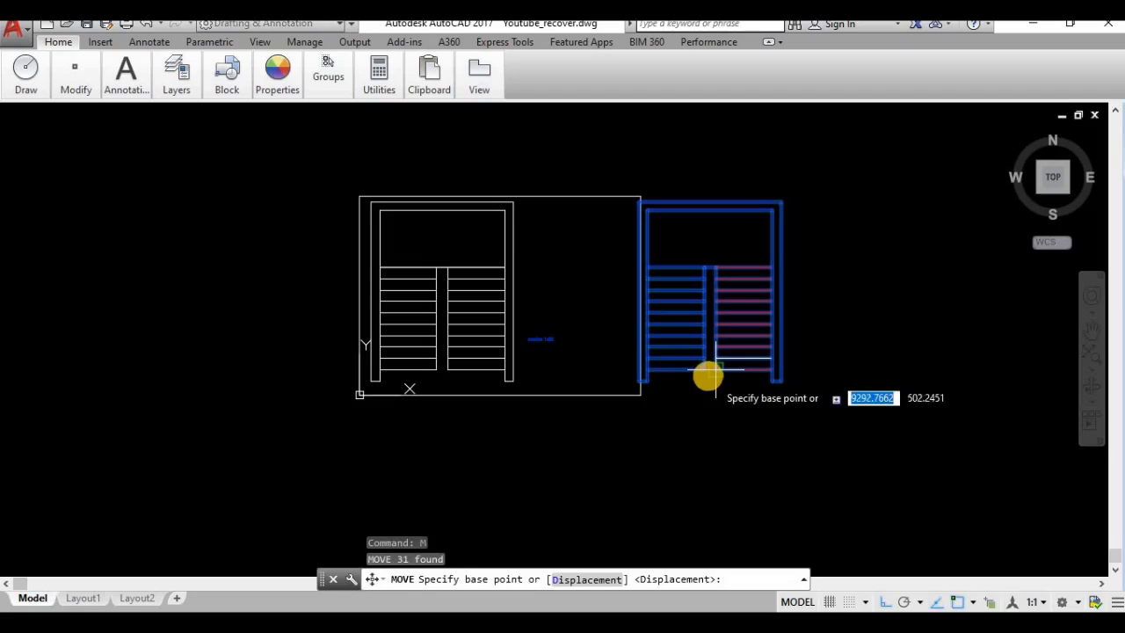
pyautogui.click(713, 373)
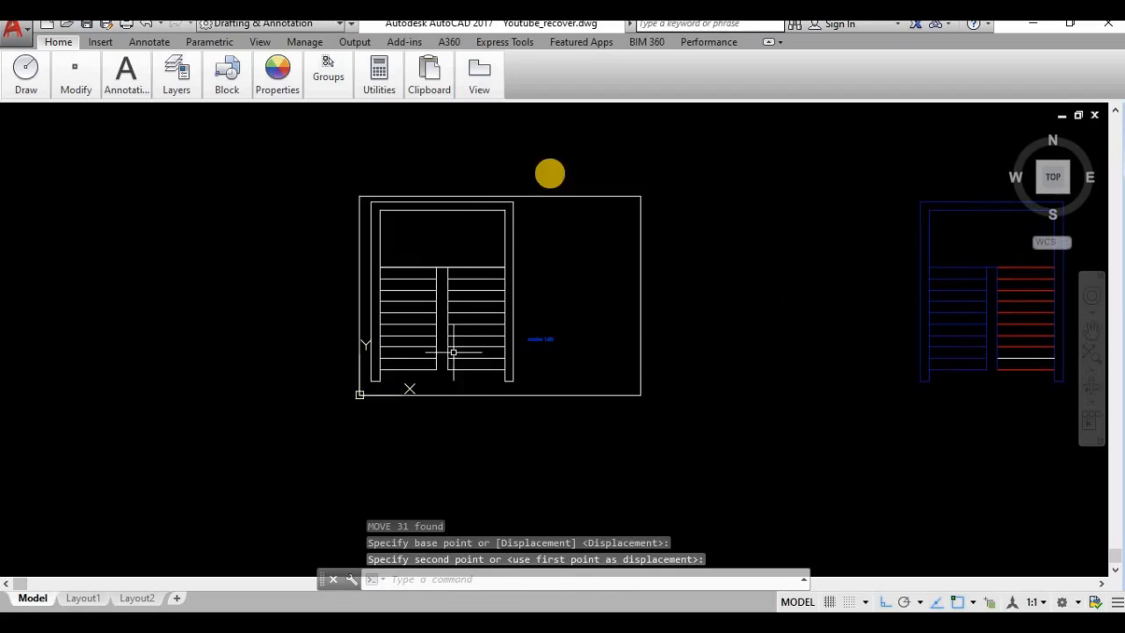
# Step: Switch from model space to the Layout1 paper layout and bring up its page setups
pyautogui.scroll(2, 428, 218)
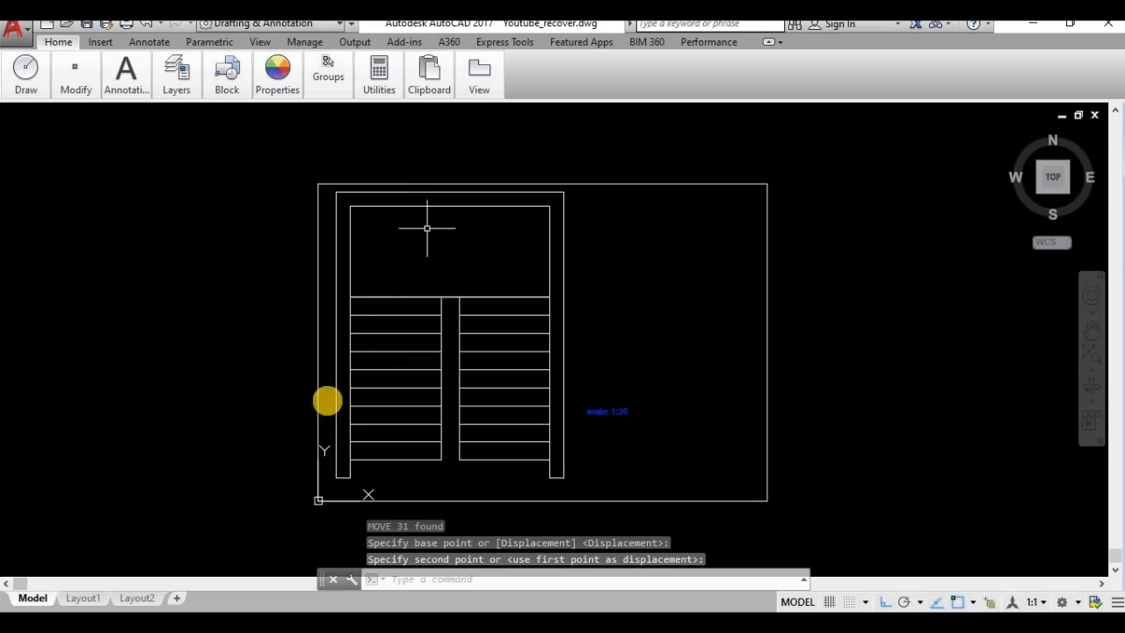
pyautogui.moveTo(73, 601)
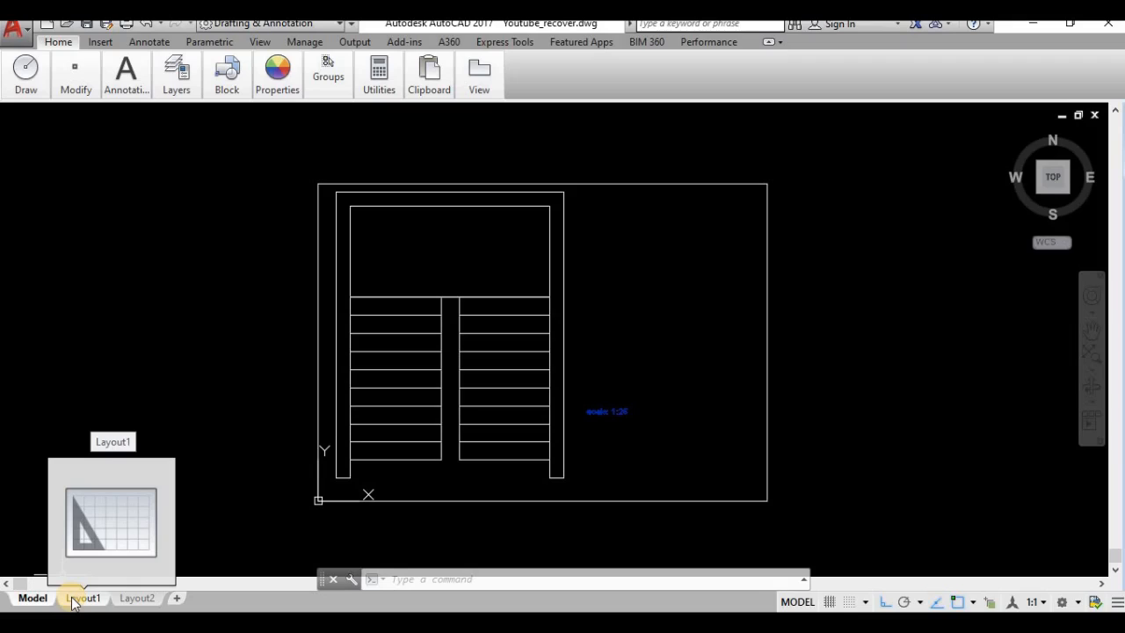
pyautogui.click(73, 599)
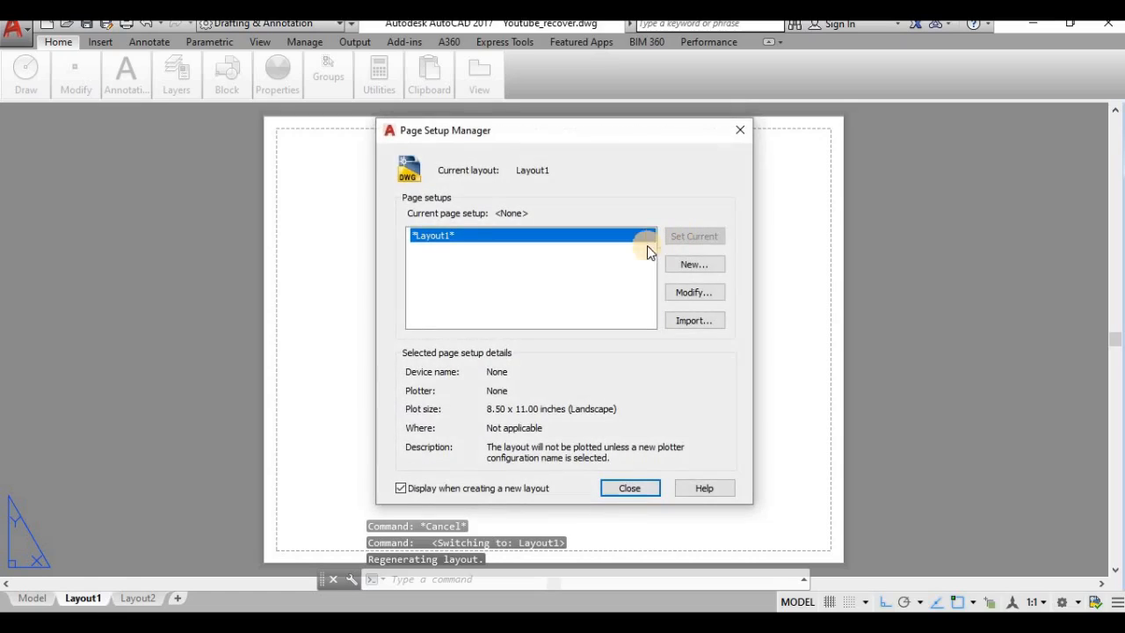
# Step: Modify the Layout1 page setup to plot with AutoCAD PDF (General Documentation).pc3
pyautogui.click(694, 293)
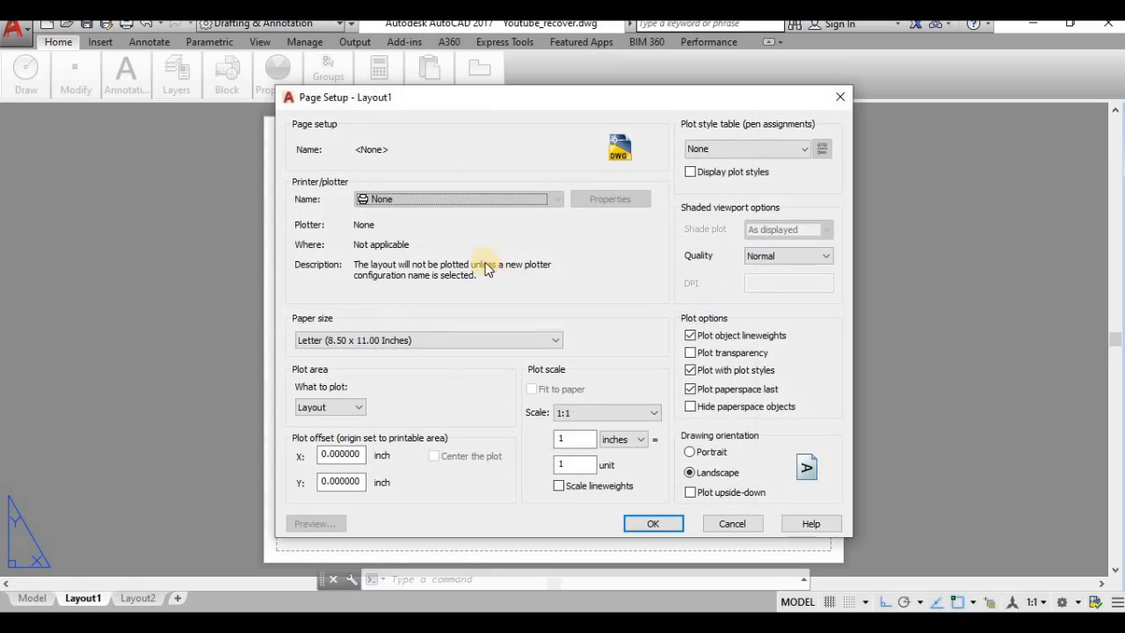
pyautogui.click(478, 199)
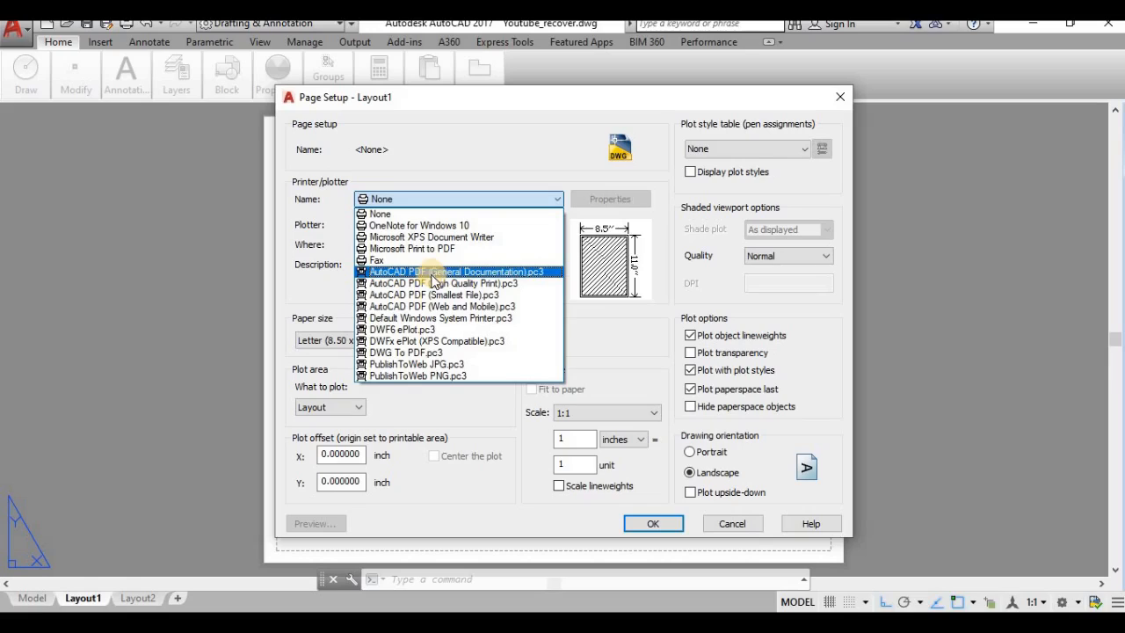
pyautogui.click(424, 353)
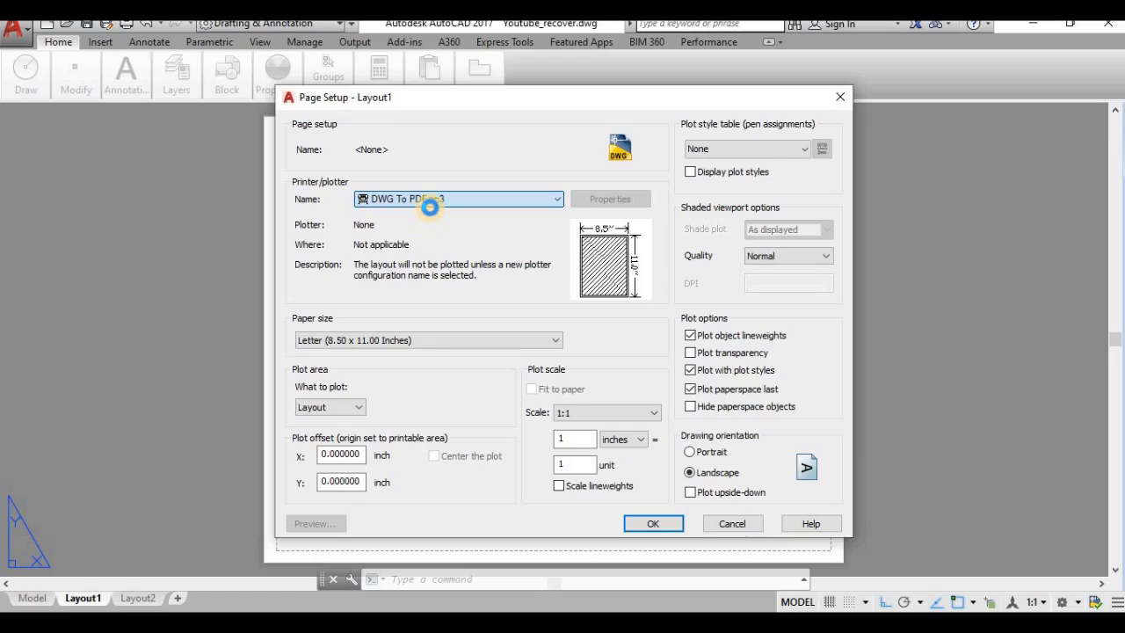
pyautogui.click(450, 339)
pyautogui.click(450, 336)
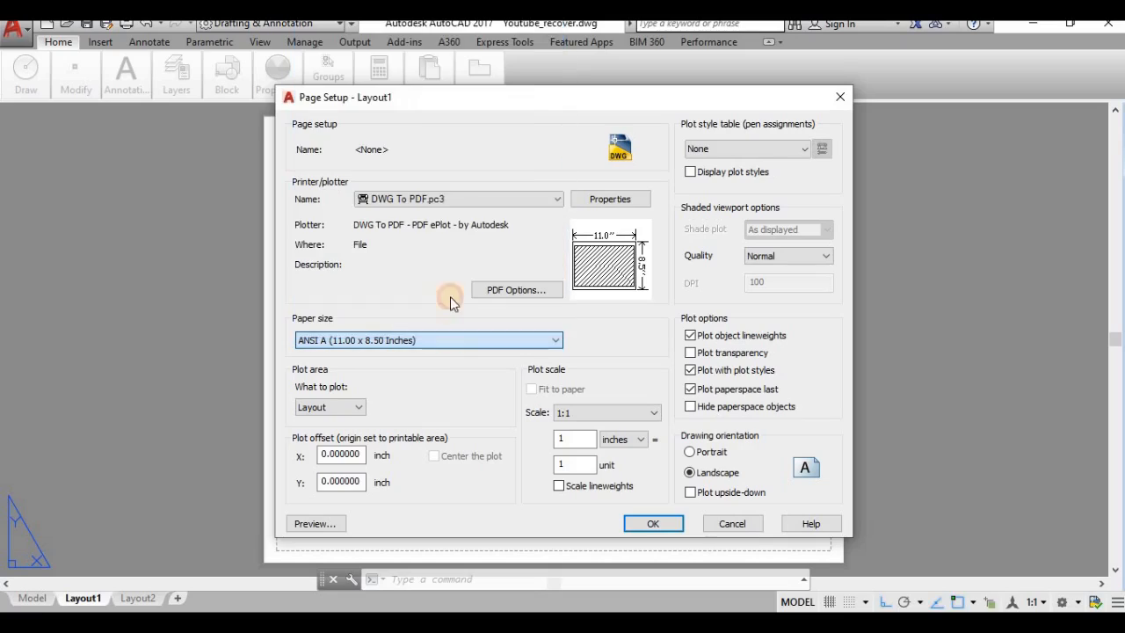
pyautogui.click(441, 197)
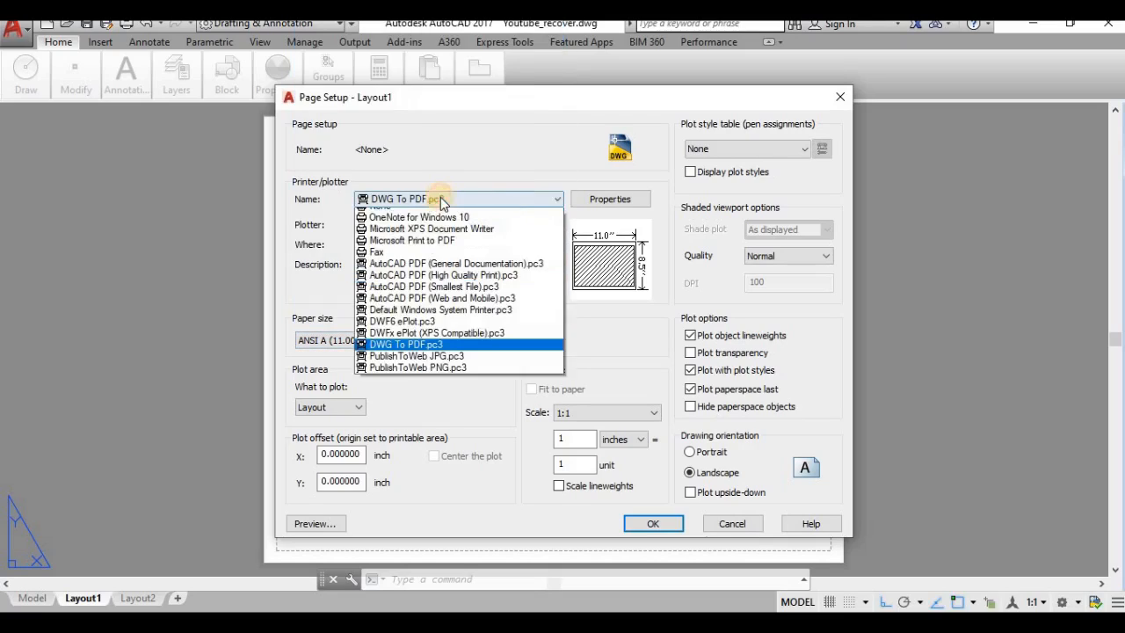
pyautogui.click(428, 274)
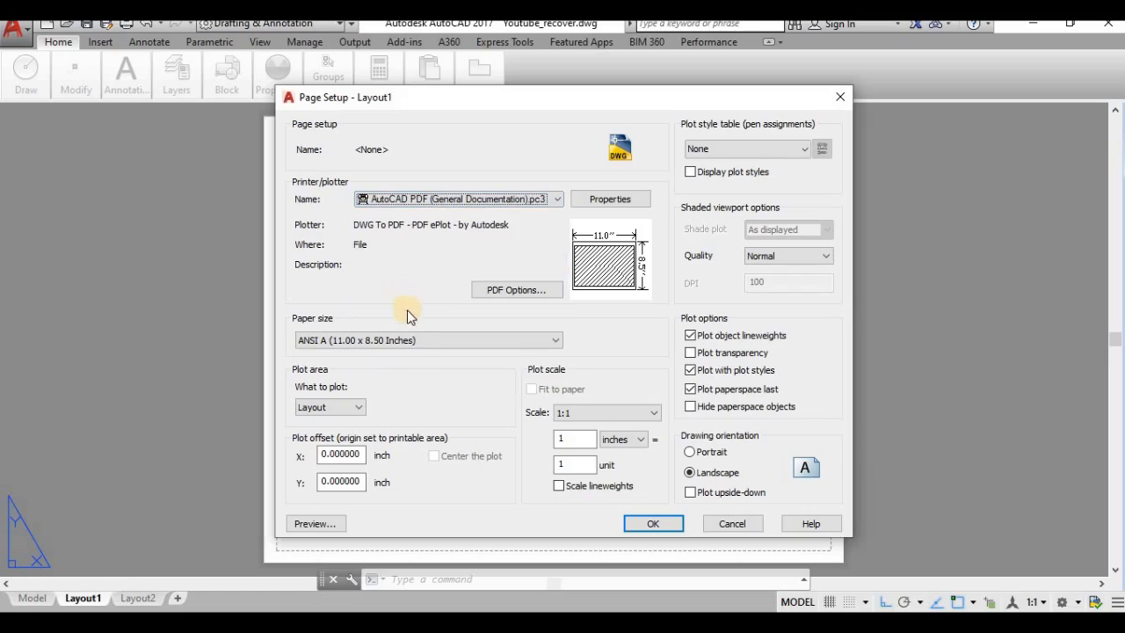
# Step: Set the page setup's paper size to ISO A4 (297.00 x 210.00 MM)
pyautogui.click(408, 343)
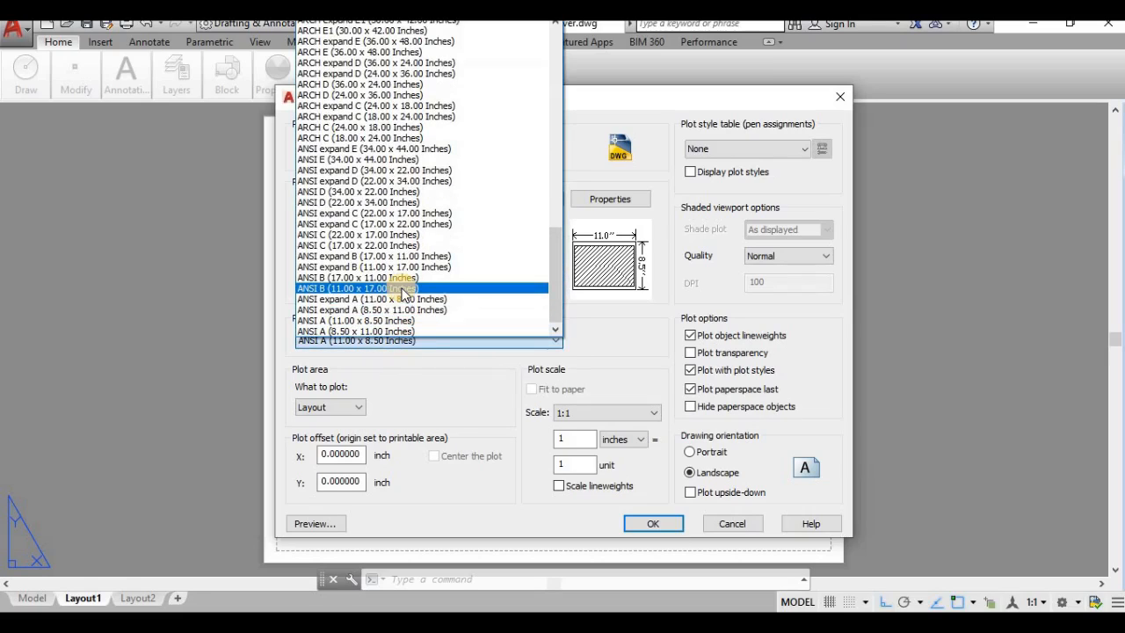
pyautogui.scroll(6, 349, 278)
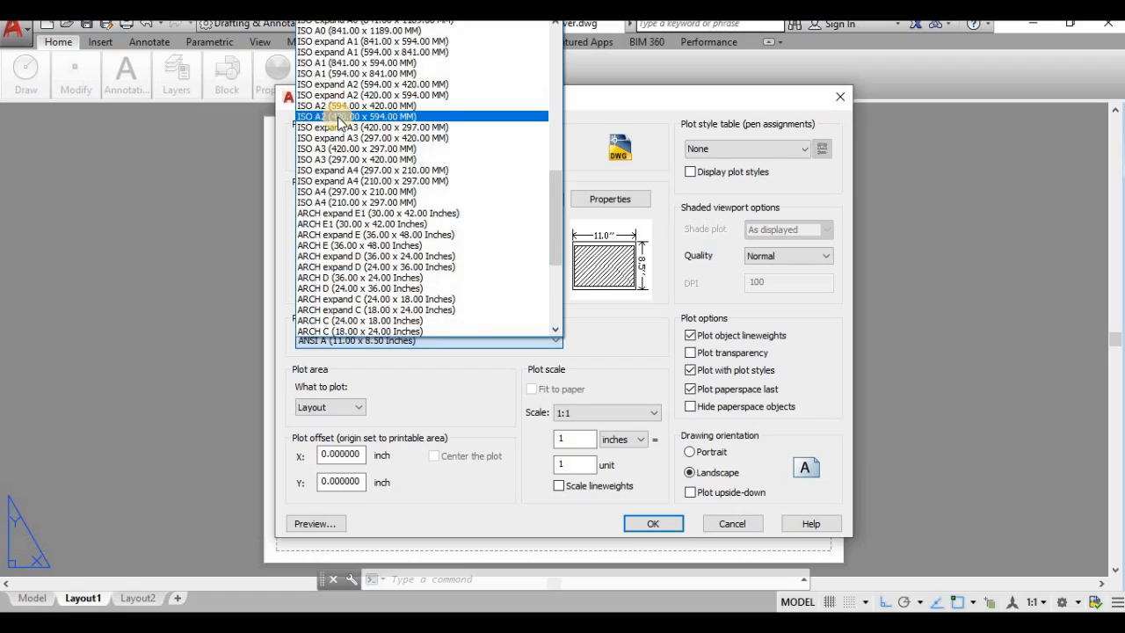
pyautogui.scroll(1, 338, 115)
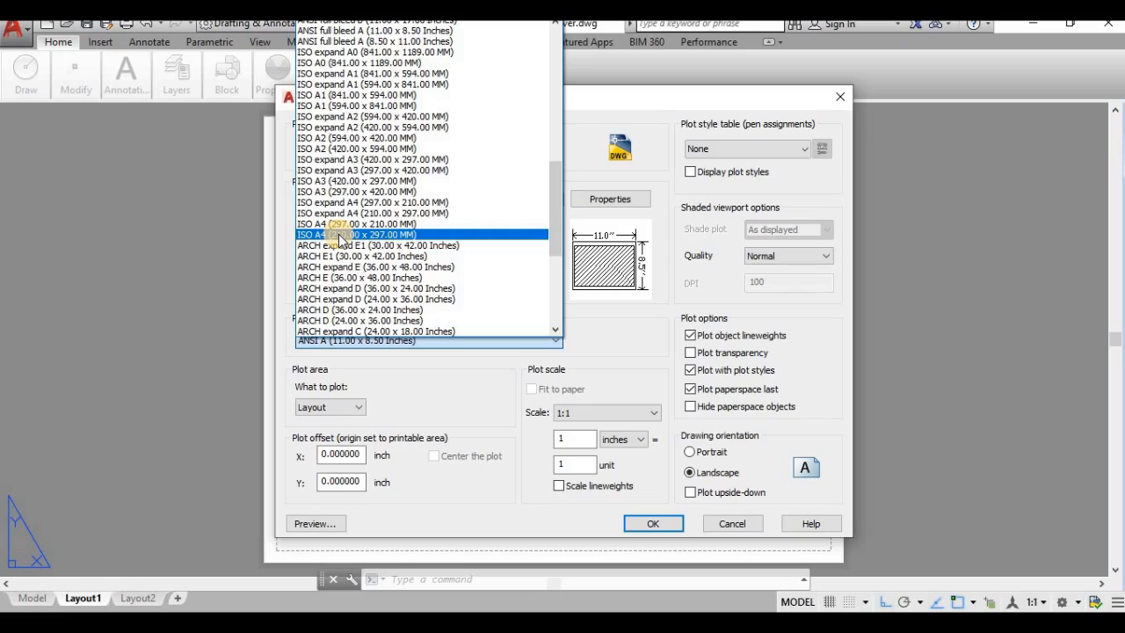
pyautogui.click(339, 236)
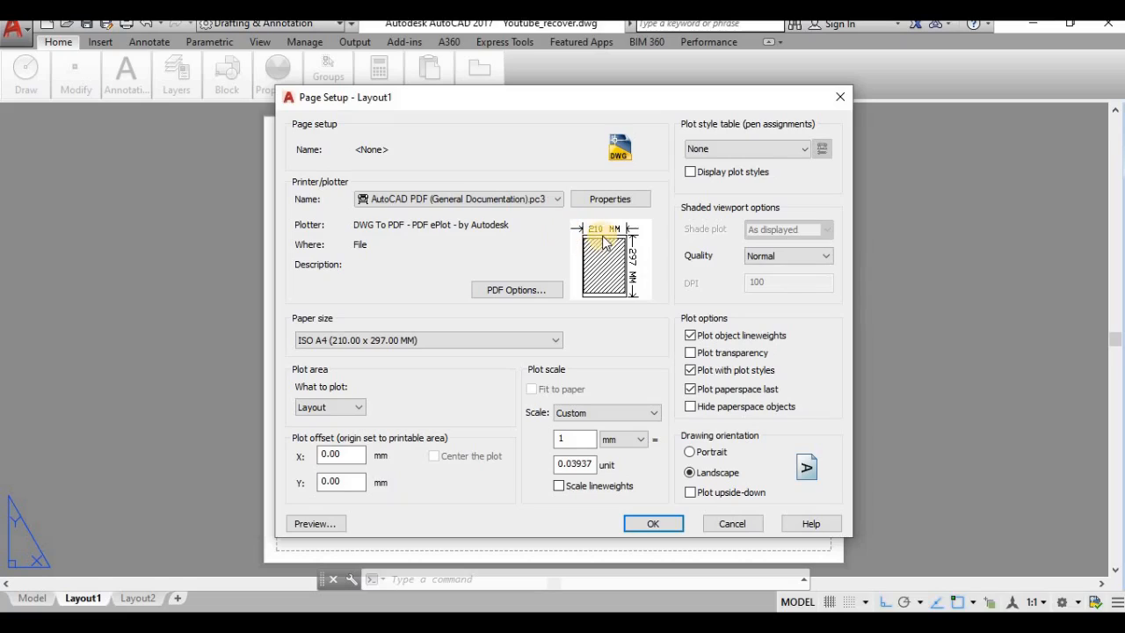
pyautogui.click(472, 340)
pyautogui.scroll(2, 444, 255)
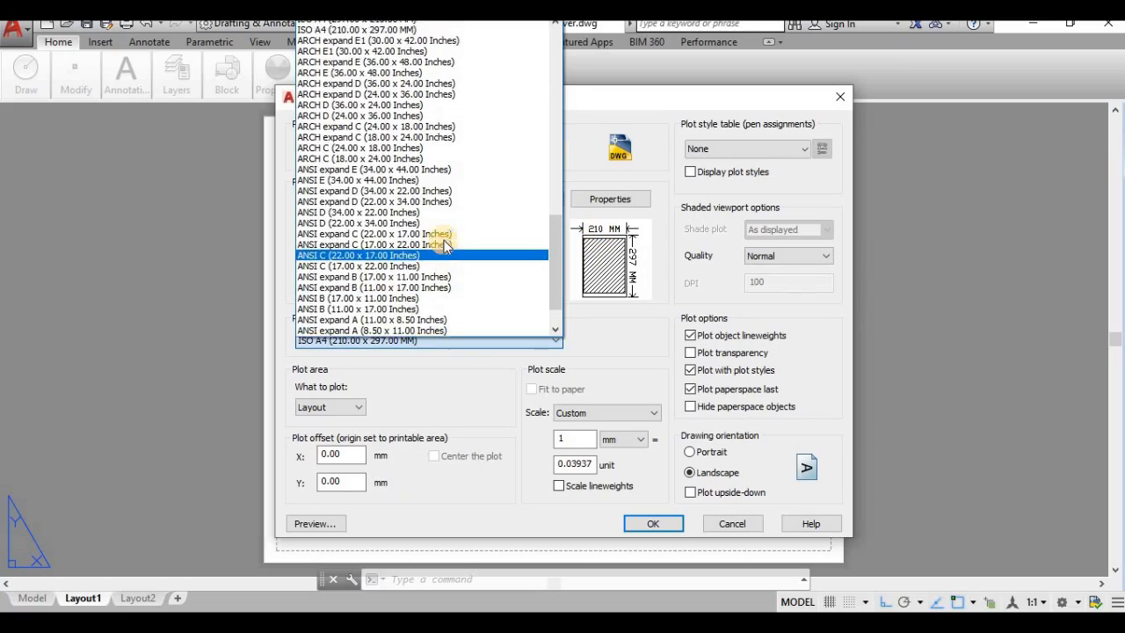
pyautogui.click(408, 74)
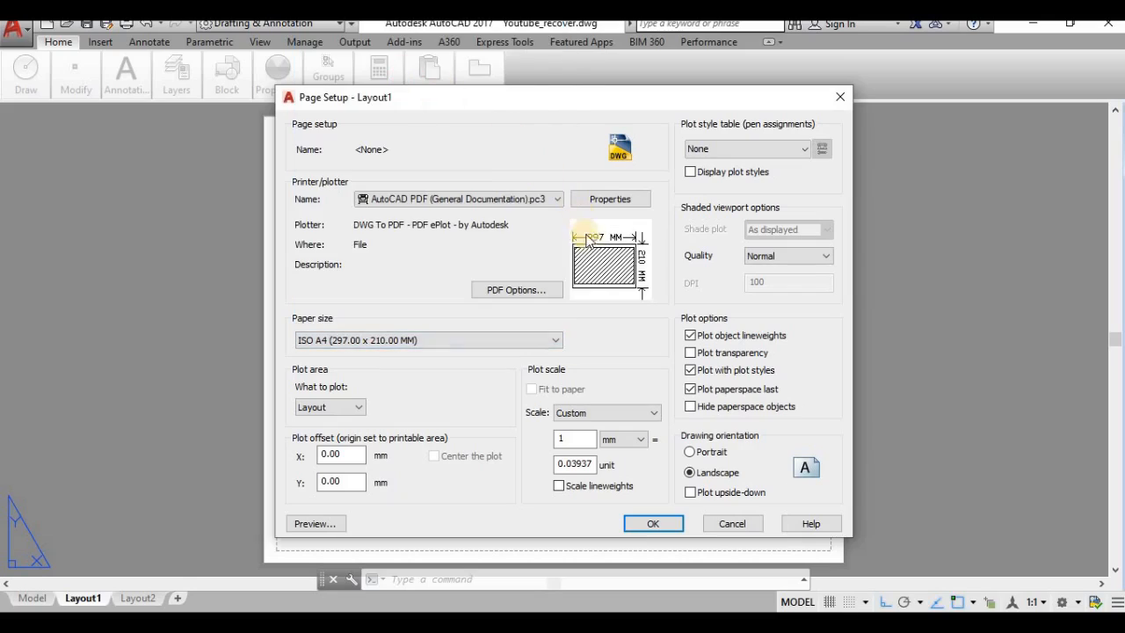
# Step: Define the plot area as a window around the sheet's dashed printable boundary and center the plot
pyautogui.click(329, 409)
pyautogui.click(321, 444)
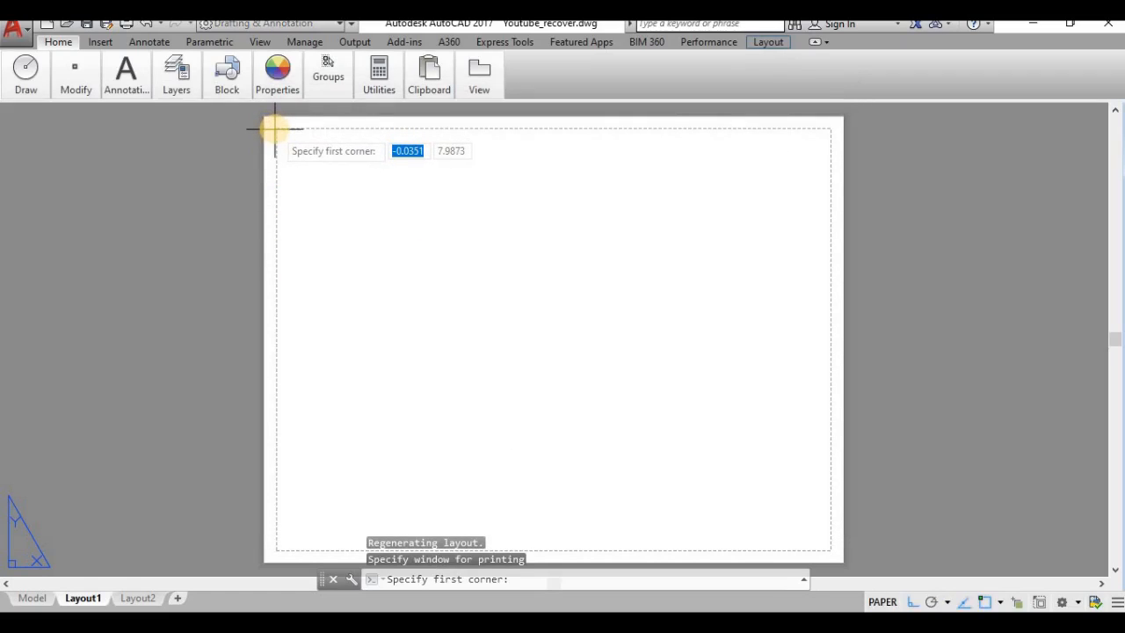
pyautogui.click(274, 128)
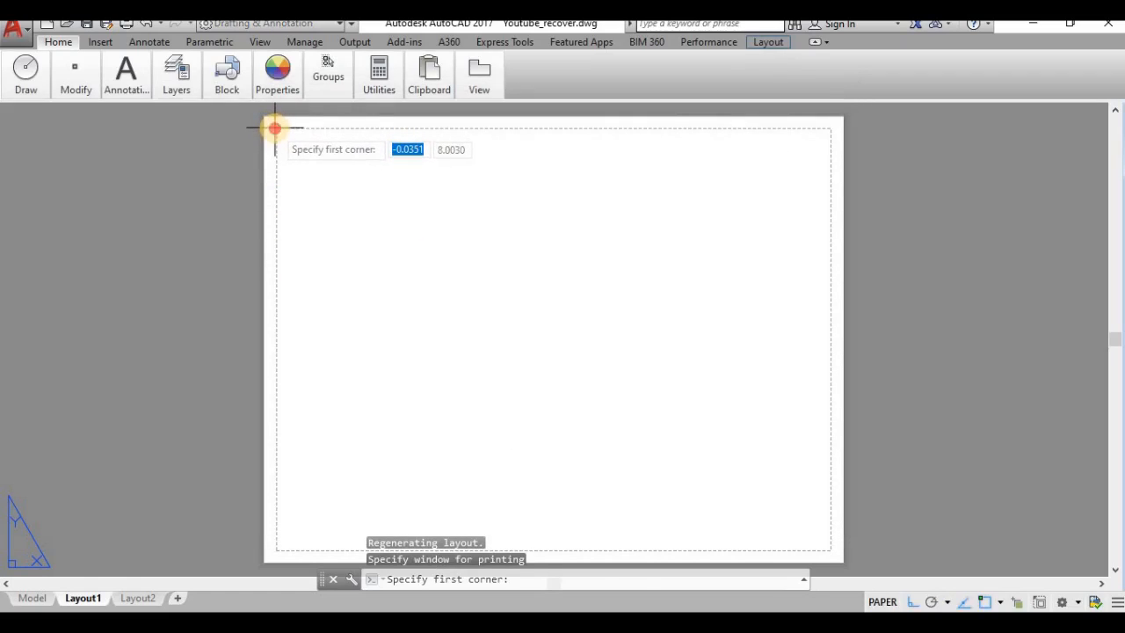
pyautogui.click(832, 550)
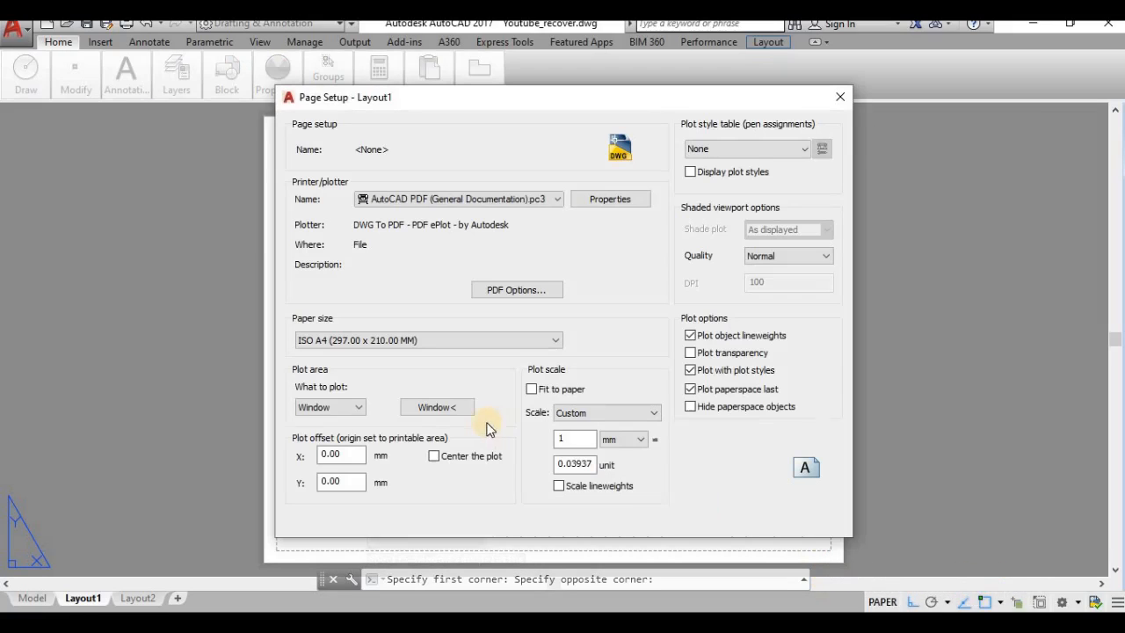
pyautogui.click(434, 456)
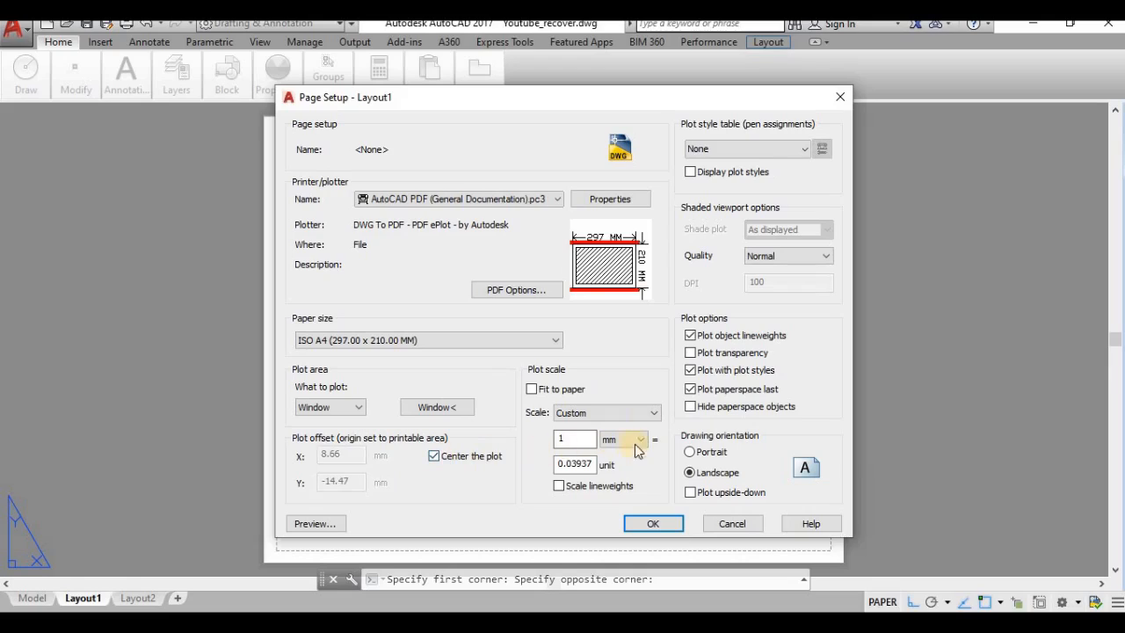
# Step: Assign the monochrome.ctb plot style table, accept the page setup and close the Page Setup Manager
pyautogui.click(726, 151)
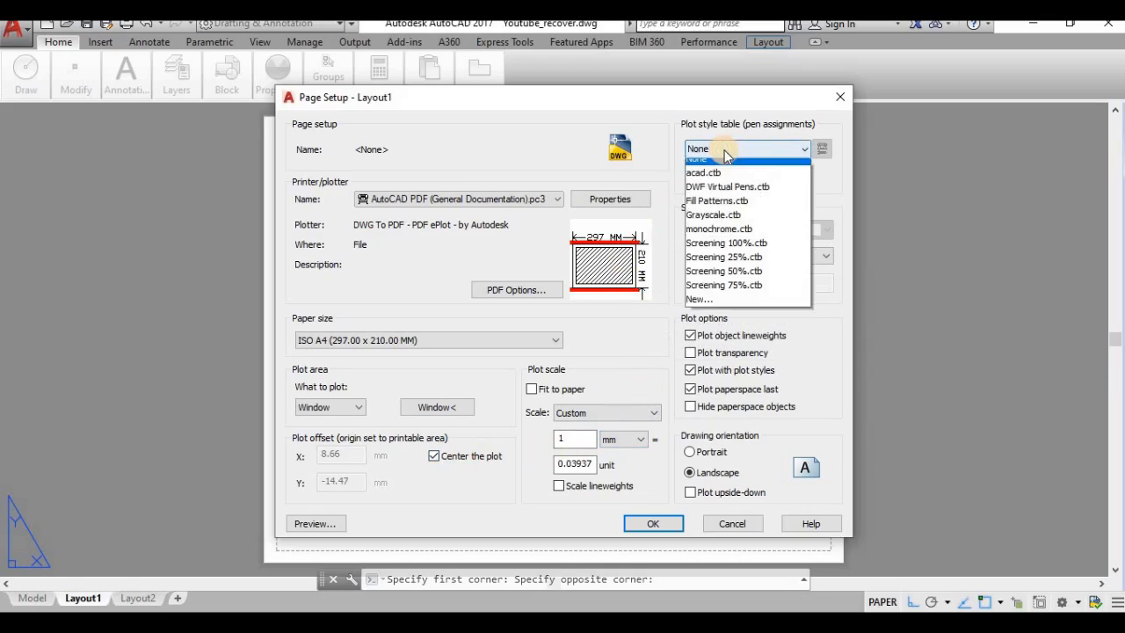
pyautogui.click(728, 235)
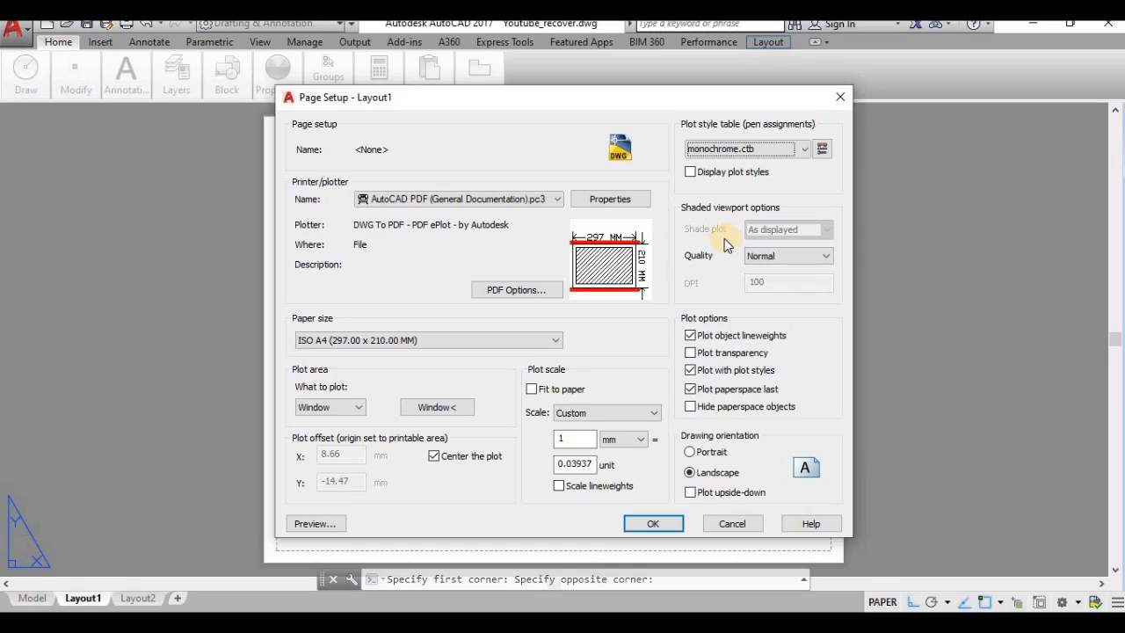
pyautogui.click(654, 524)
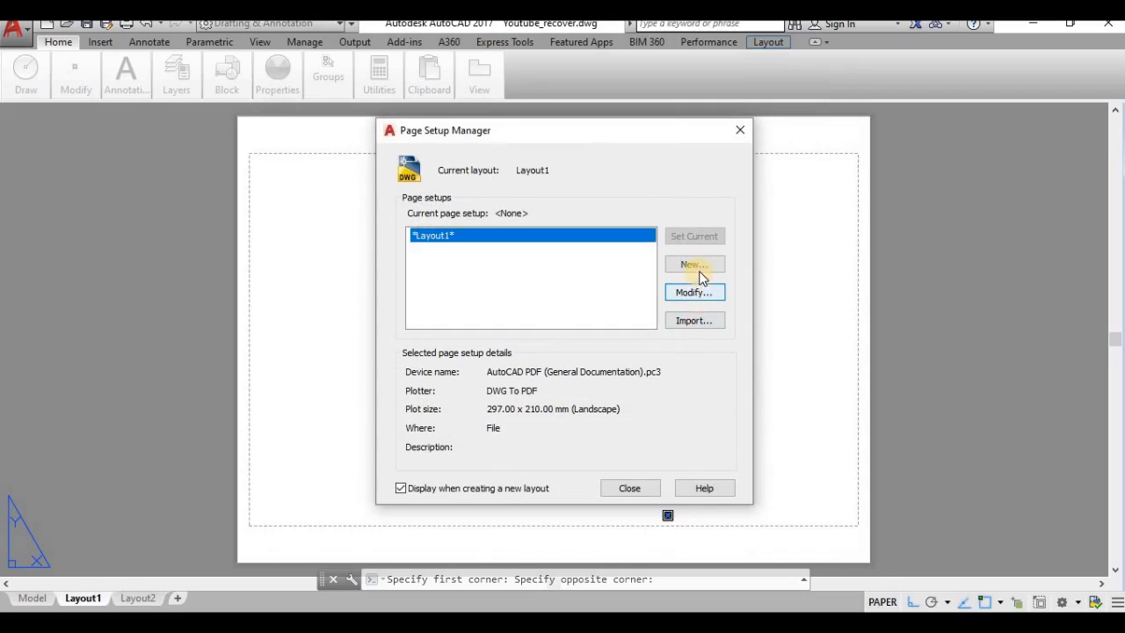
pyautogui.click(629, 489)
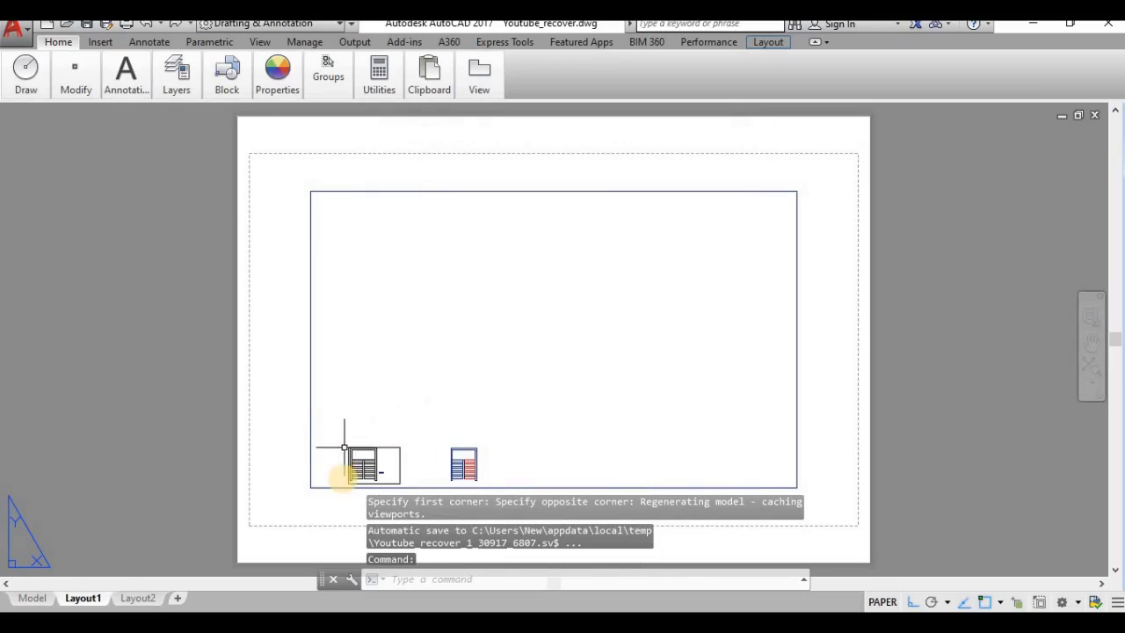
# Step: Stretch the default viewport horizontally to the left and right edges of the printable area
pyautogui.click(332, 488)
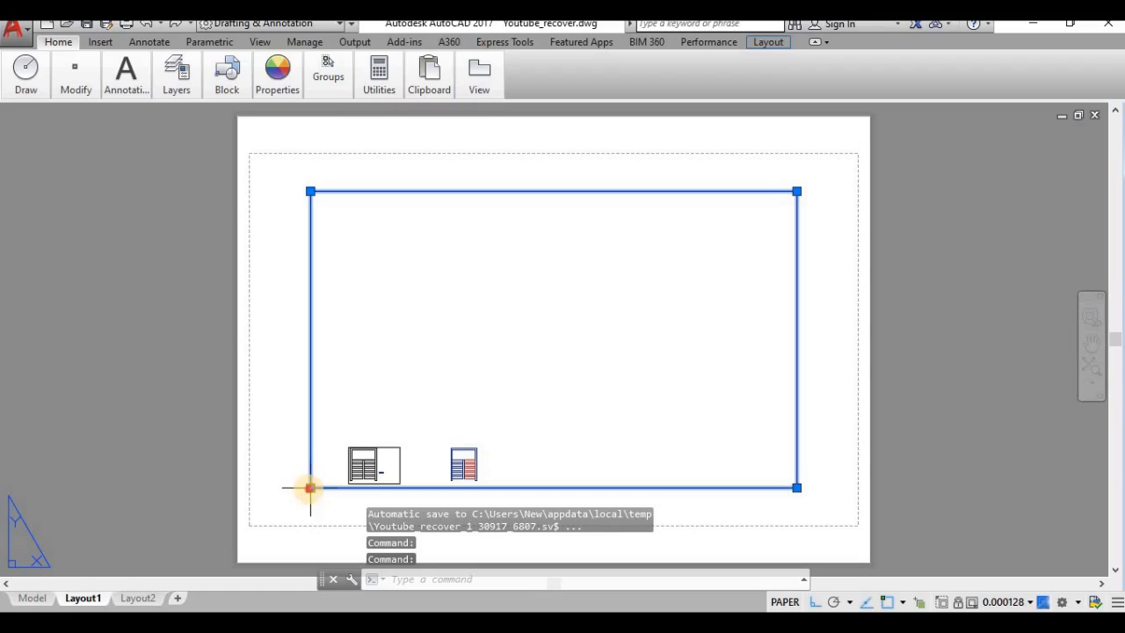
pyautogui.click(309, 487)
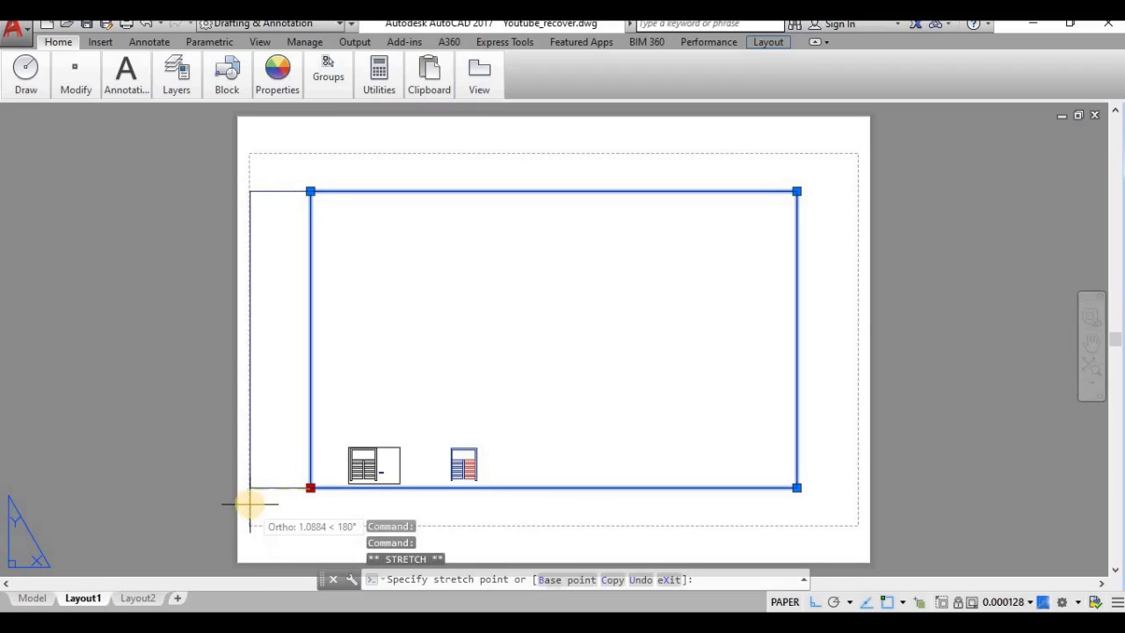
pyautogui.click(252, 509)
pyautogui.click(796, 488)
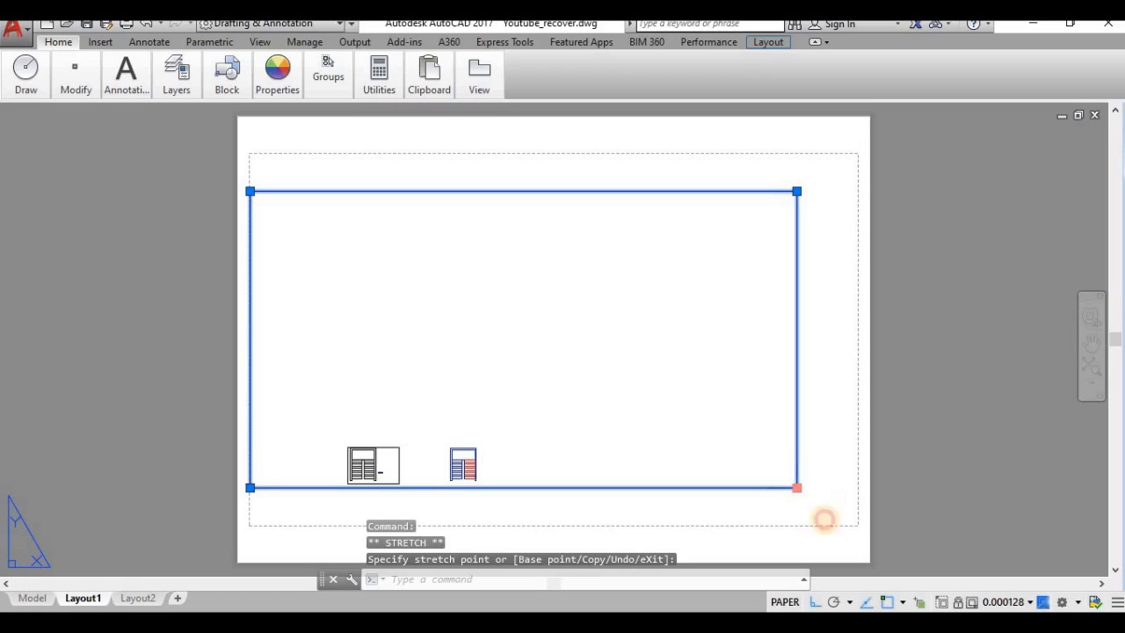
pyautogui.click(856, 523)
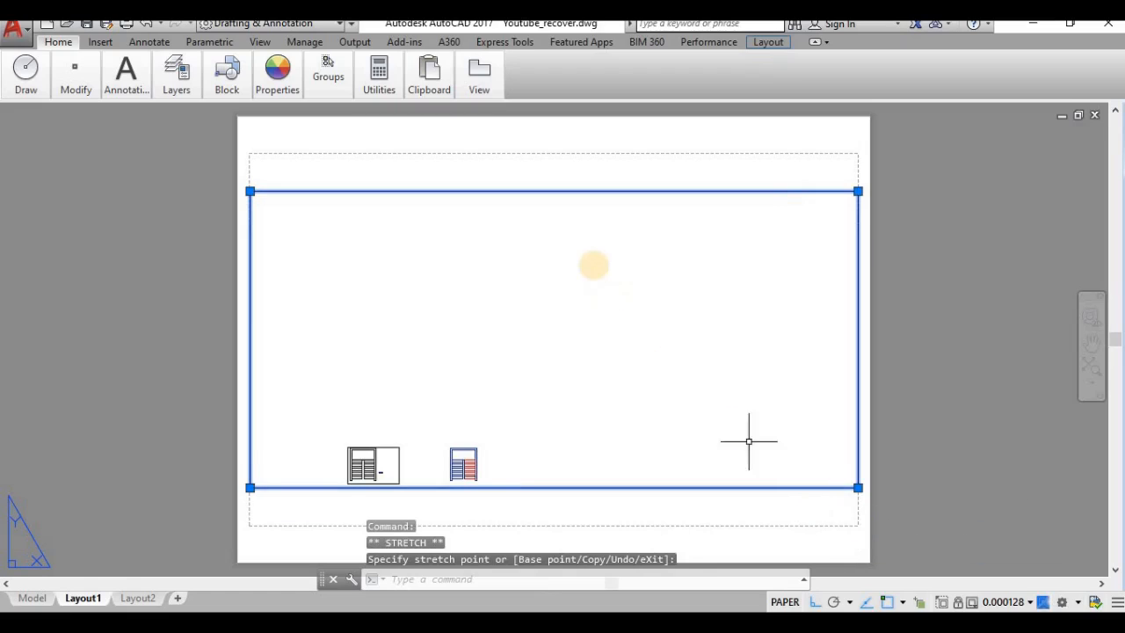
# Step: Erase the default viewport from the sheet and start the VIEWPORTS command
pyautogui.press('Delete')
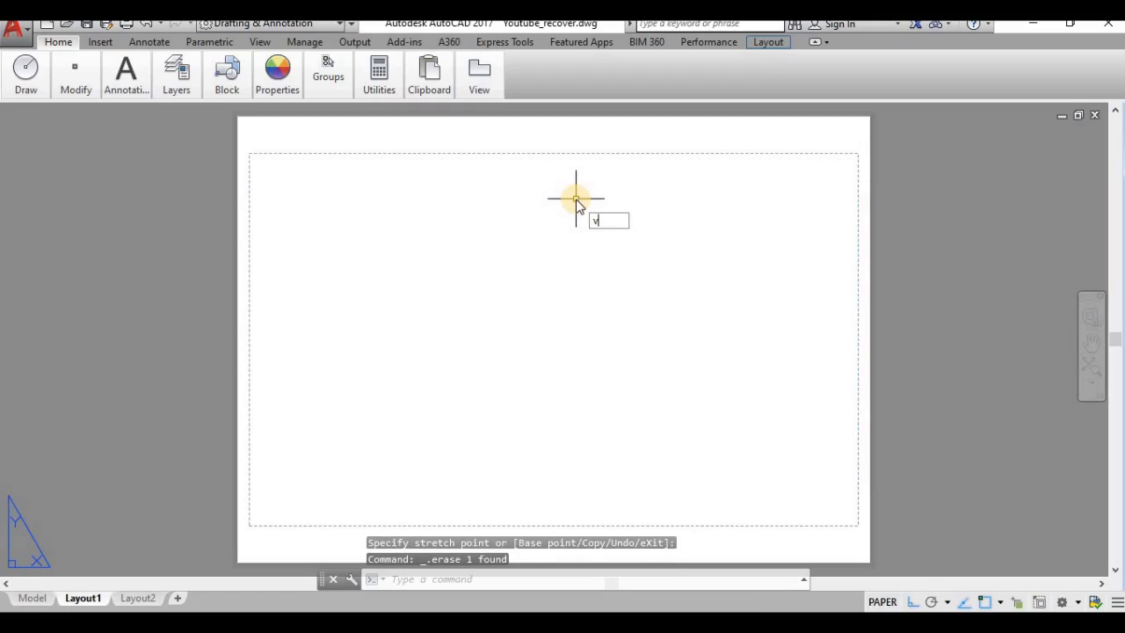
pyautogui.write('iew')
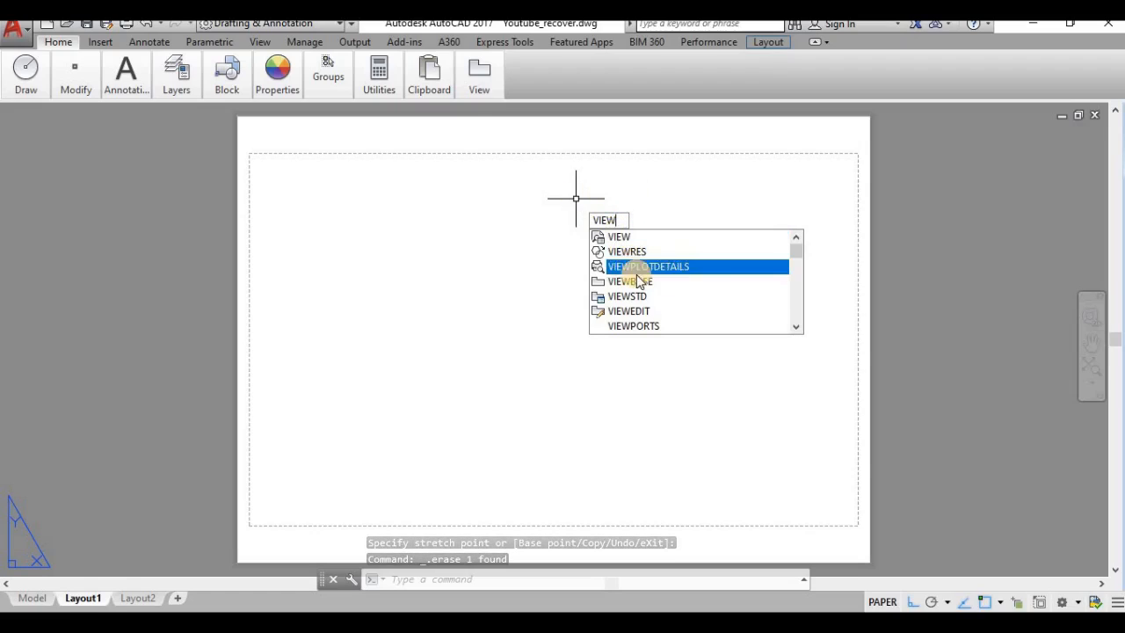
pyautogui.click(639, 326)
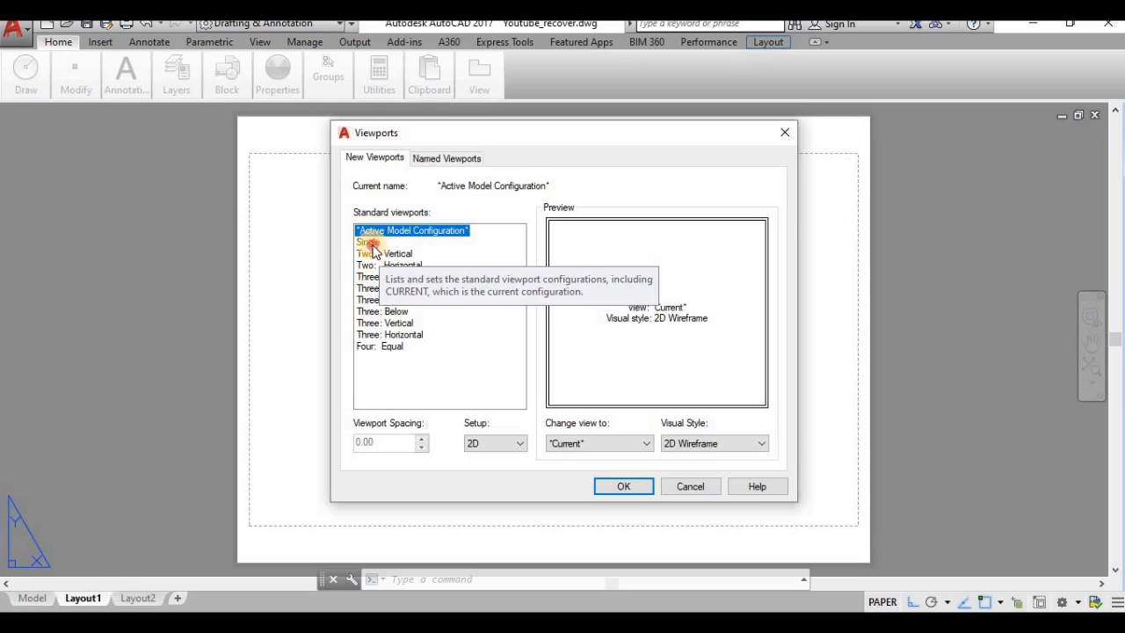
# Step: Compare the previews of the standard viewport arrangements, from Single through Four: Equal
pyautogui.click(368, 243)
pyautogui.click(369, 254)
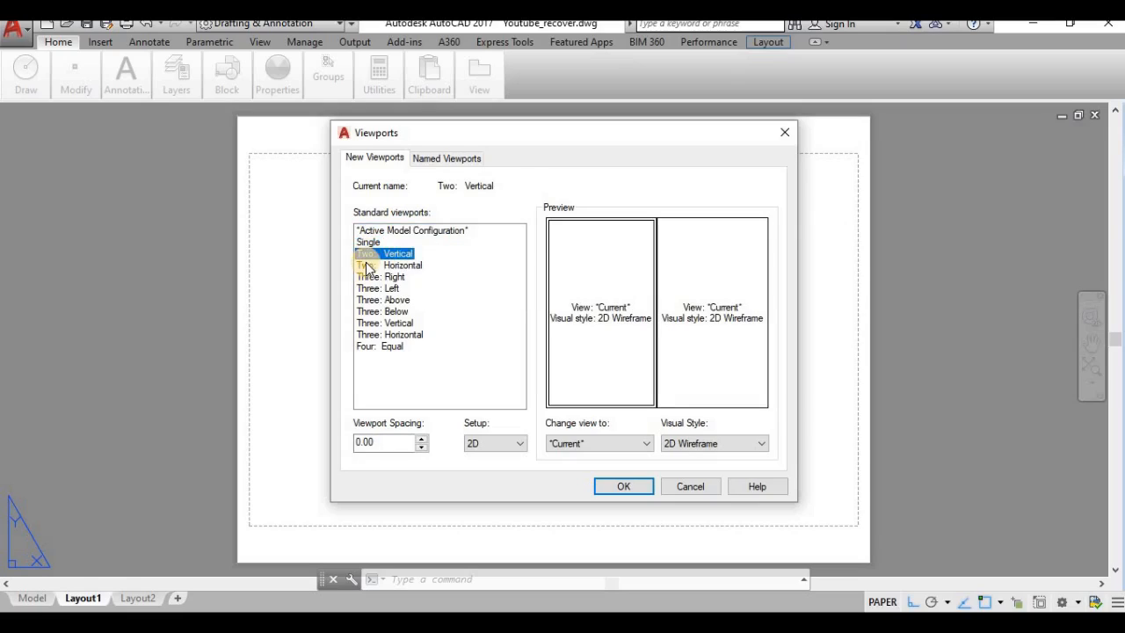
pyautogui.click(367, 265)
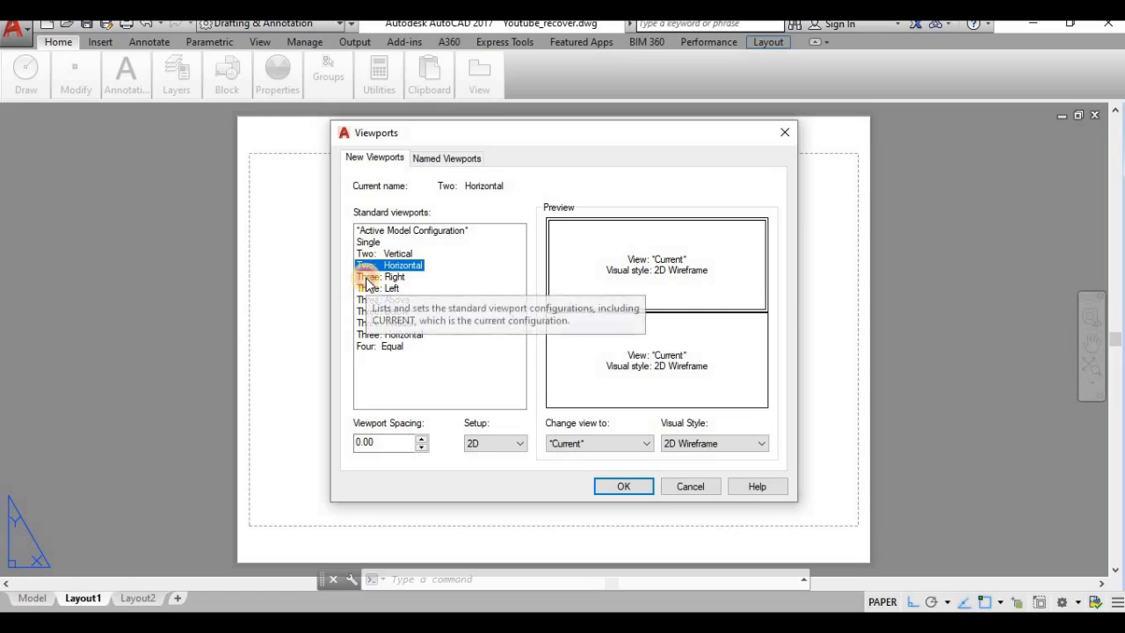
pyautogui.click(368, 277)
pyautogui.click(369, 288)
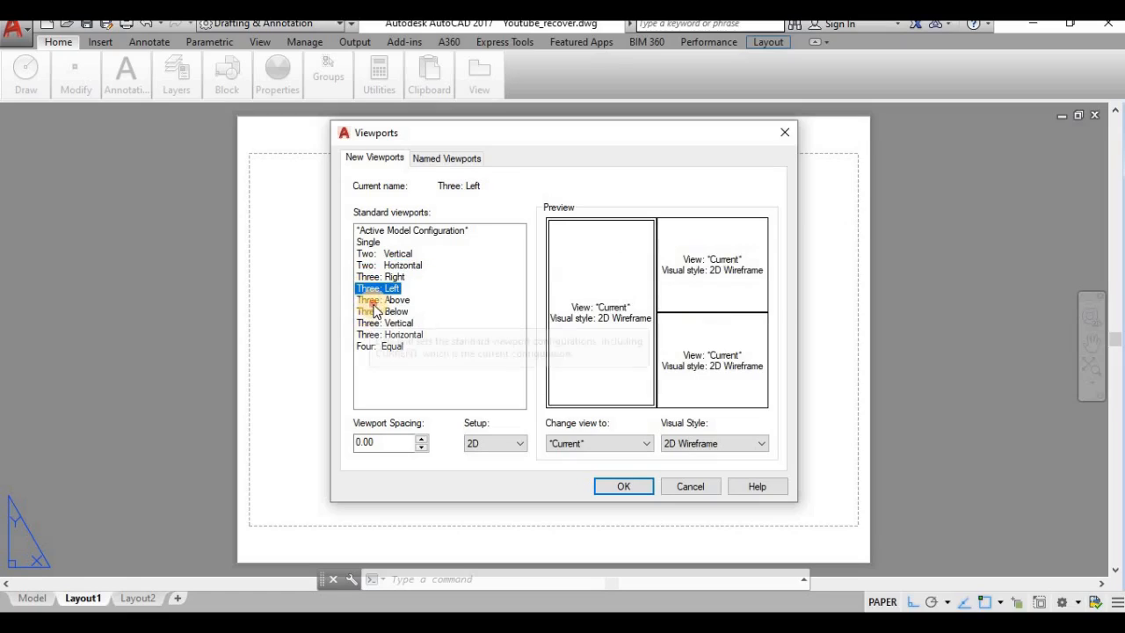
pyautogui.click(368, 300)
pyautogui.click(368, 323)
pyautogui.click(370, 335)
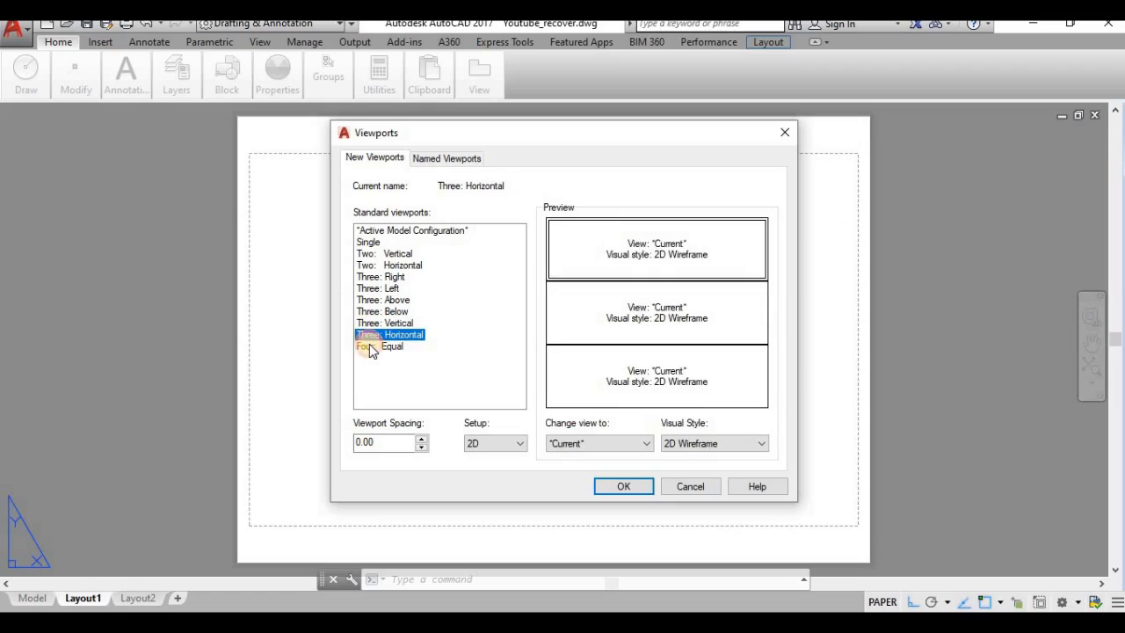
pyautogui.click(370, 347)
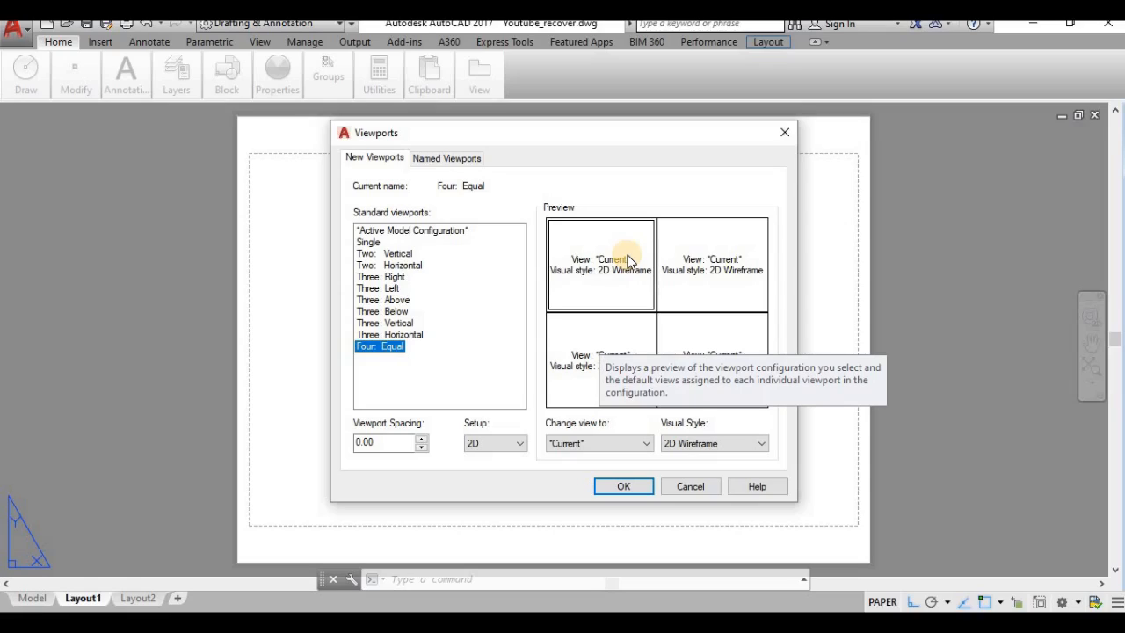
# Step: Create a Single viewport spanning the printable area of Layout1 from its upper-left to its lower-right corner
pyautogui.click(369, 243)
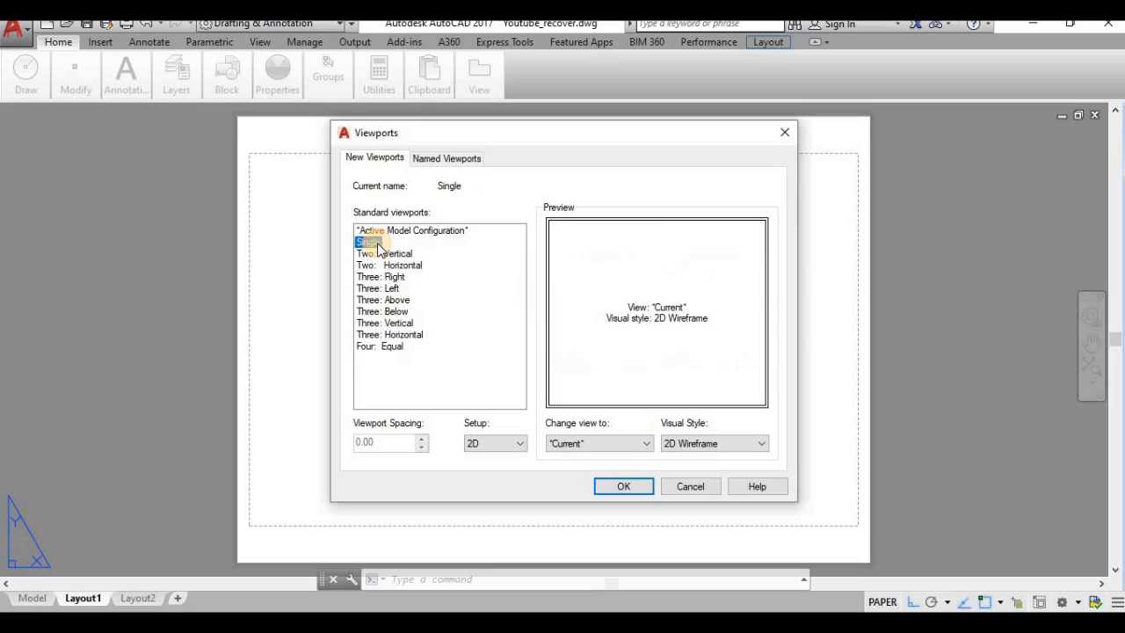
pyautogui.click(621, 486)
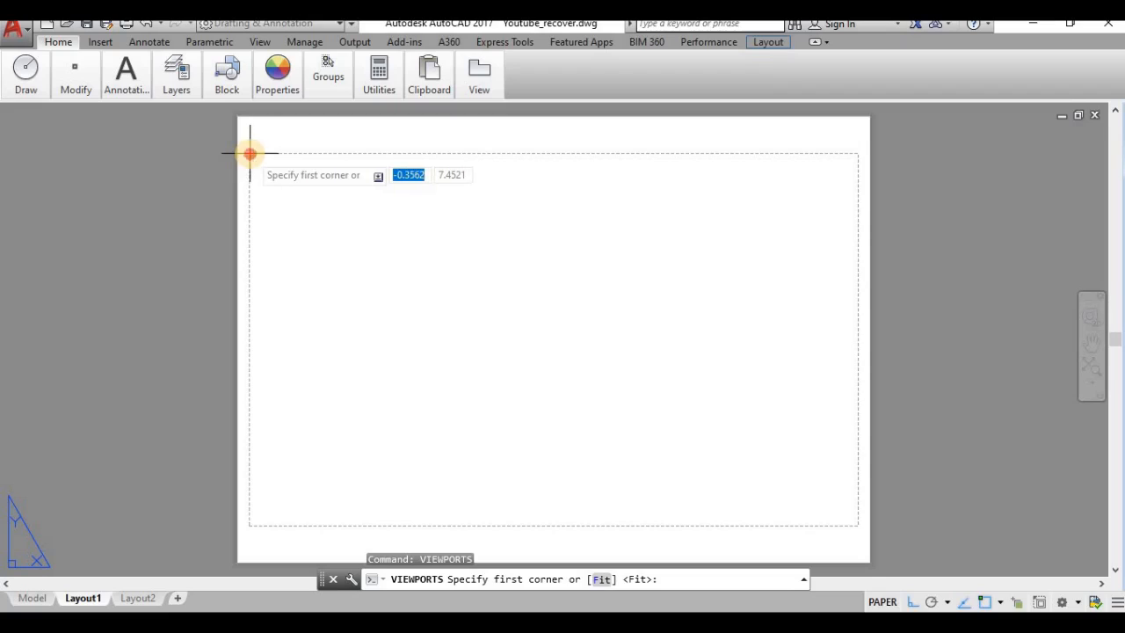
pyautogui.click(250, 154)
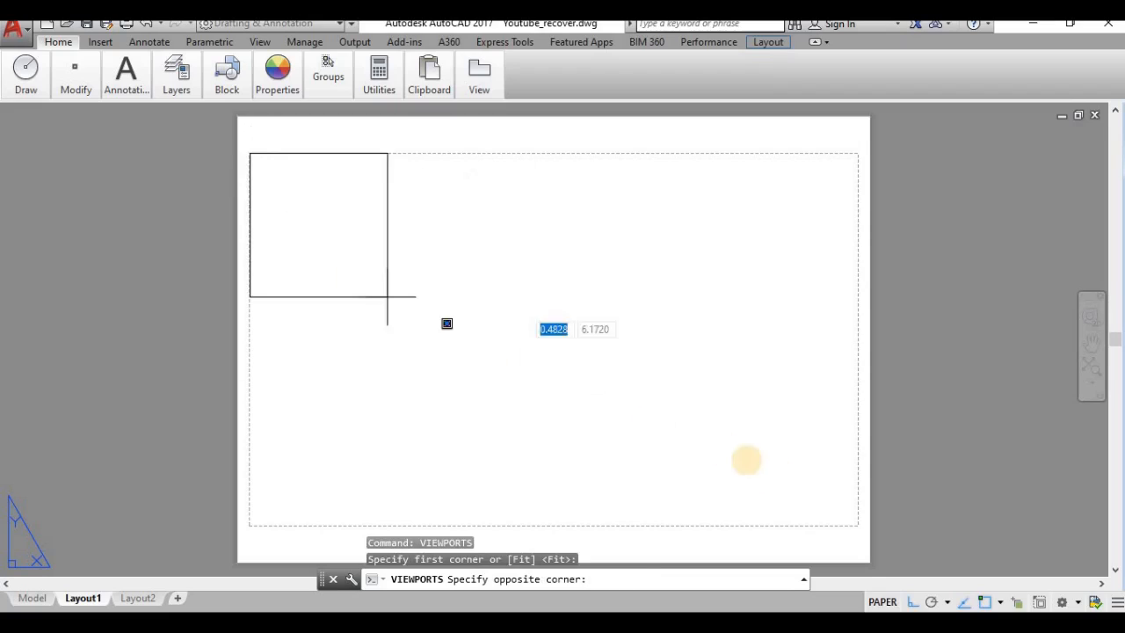
pyautogui.click(860, 526)
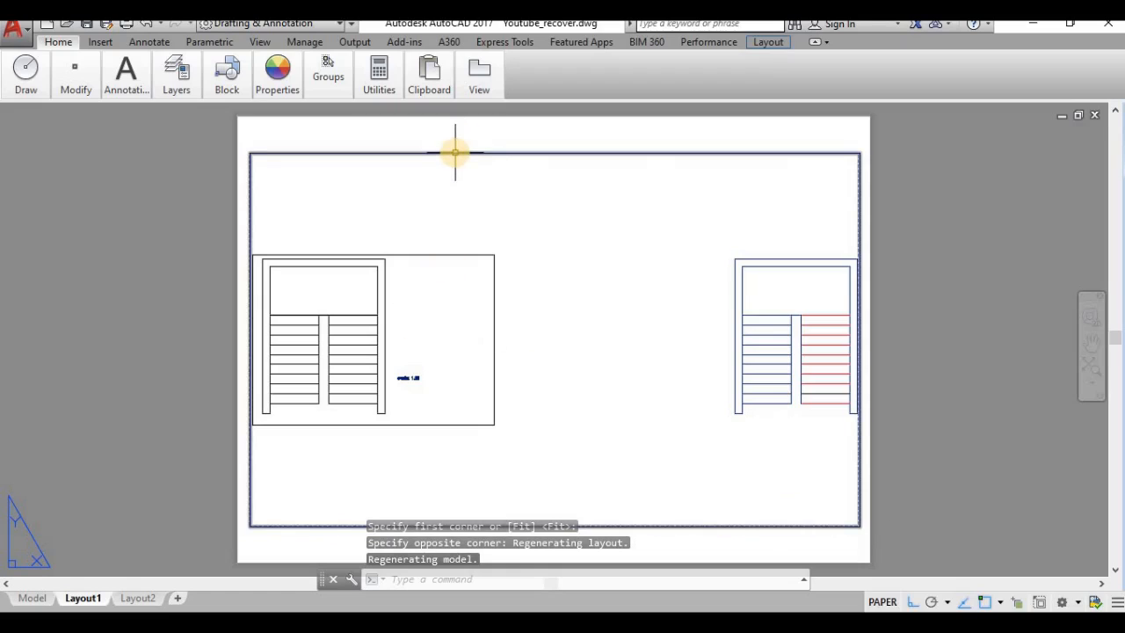
pyautogui.moveTo(397, 356)
pyautogui.mouseDown(button='middle')
pyautogui.moveTo(489, 334)
pyautogui.moveTo(383, 342)
pyautogui.mouseUp(button='middle')
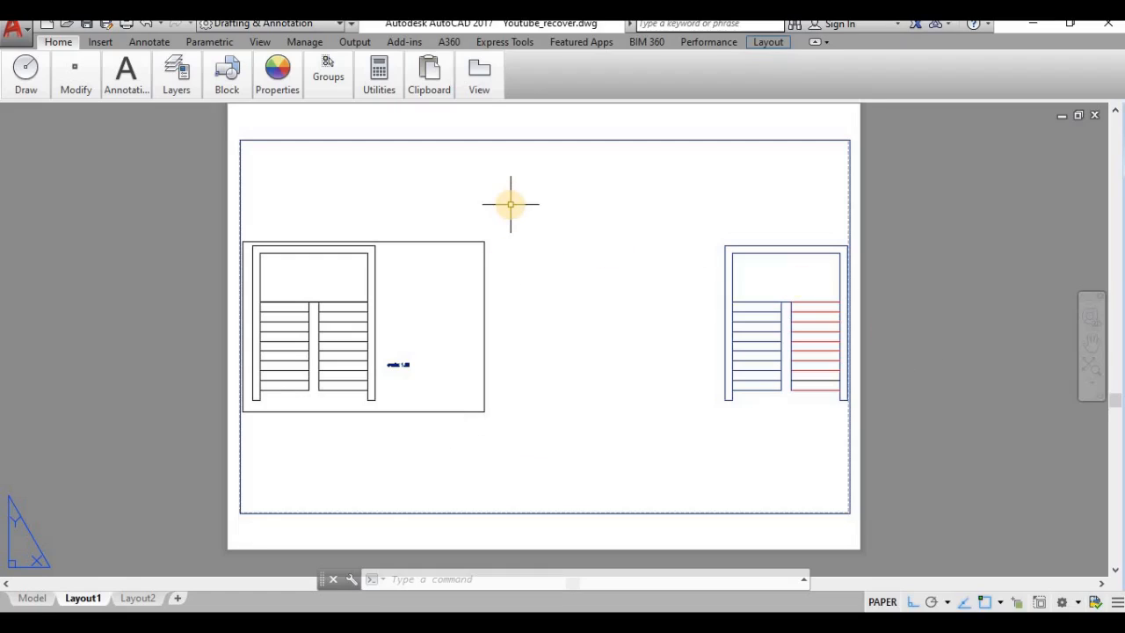
# Step: Activate model space inside the new viewport and window-zoom it to the rectangular frame around the black staircase plan
pyautogui.click(33, 598)
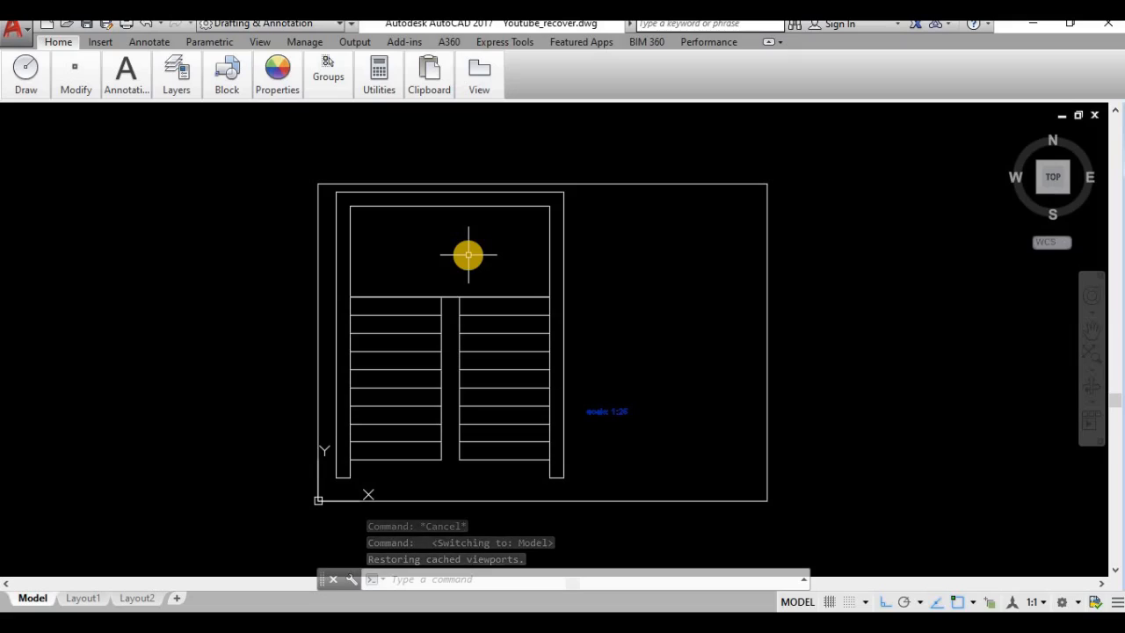
pyautogui.click(88, 598)
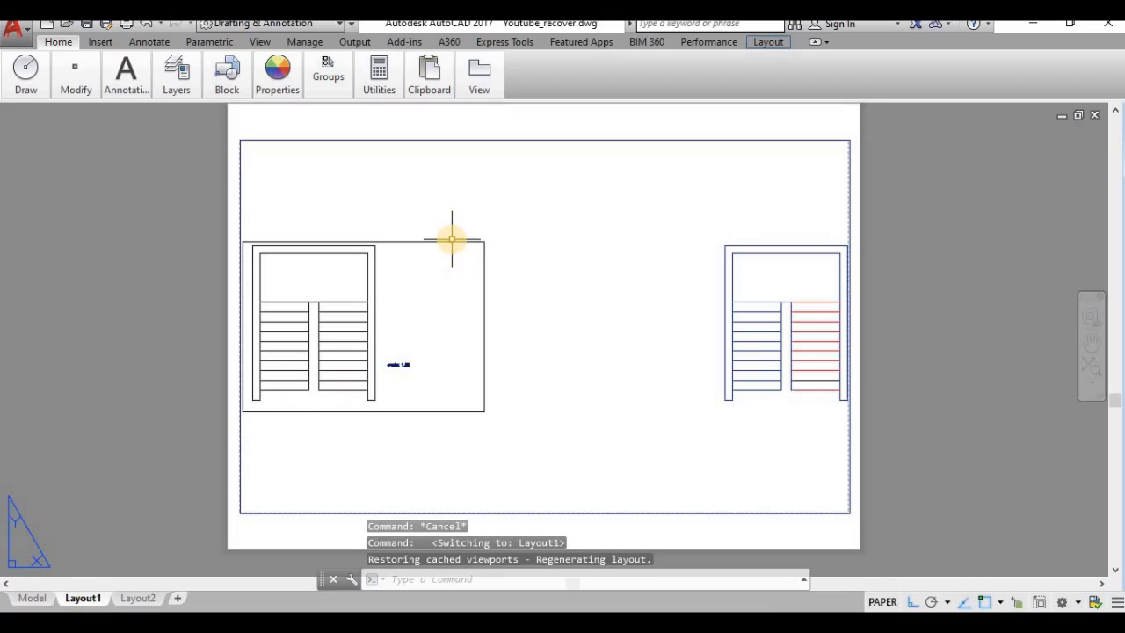
pyautogui.moveTo(409, 259)
pyautogui.mouseDown(button='middle')
pyautogui.moveTo(447, 251)
pyautogui.moveTo(392, 258)
pyautogui.mouseUp(button='middle')
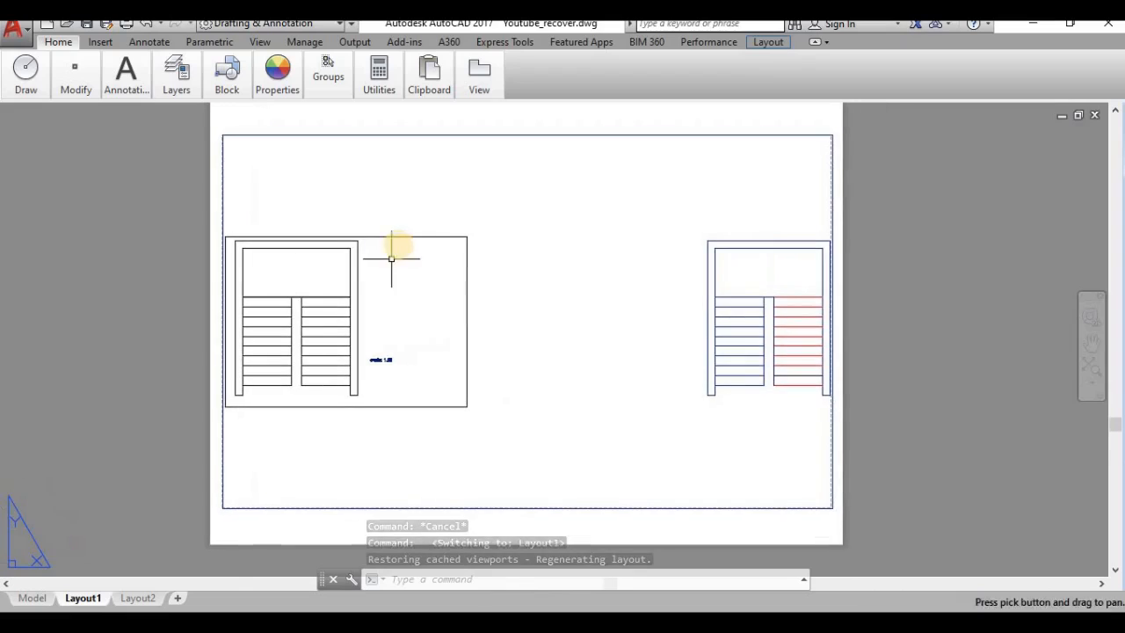
pyautogui.doubleClick(422, 179)
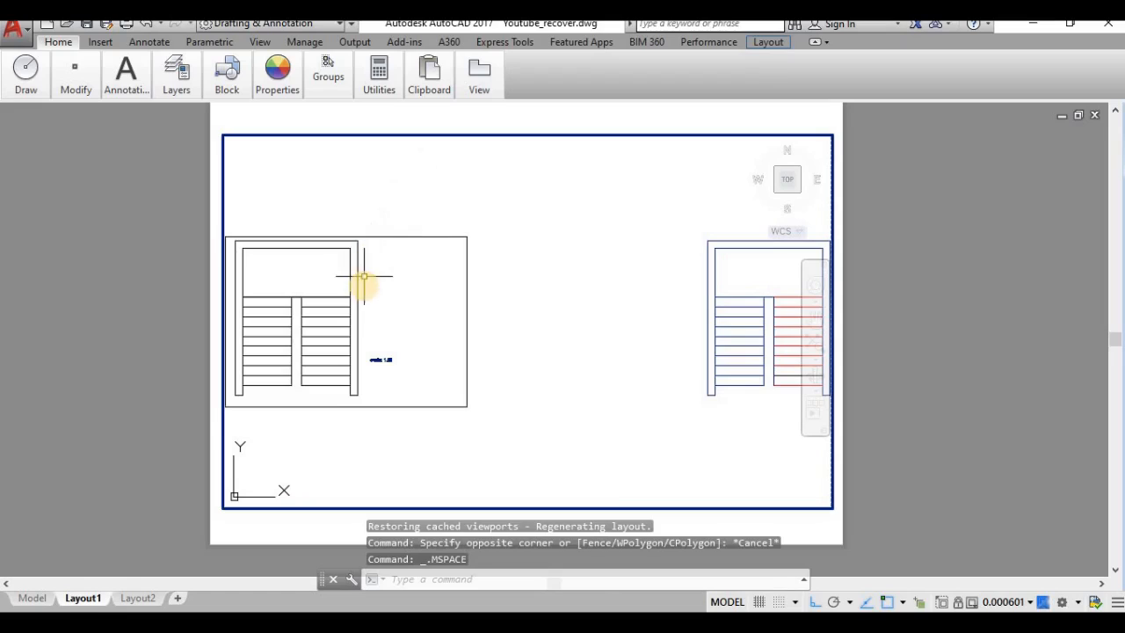
pyautogui.moveTo(426, 284); pyautogui.dragTo(585, 234, button='middle')
pyautogui.scroll(4, 491, 233)
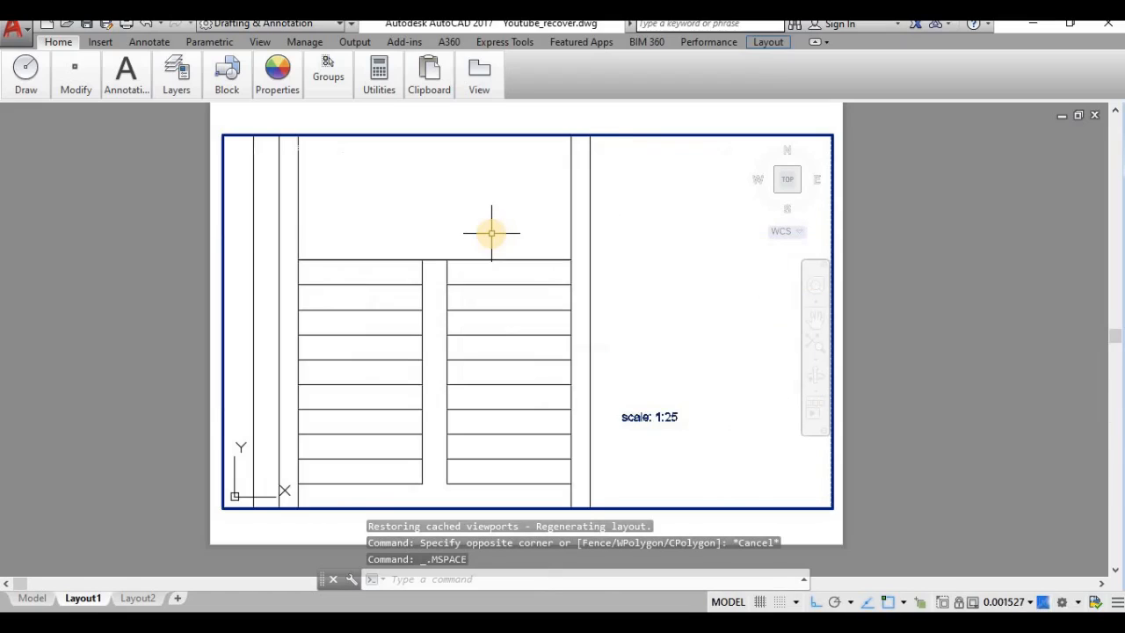
pyautogui.scroll(-2, 491, 233)
pyautogui.moveTo(490, 232); pyautogui.dragTo(473, 254, button='middle')
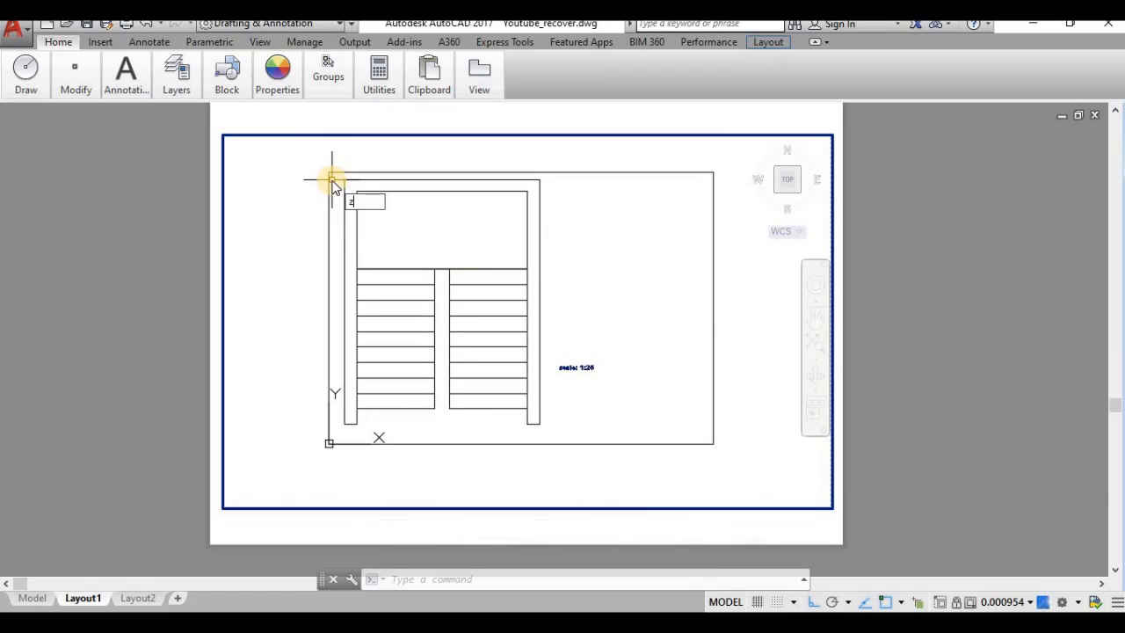
pyautogui.press('Return')
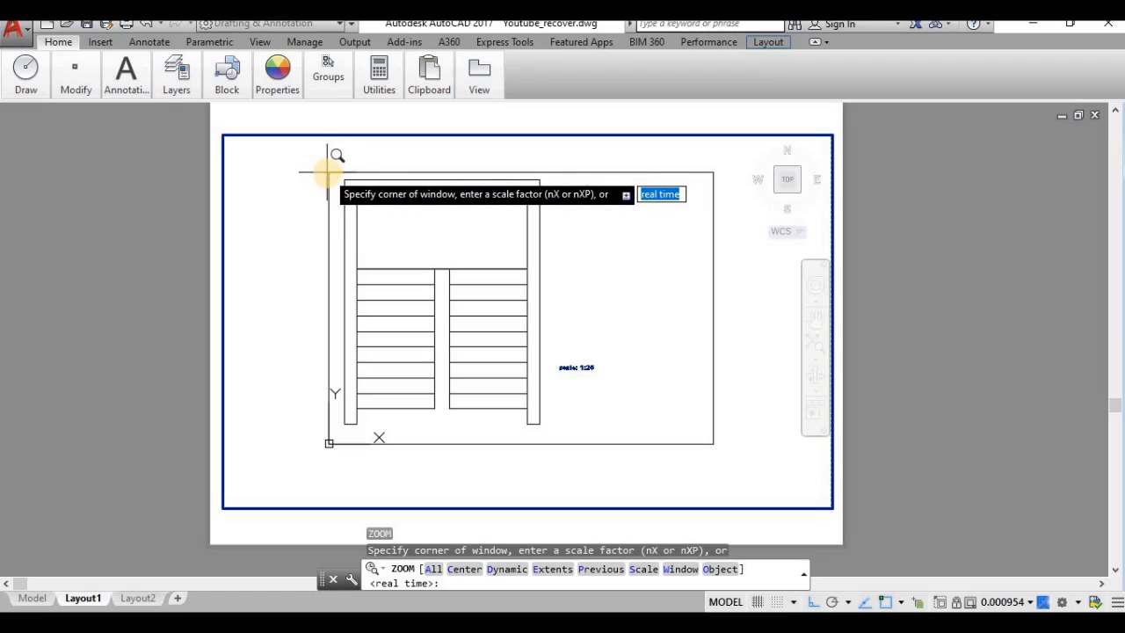
pyautogui.click(328, 173)
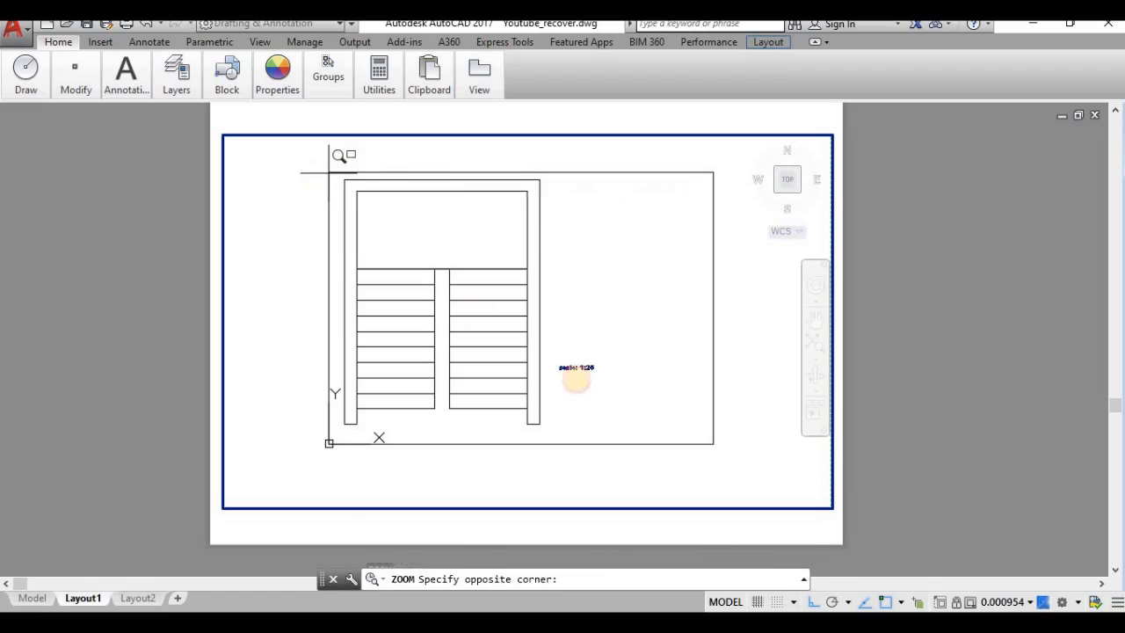
pyautogui.click(710, 444)
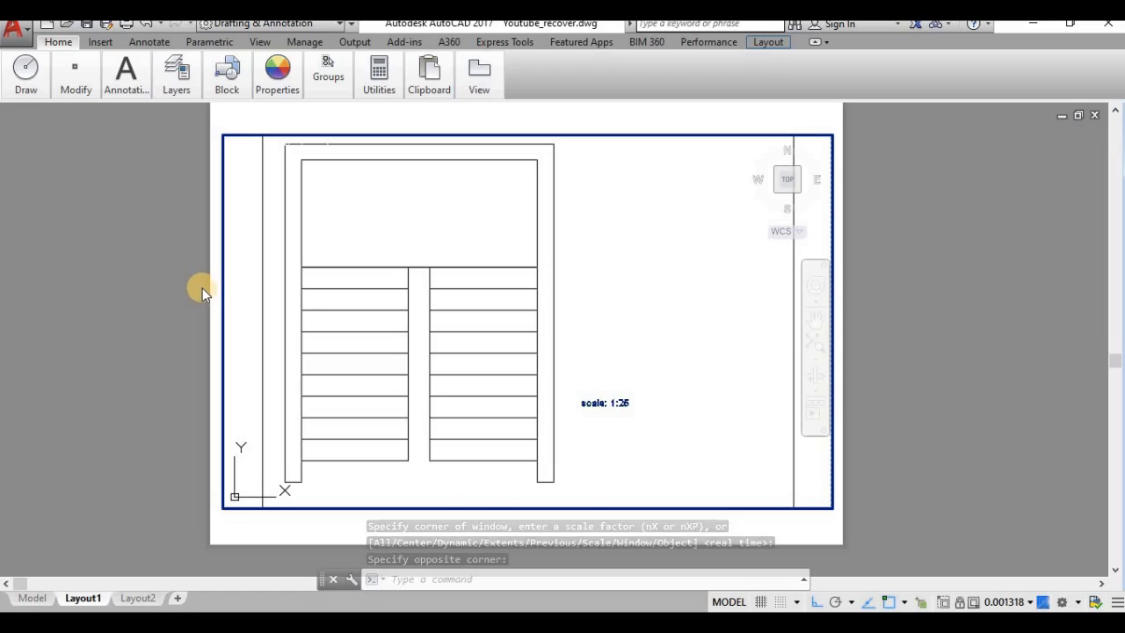
# Step: Erase the rectangular frame around the staircase plan and return to paper space
pyautogui.click(264, 277)
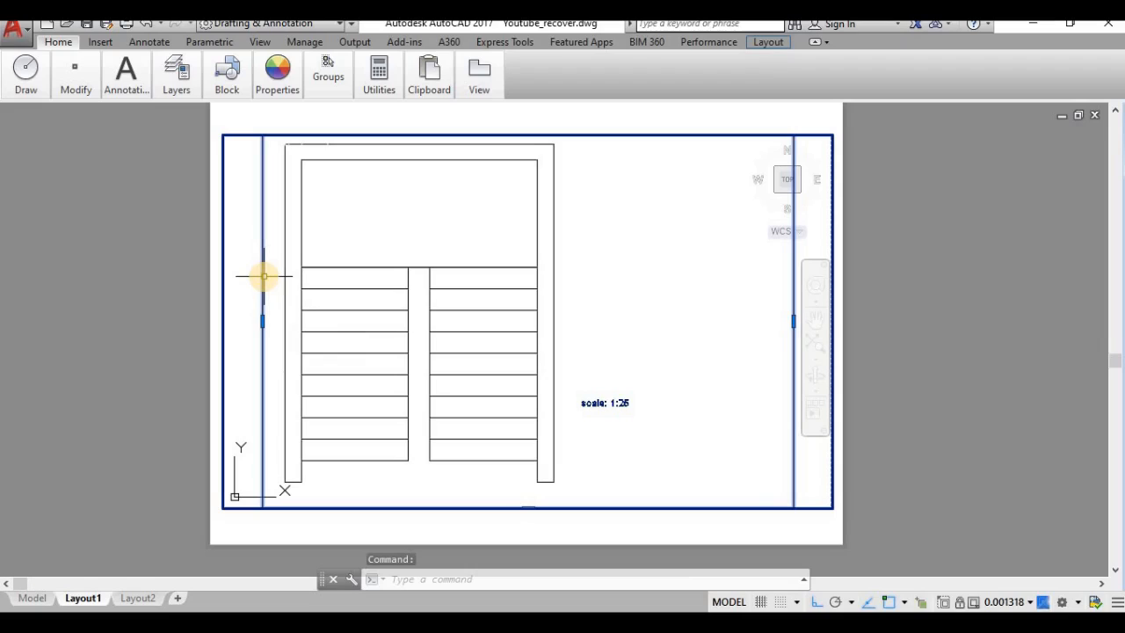
pyautogui.click(176, 74)
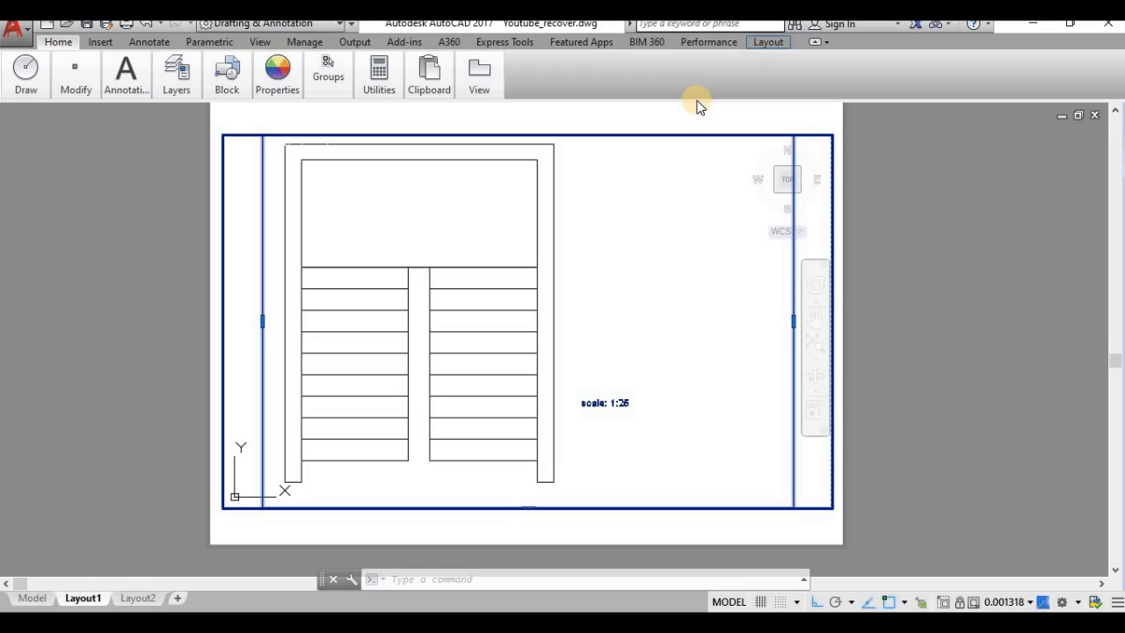
pyautogui.press('Delete')
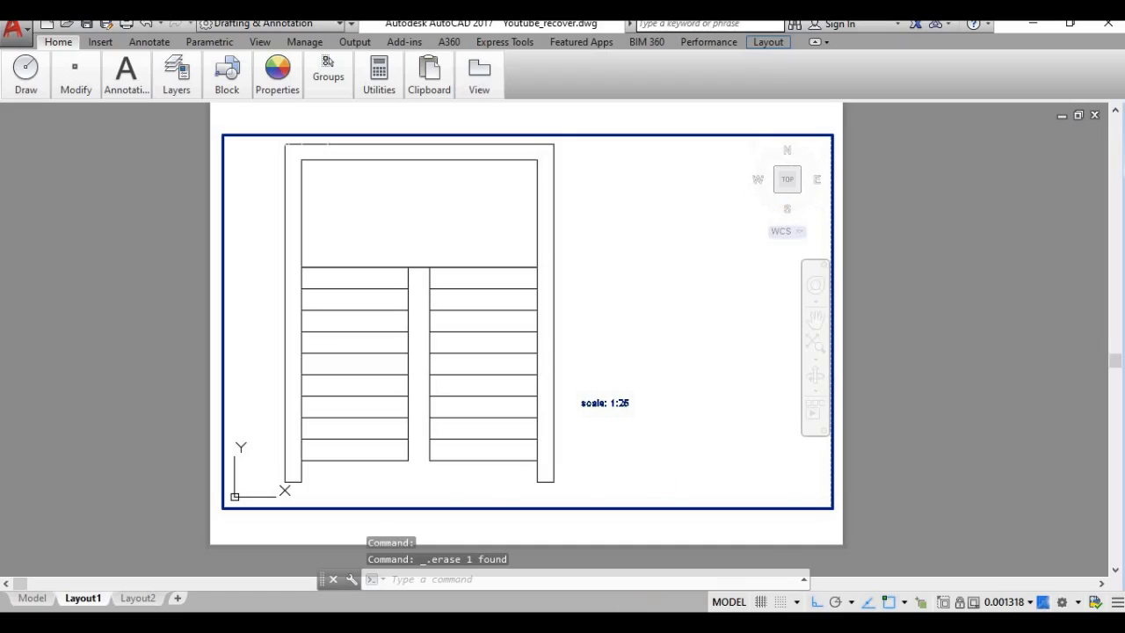
pyautogui.doubleClick(777, 528)
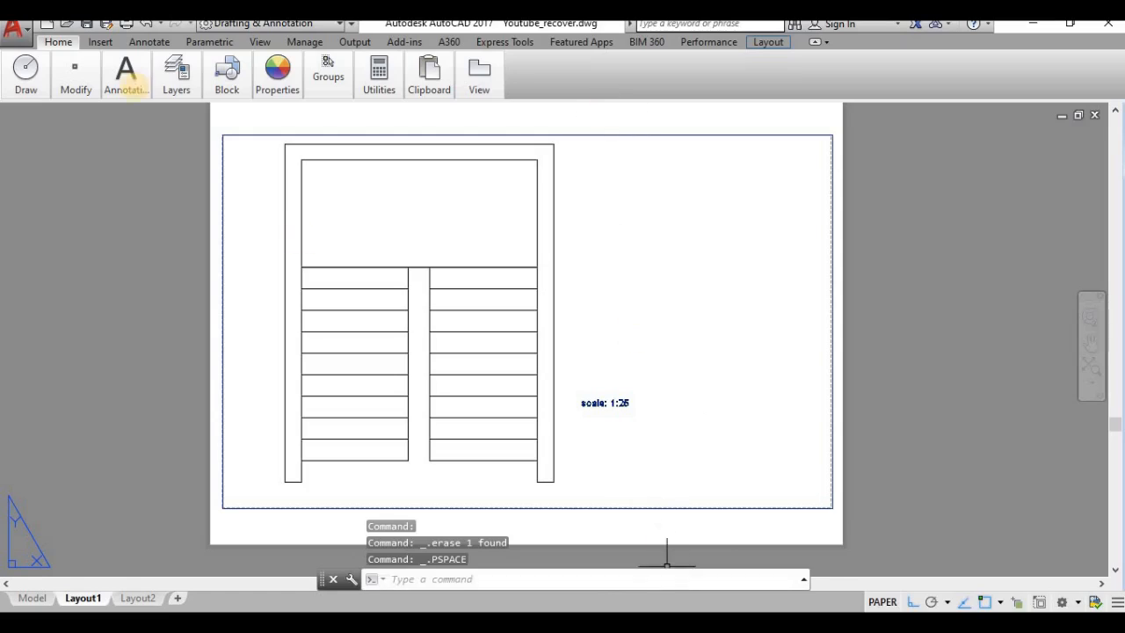
# Step: Add multiline text reading "Civil Connection" in the empty area beside the staircase plan, above the scale note
pyautogui.moveTo(136, 87)
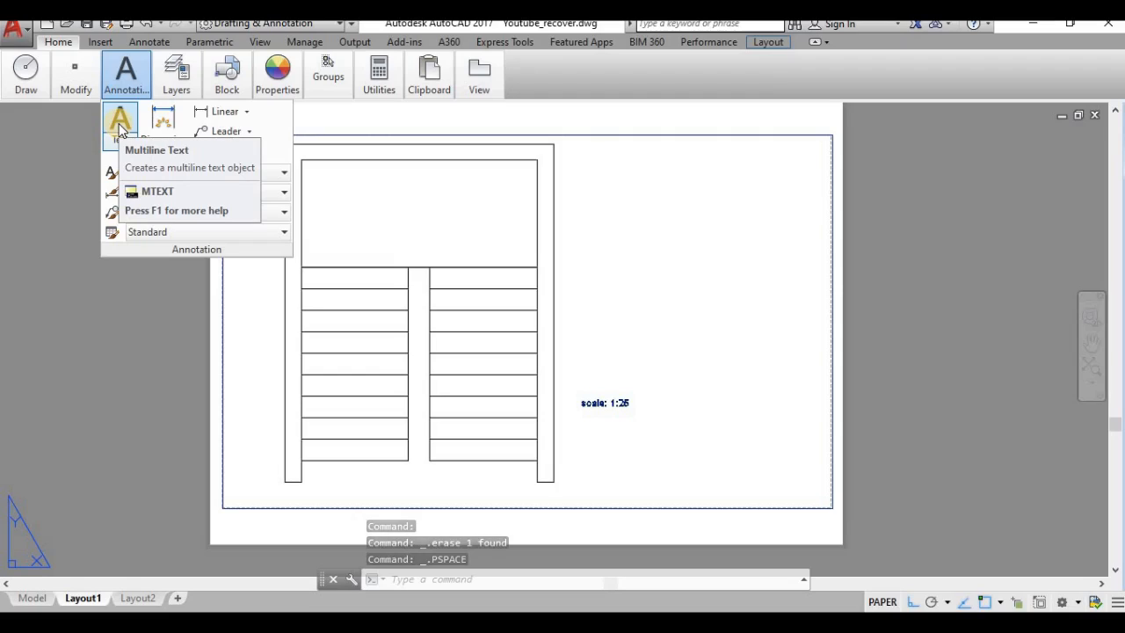
pyautogui.click(119, 123)
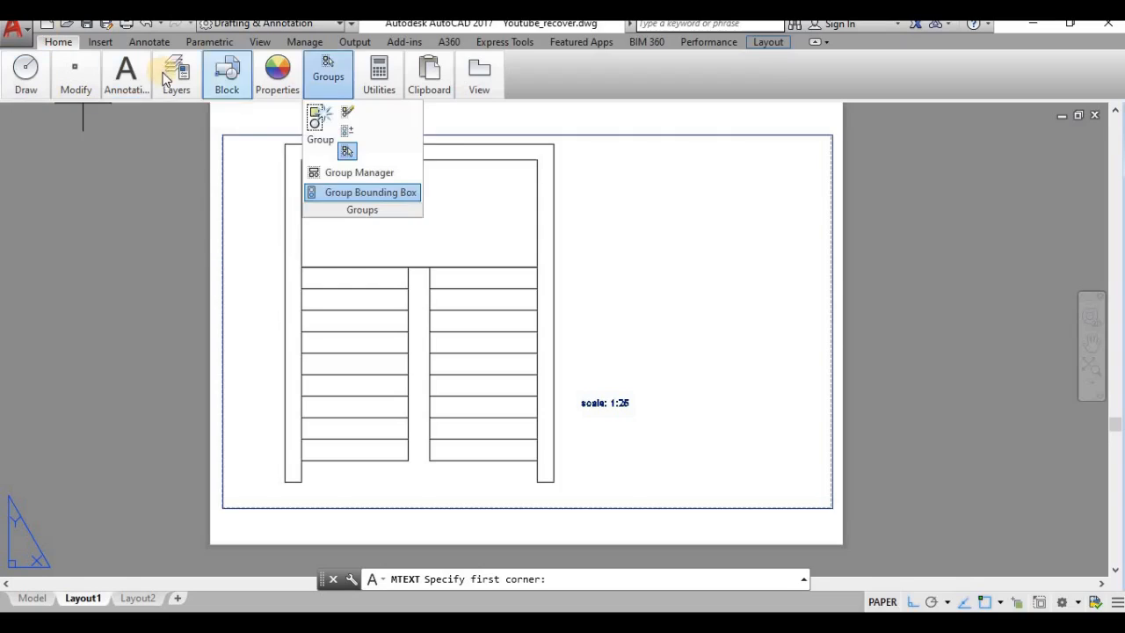
pyautogui.moveTo(129, 76)
pyautogui.click(117, 119)
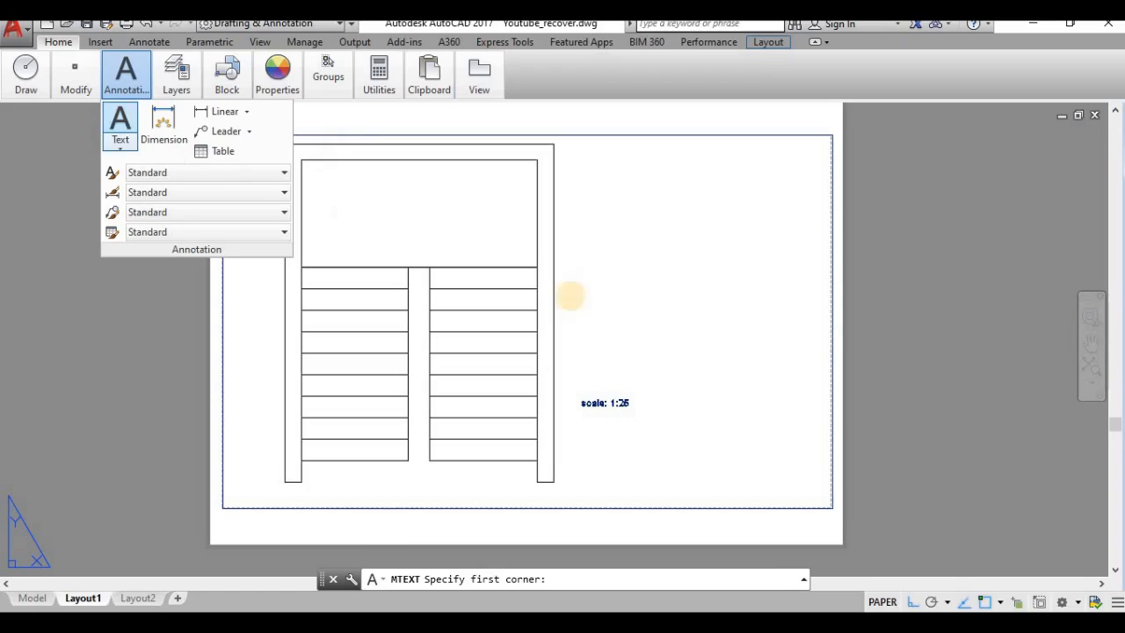
pyautogui.click(665, 284)
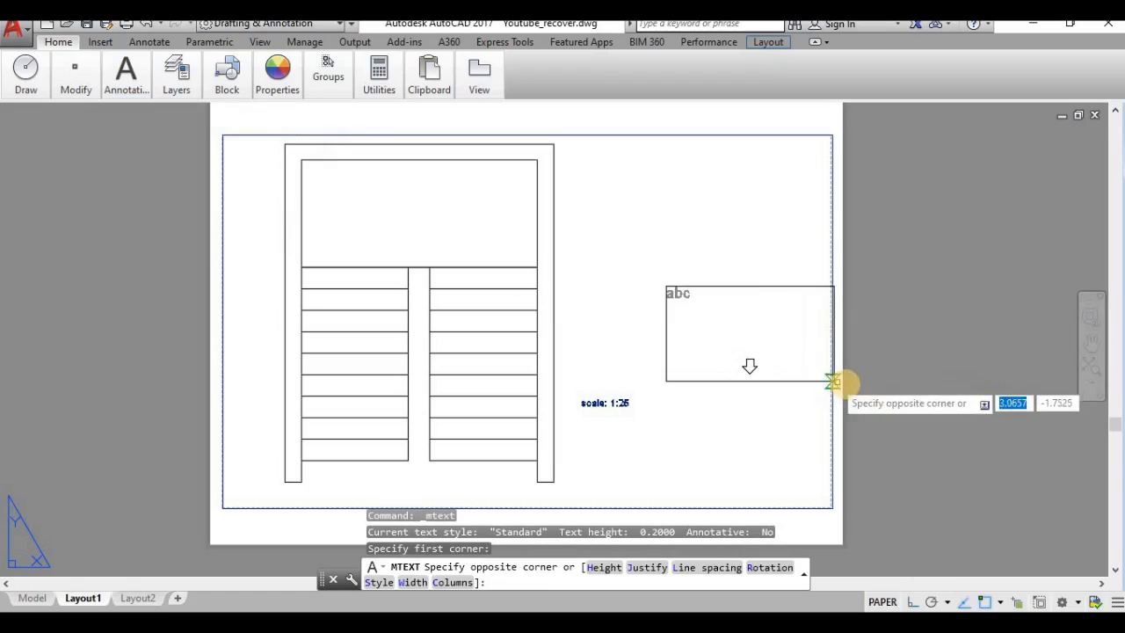
pyautogui.click(840, 384)
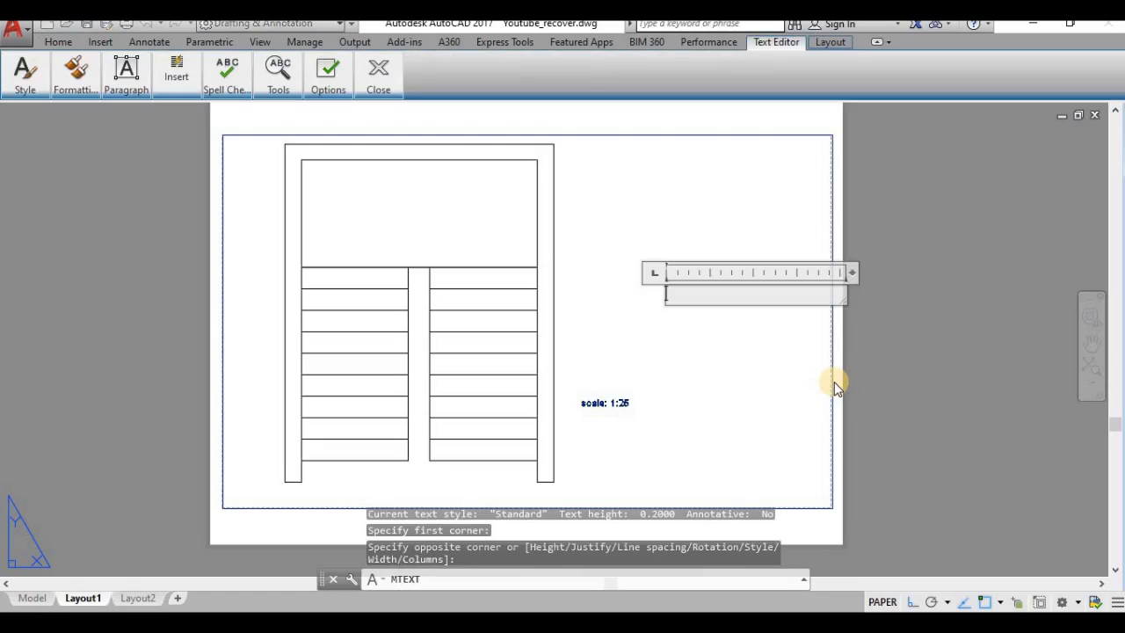
pyautogui.write('Civil')
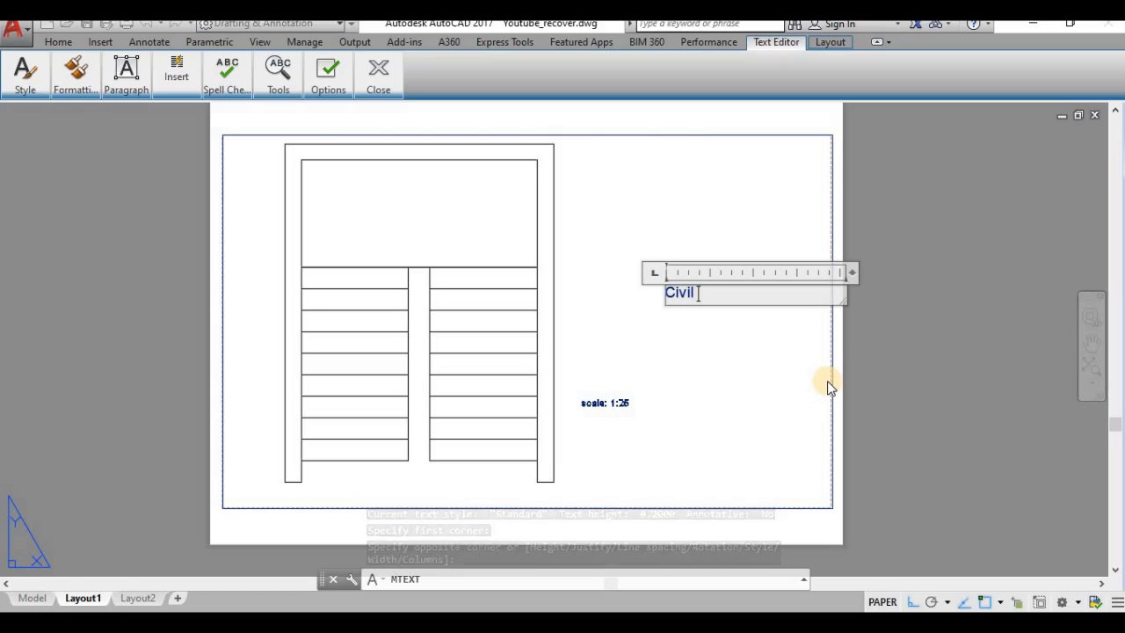
pyautogui.write(' Conn')
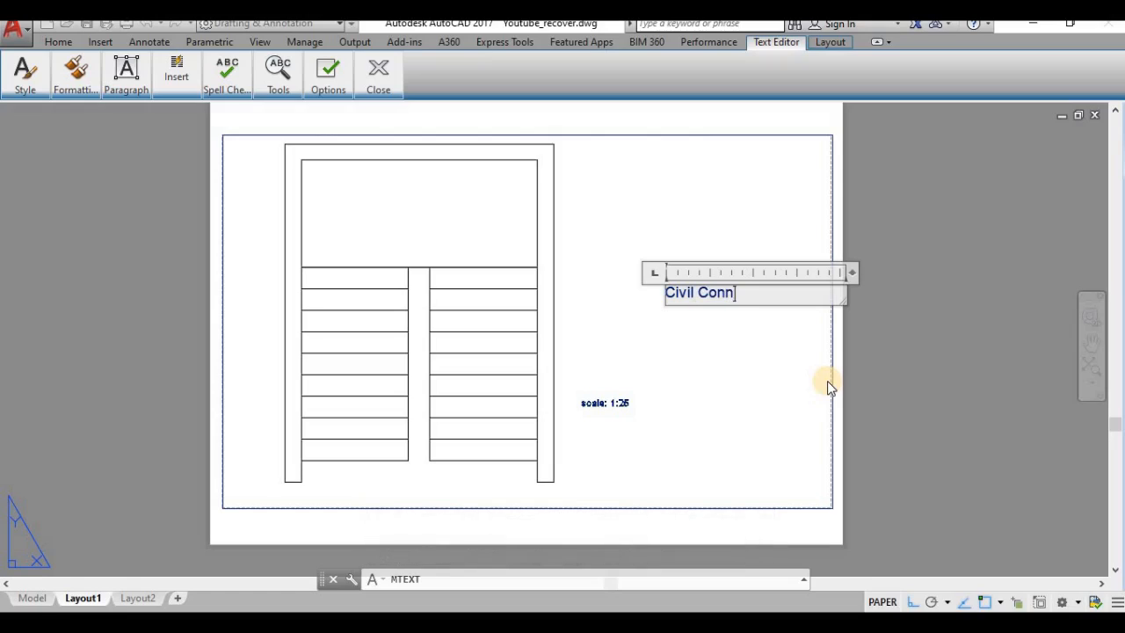
pyautogui.write('ection')
# Step: Format the word "Connection" as subscript and finish editing the text
pyautogui.moveTo(784, 294); pyautogui.dragTo(699, 296)
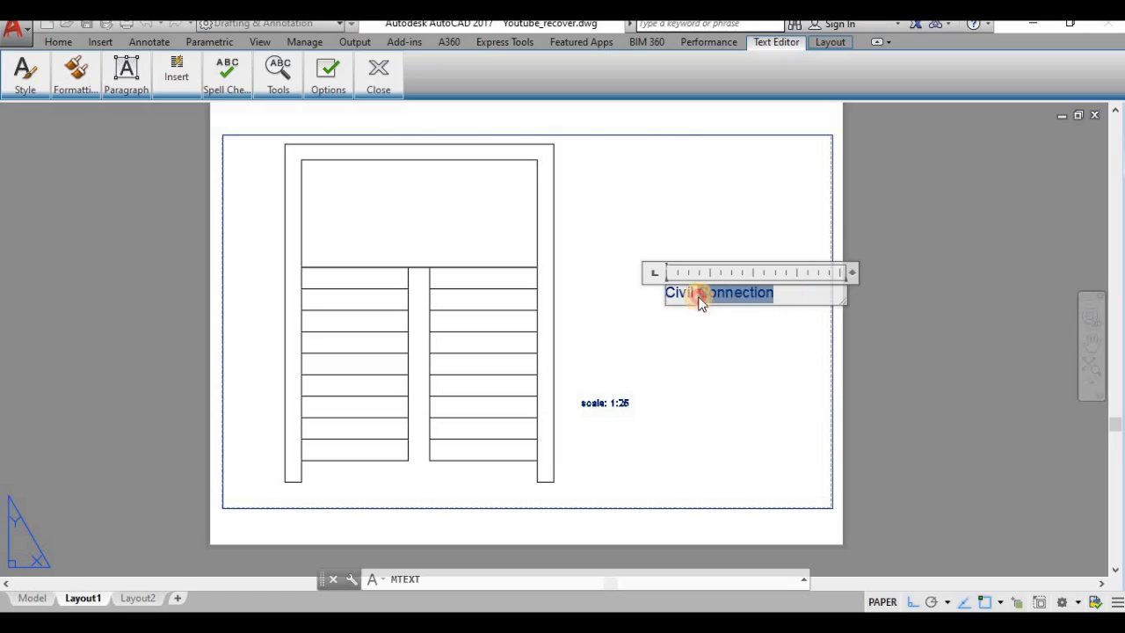
pyautogui.click(176, 74)
pyautogui.click(138, 79)
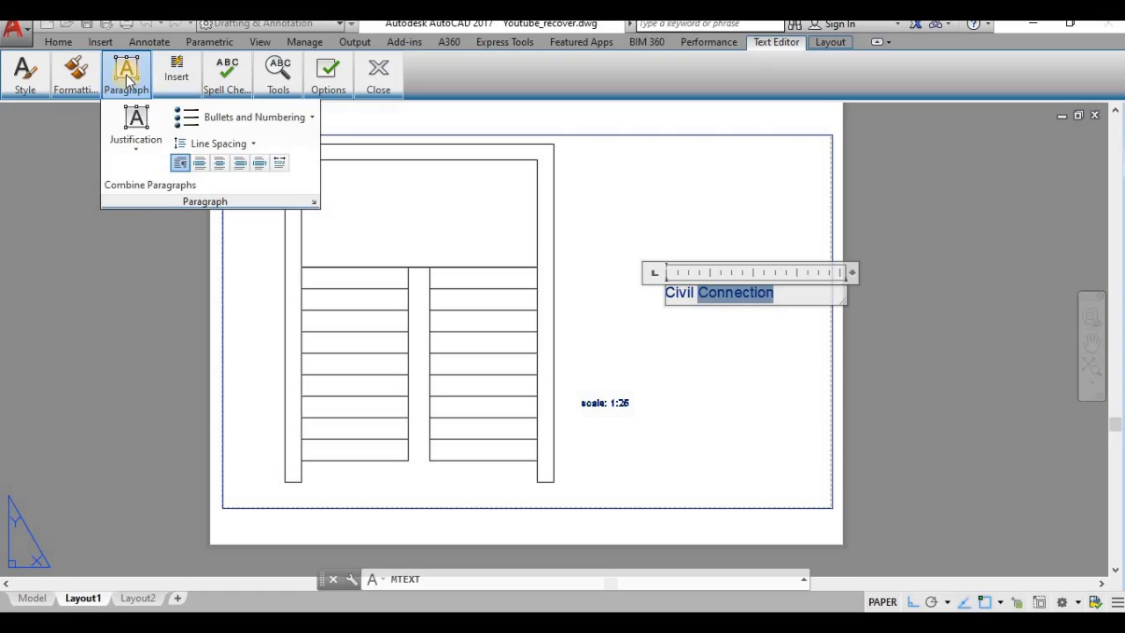
pyautogui.click(84, 89)
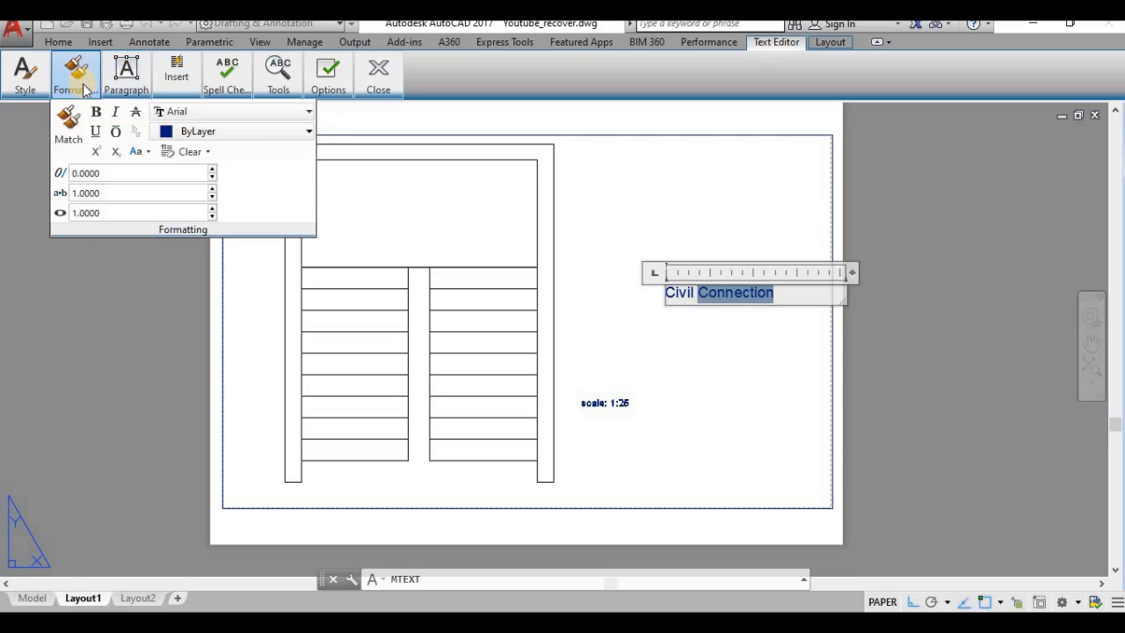
pyautogui.click(116, 153)
pyautogui.click(723, 334)
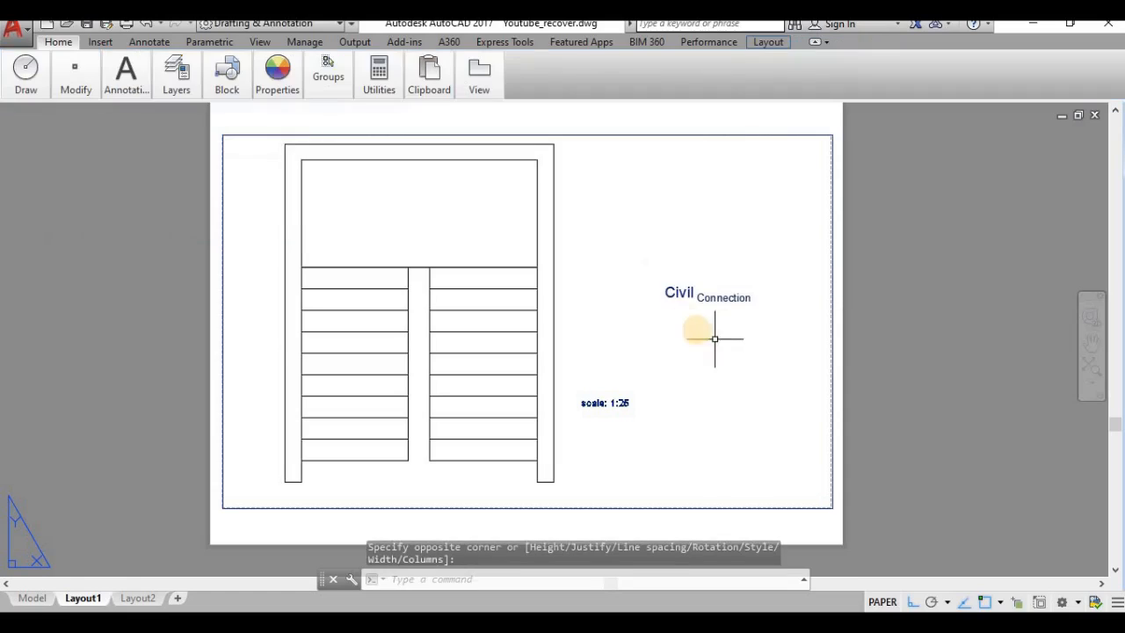
# Step: Move the "Civil Connection" text straight down to the lower-right area of the sheet and deselect it
pyautogui.click(662, 295)
pyautogui.click(666, 287)
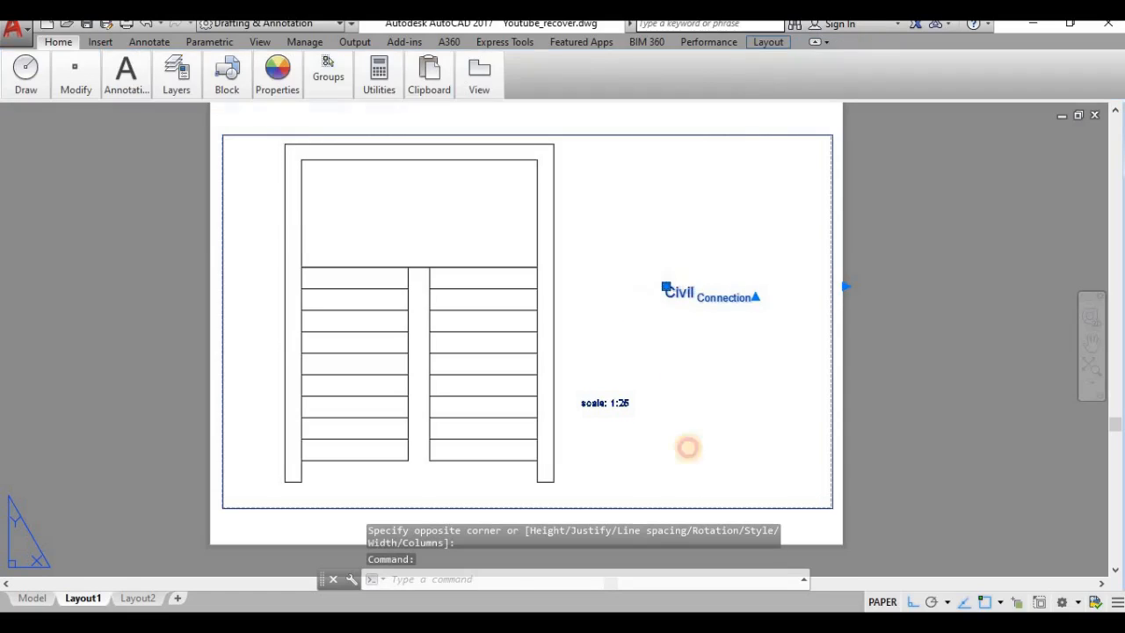
pyautogui.click(699, 460)
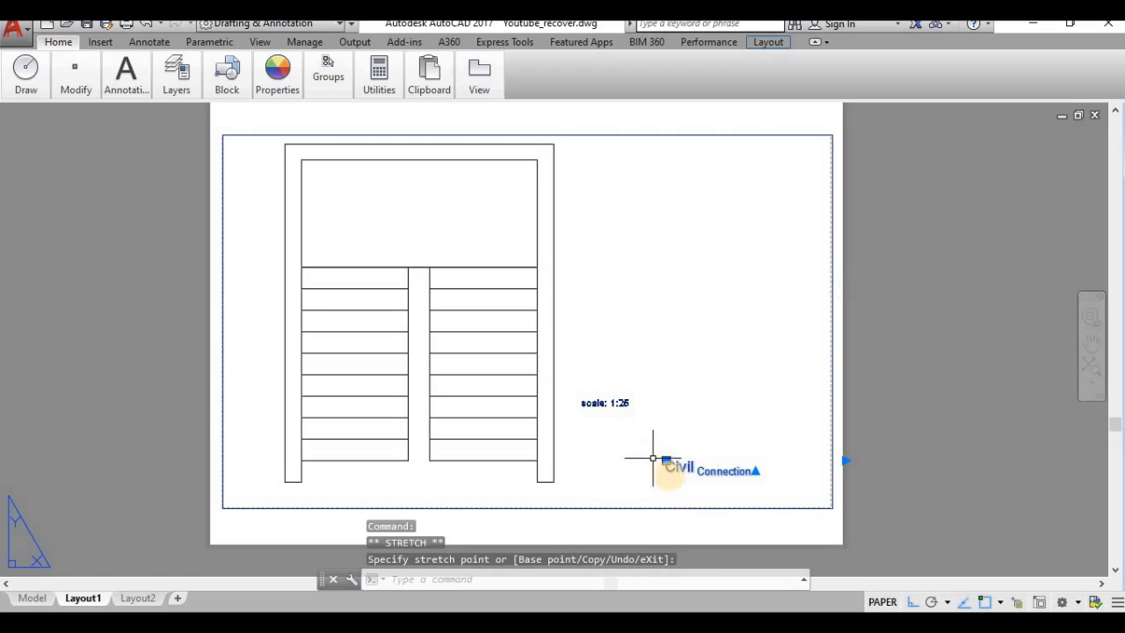
pyautogui.press('Escape')
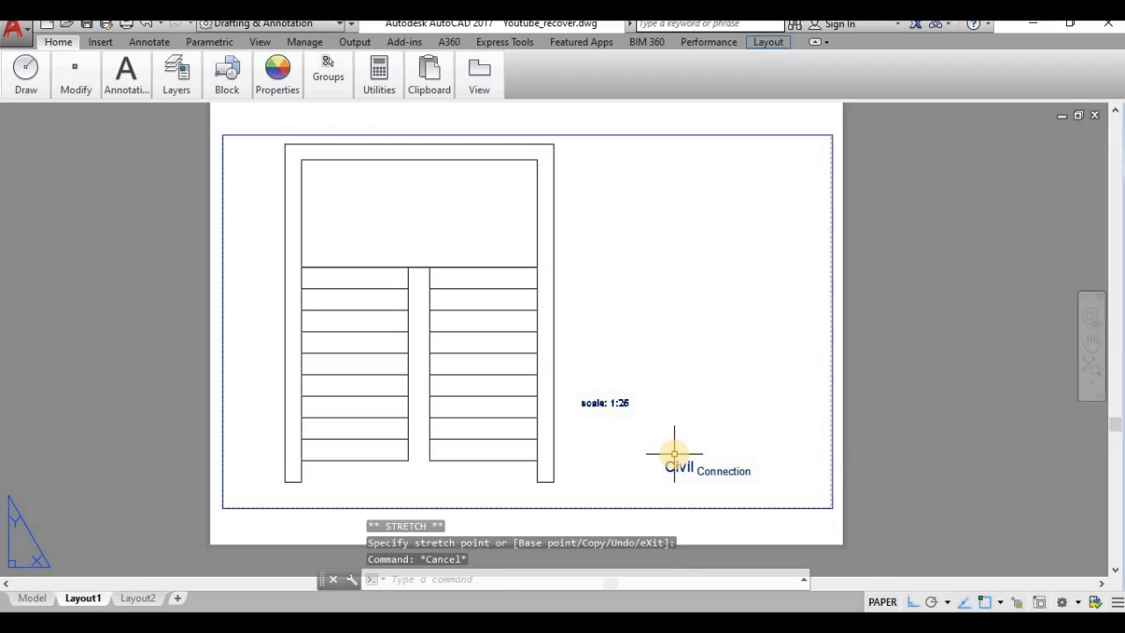